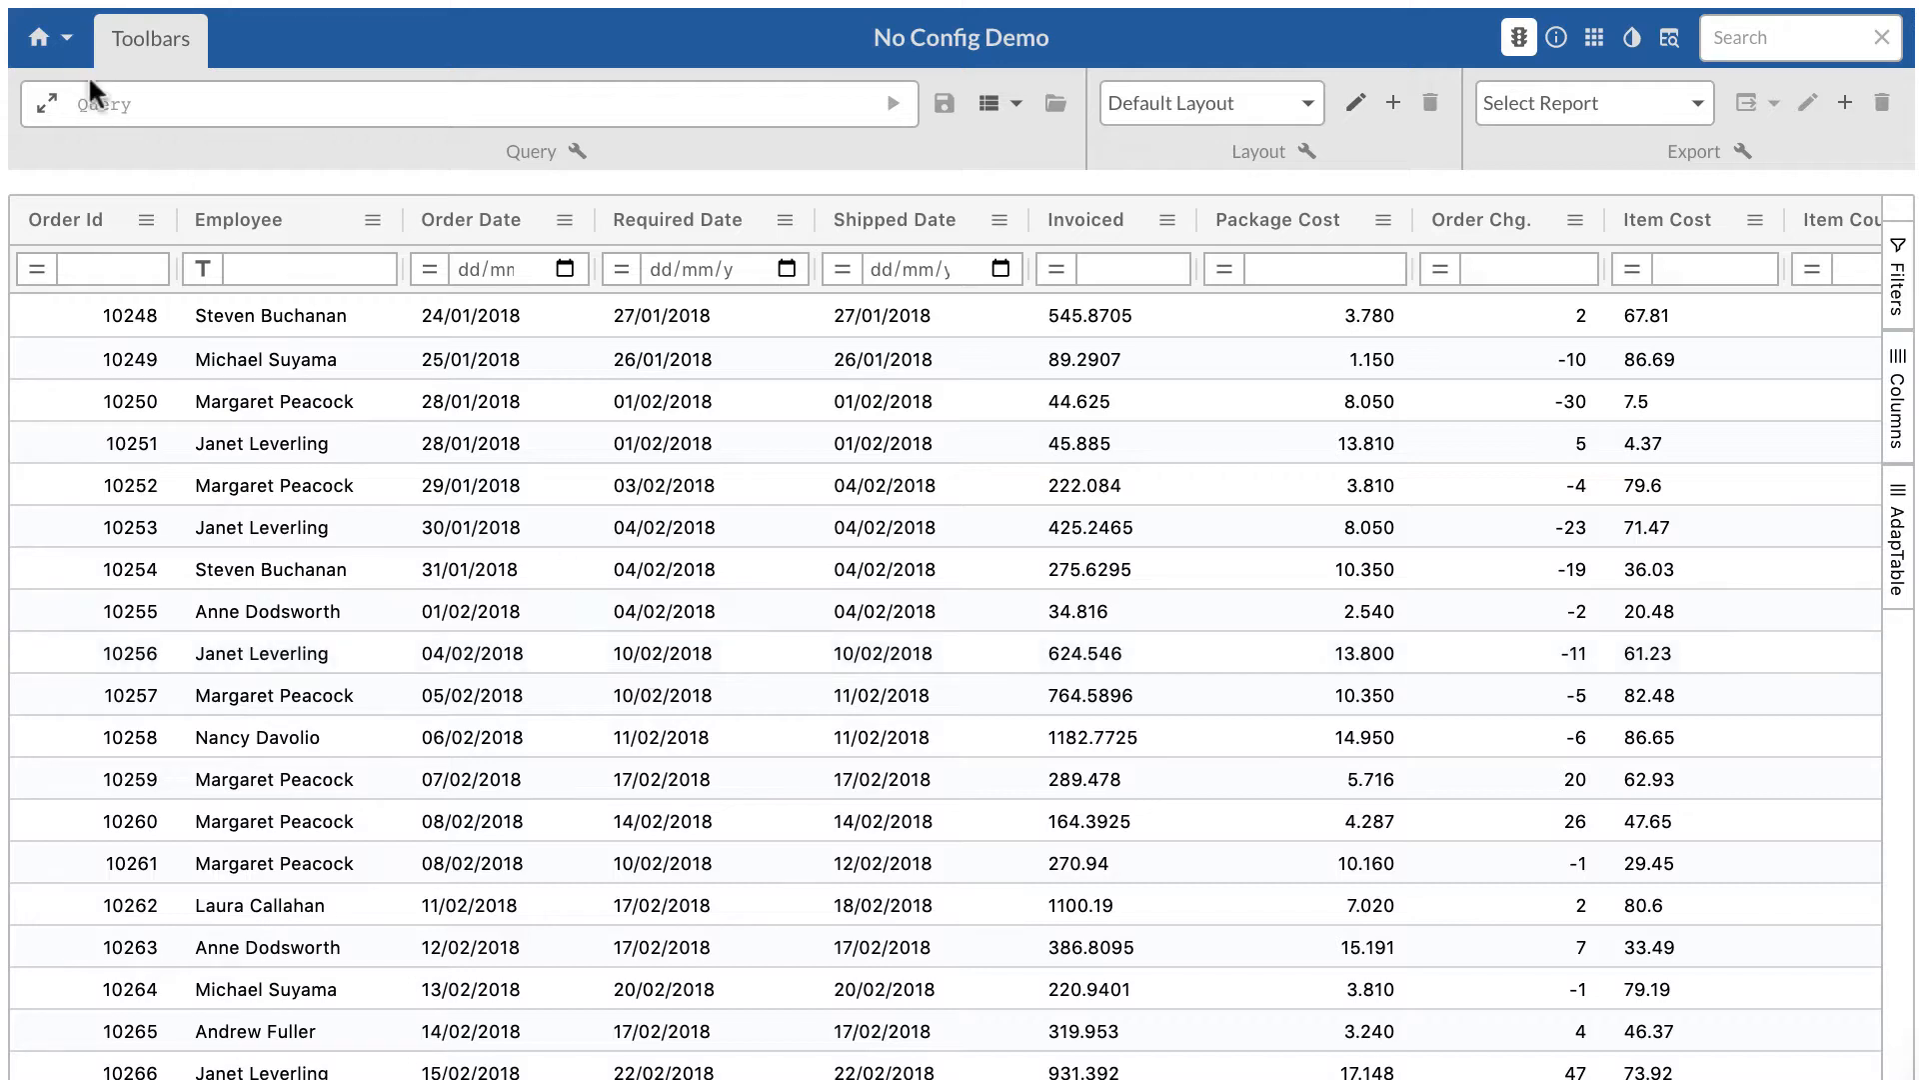
- Start a new calculated column with the expression DIFF_DAYS([ShippedDate] , [RequiredDate] )
left_click(50, 48)
left_click(140, 357)
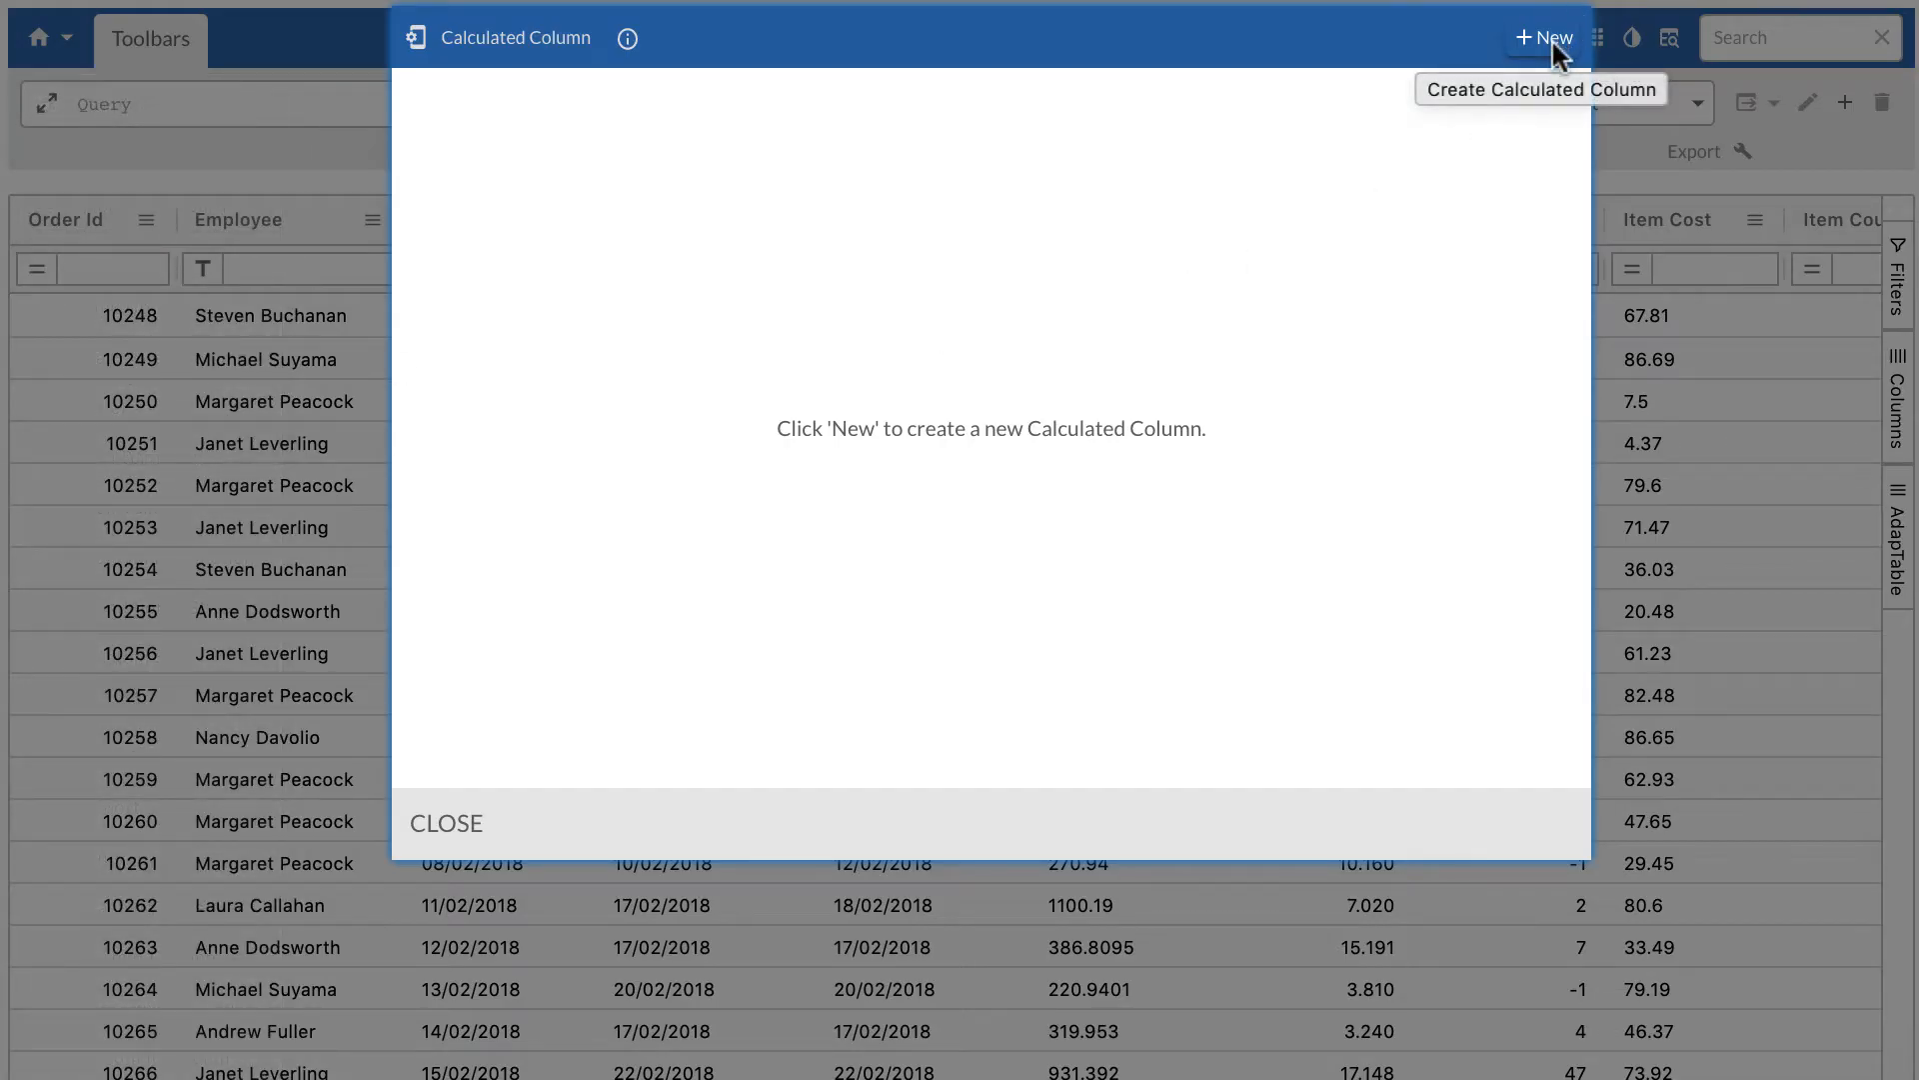
left_click(1547, 40)
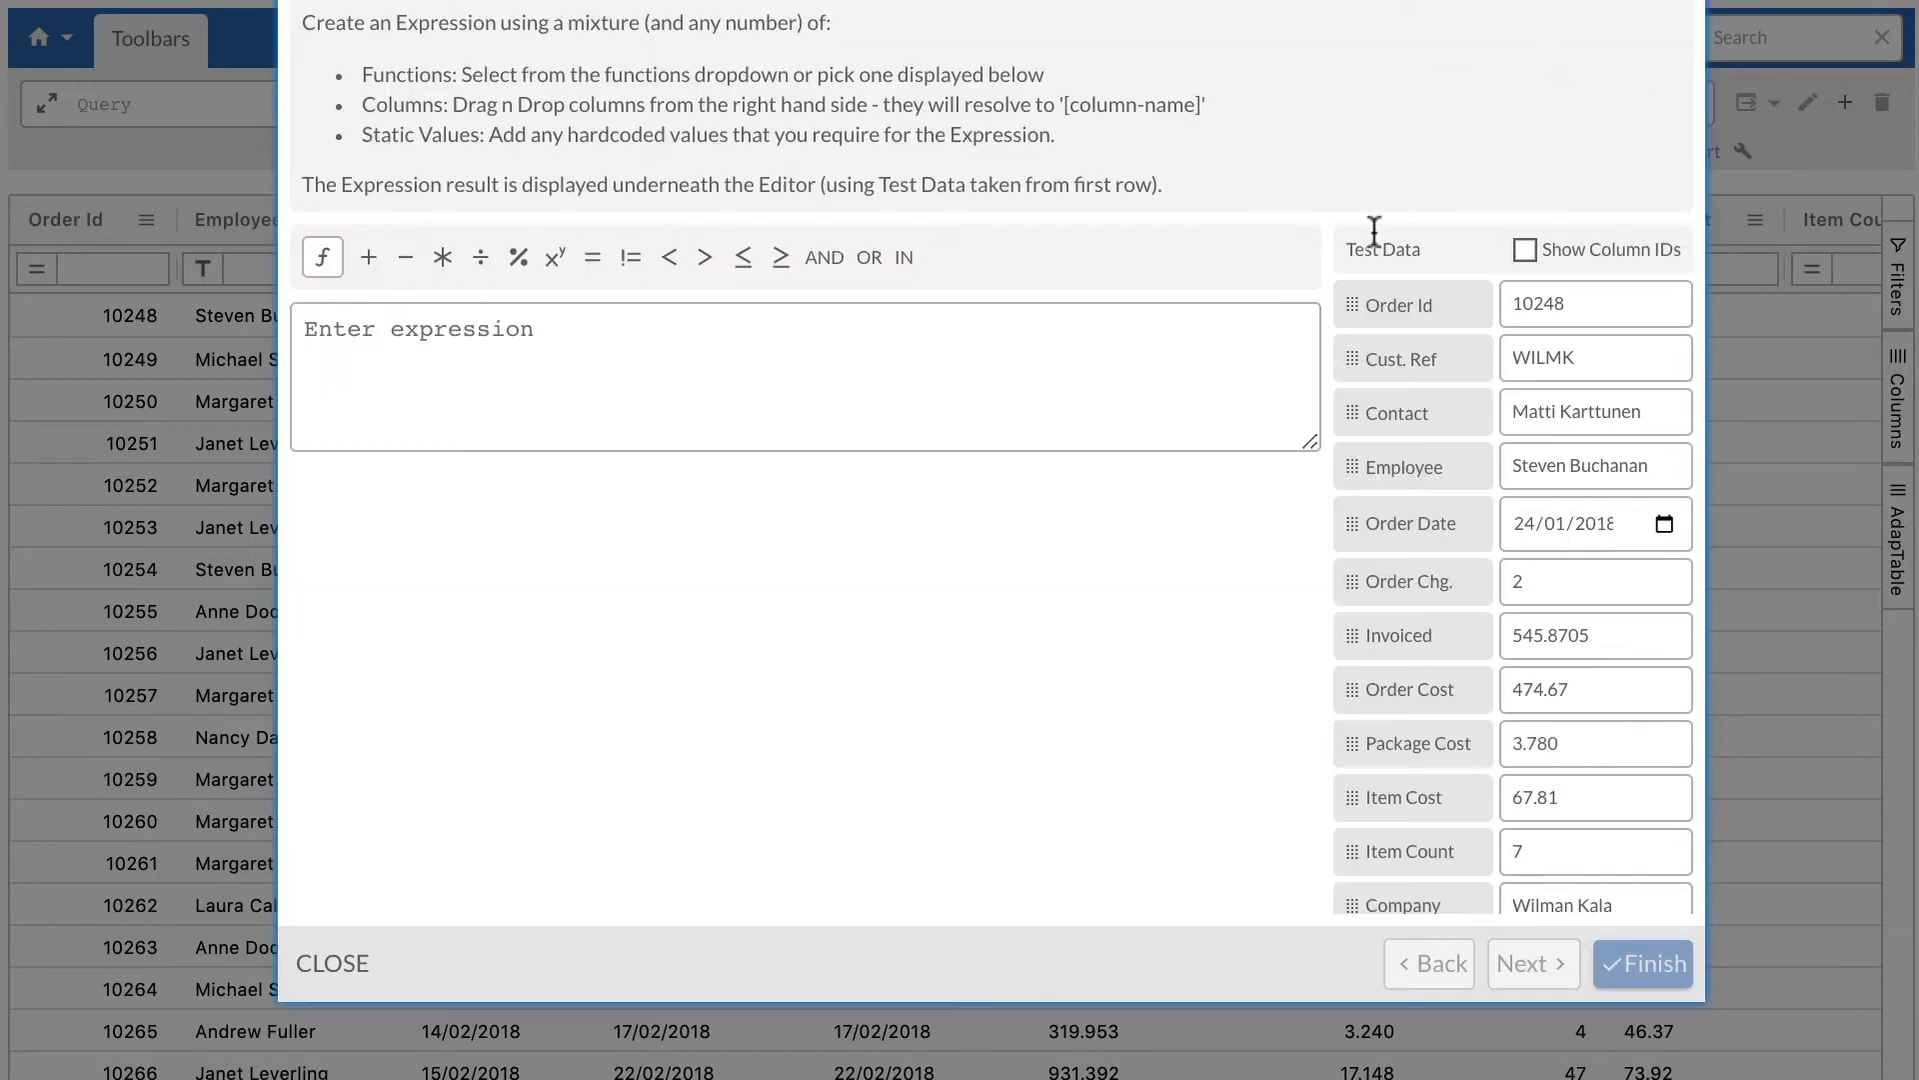
left_click(323, 262)
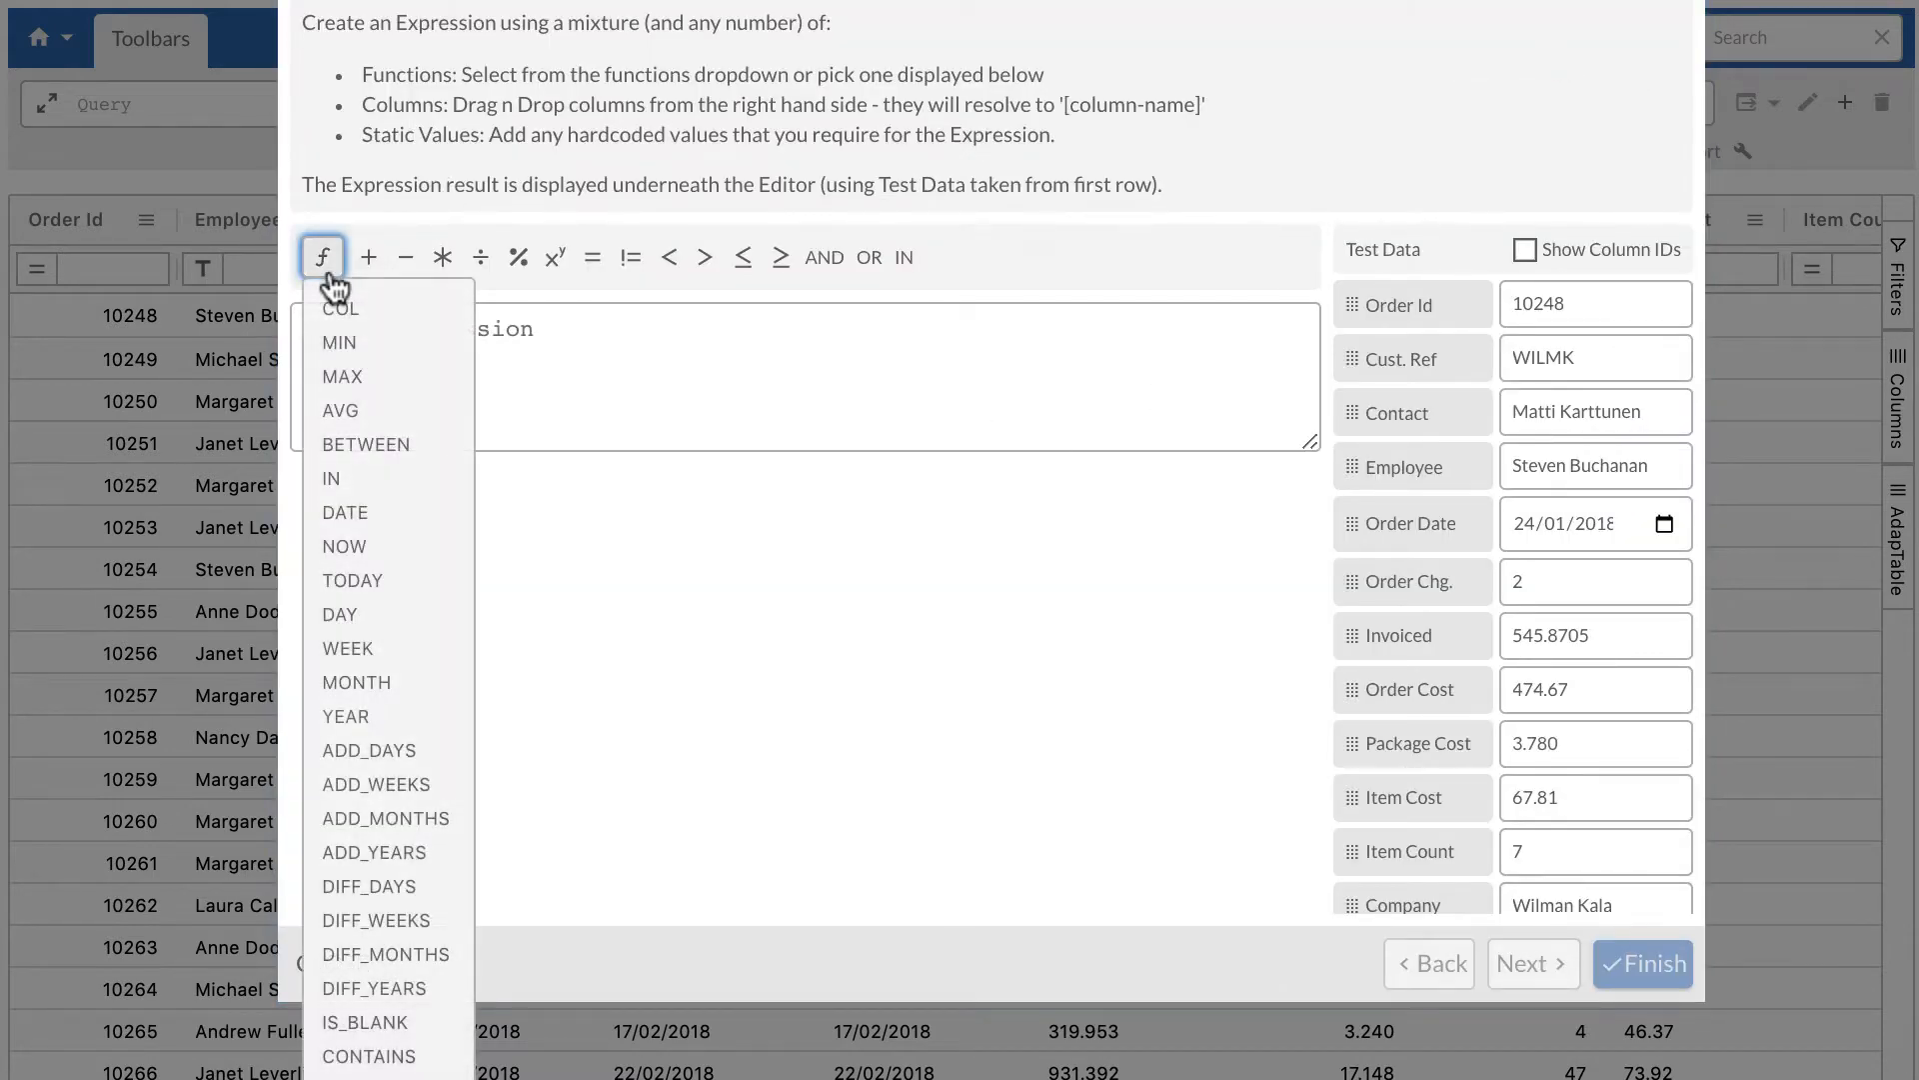
left_click(387, 887)
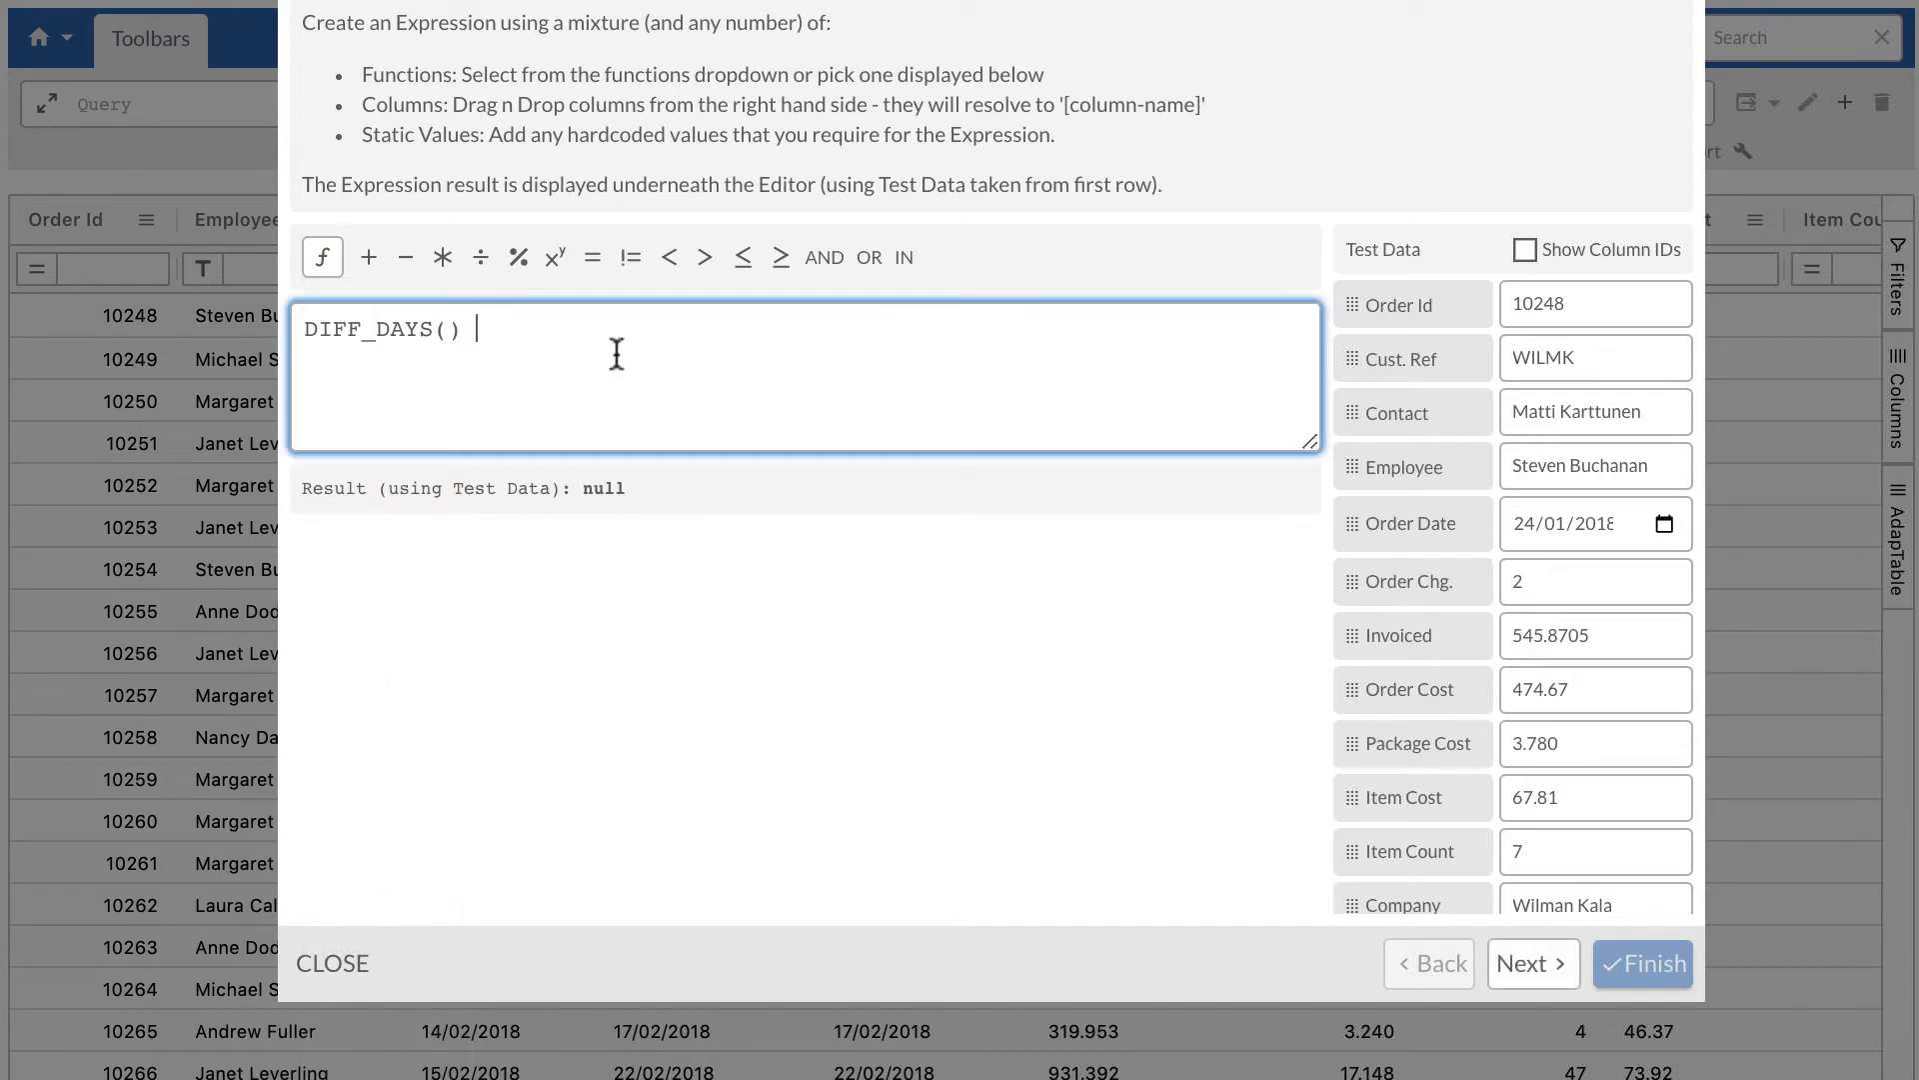
left_click(451, 332)
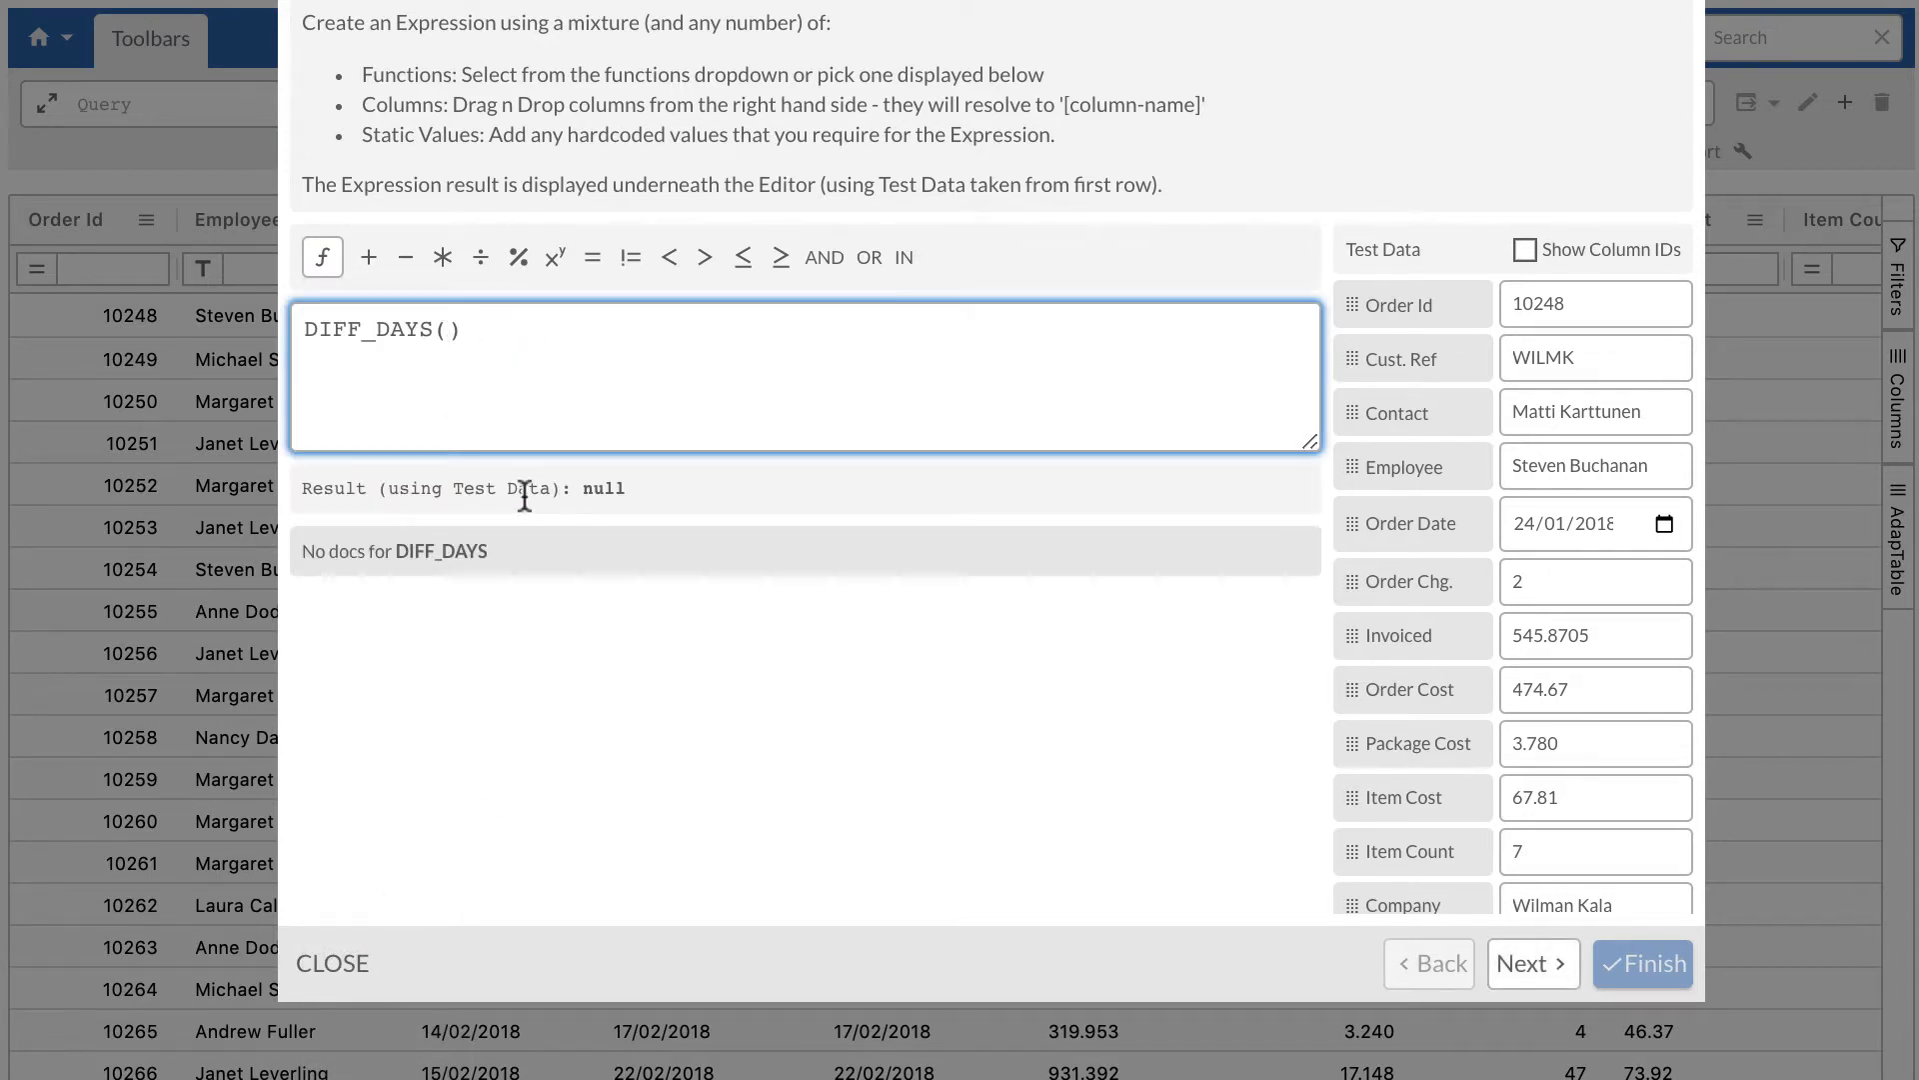
scroll(1353, 715, "down", 3)
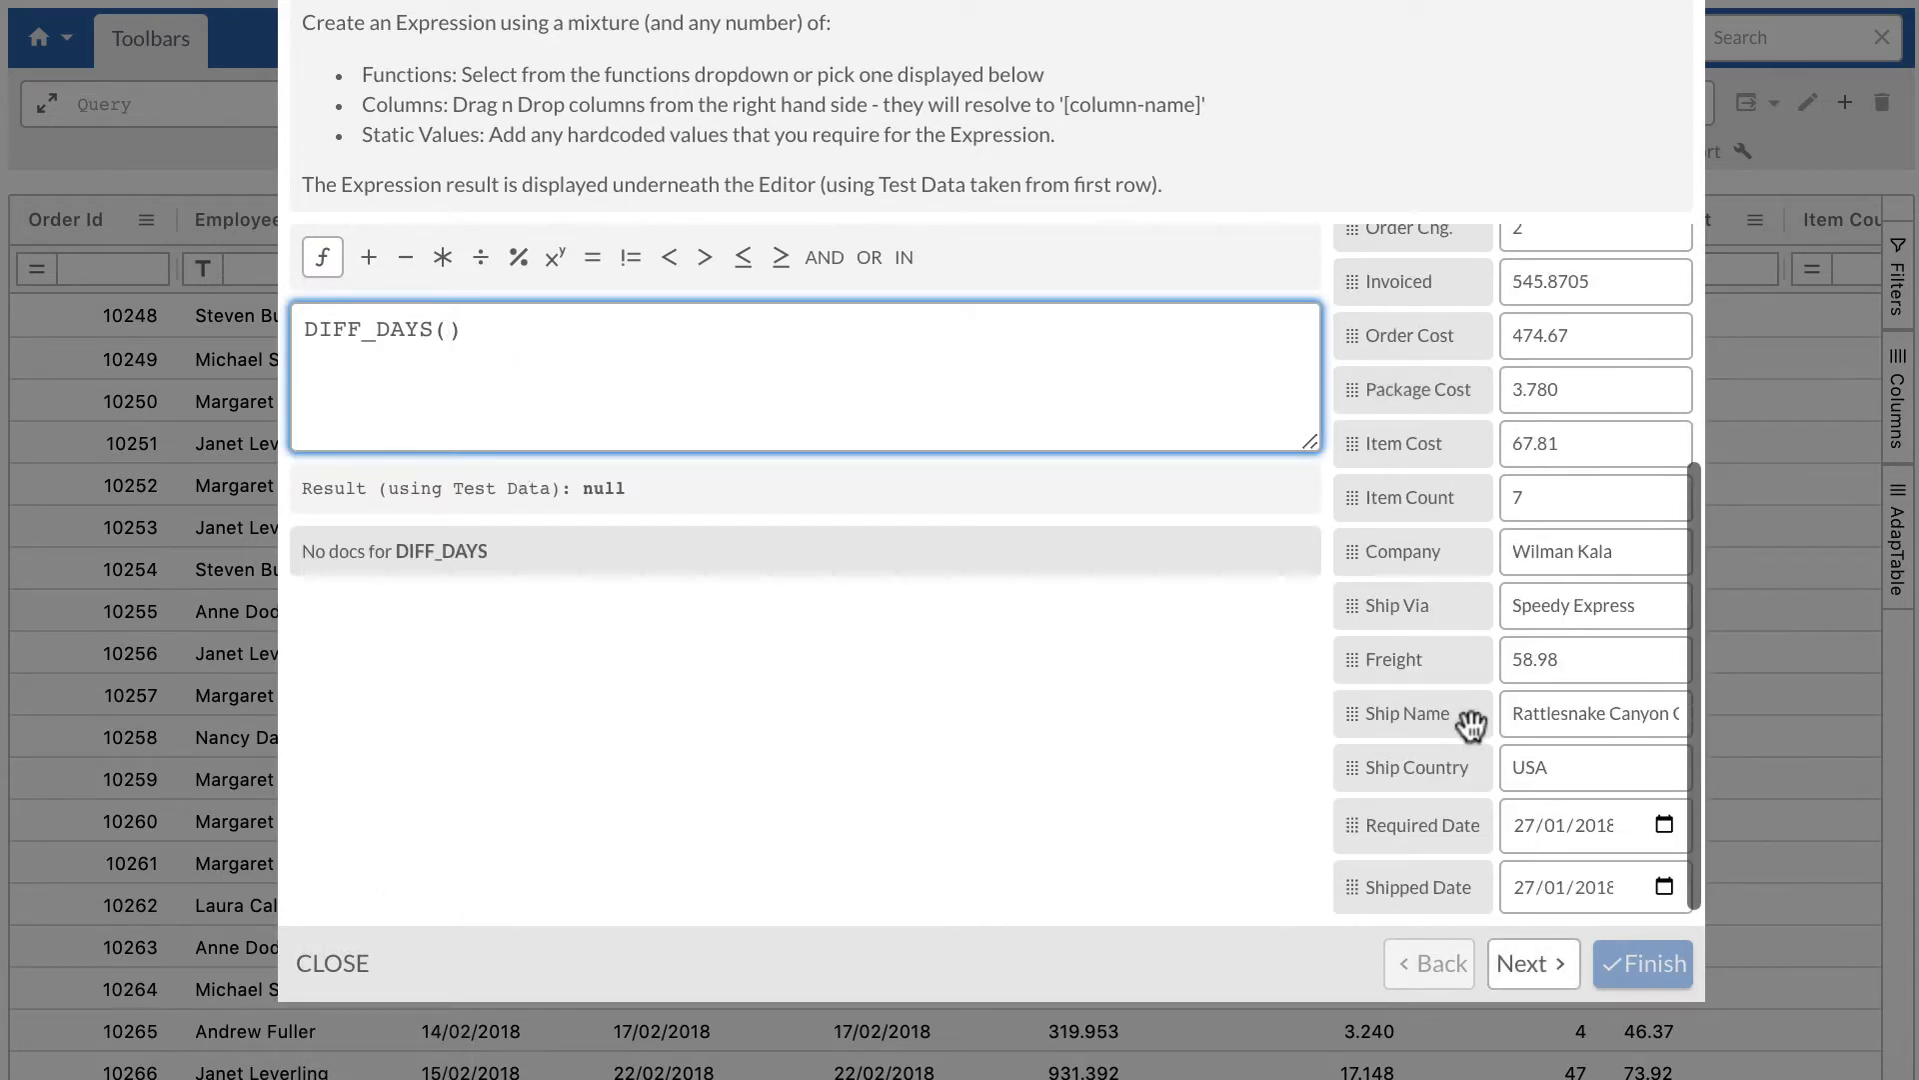
left_click_drag(1365, 887, 443, 332)
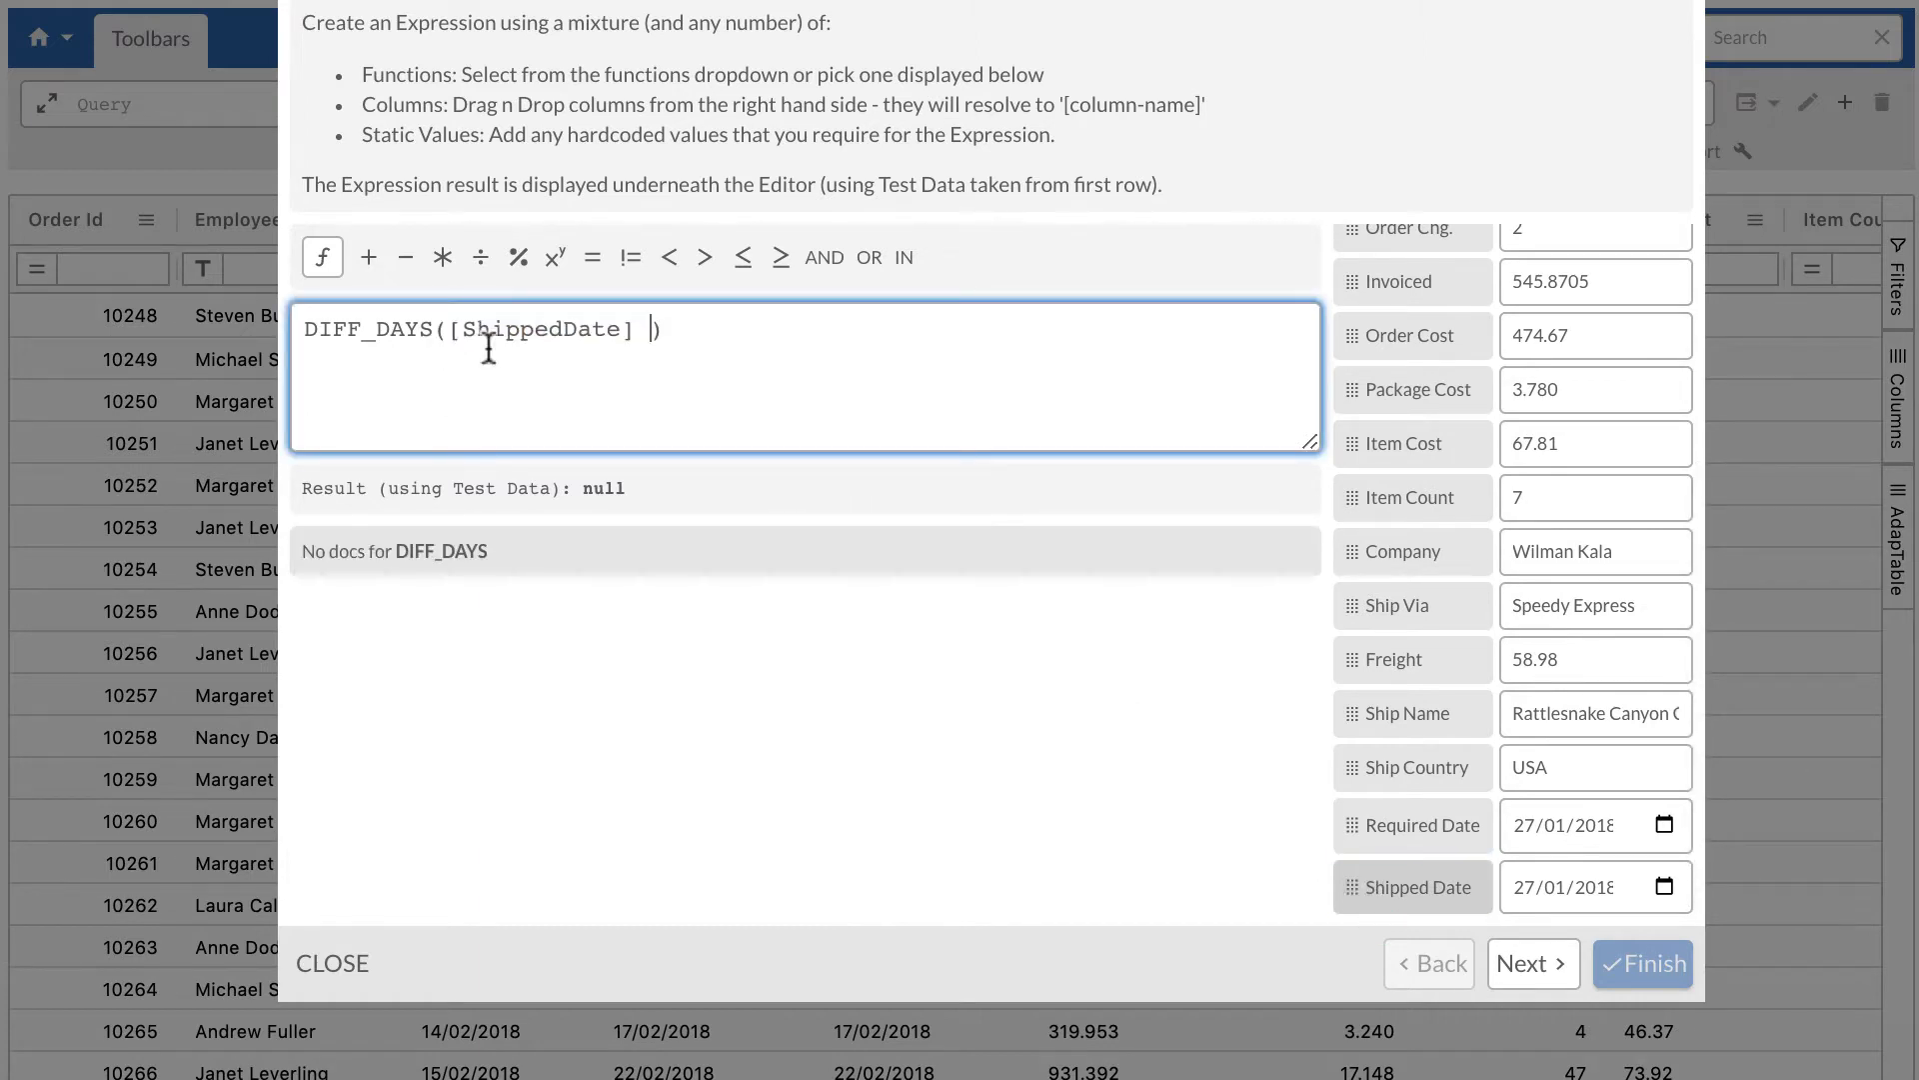
type(",")
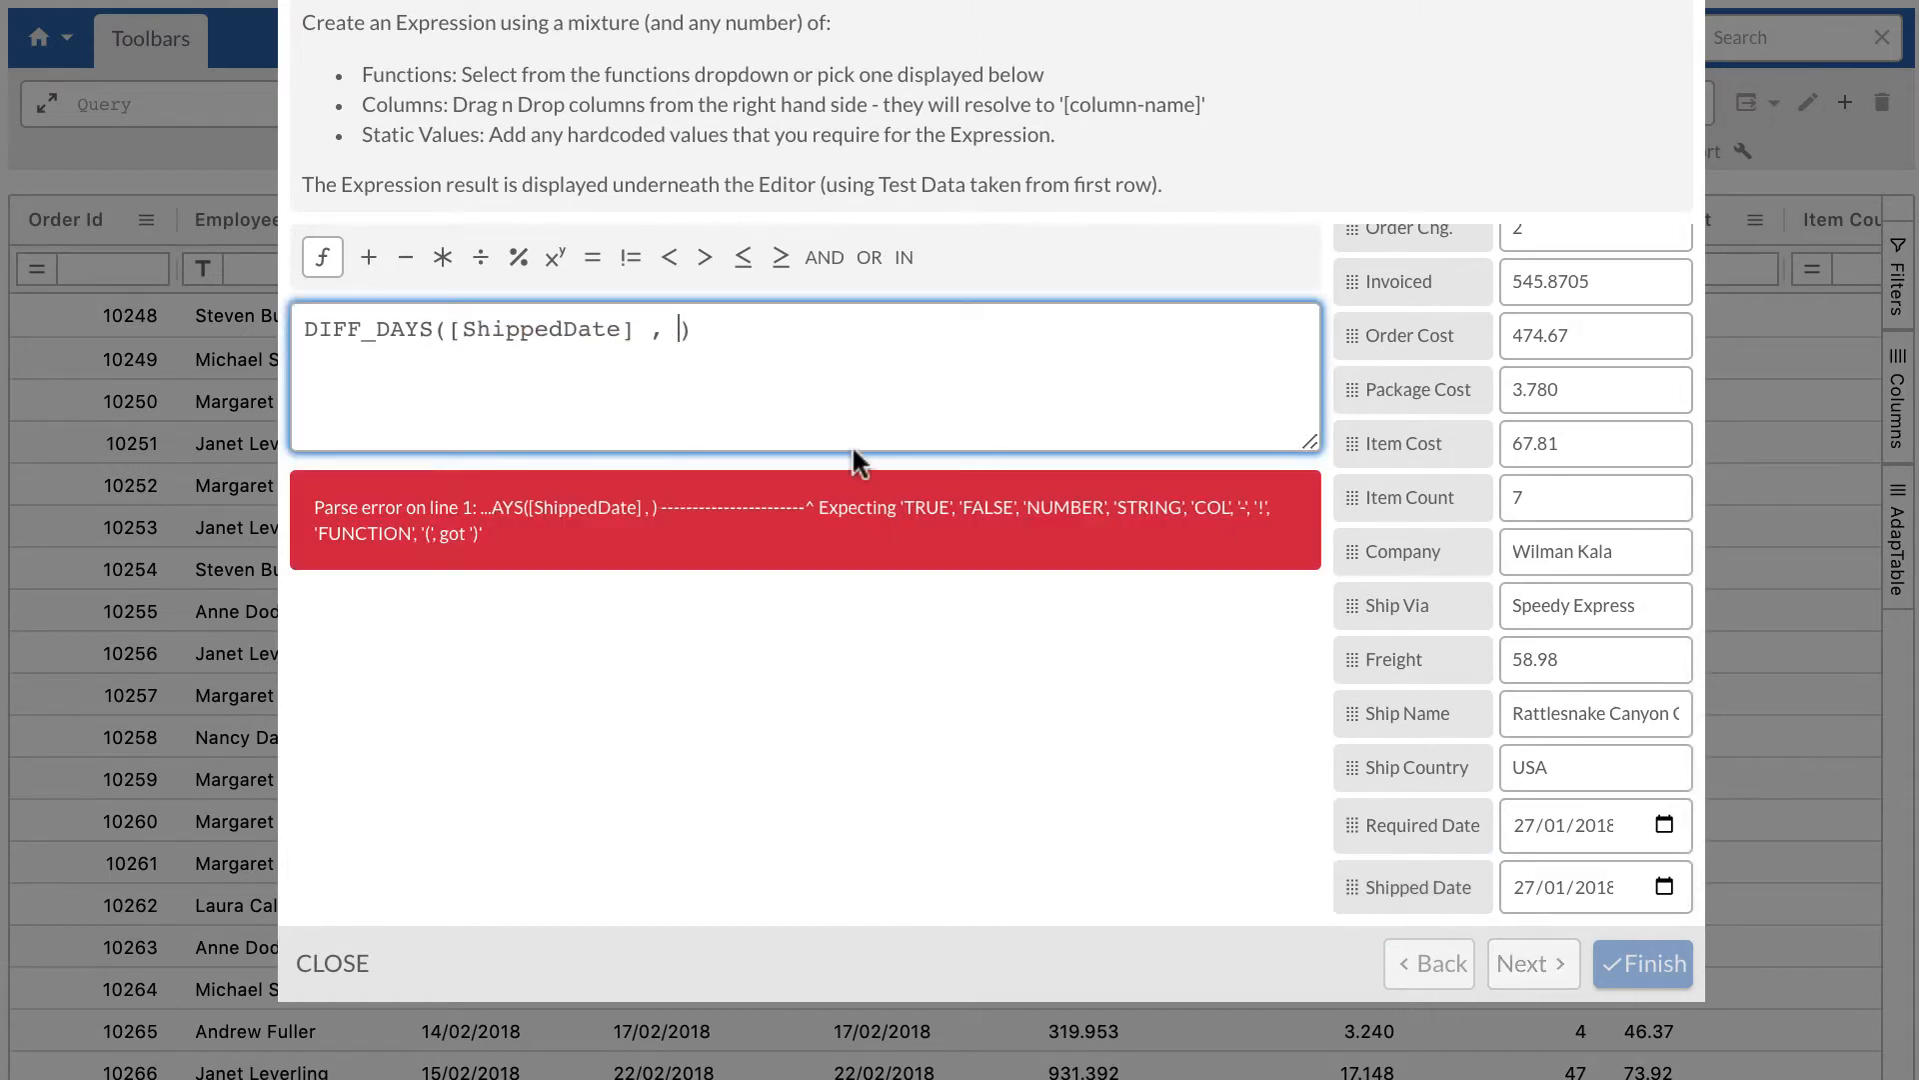
left_click_drag(1372, 835, 687, 347)
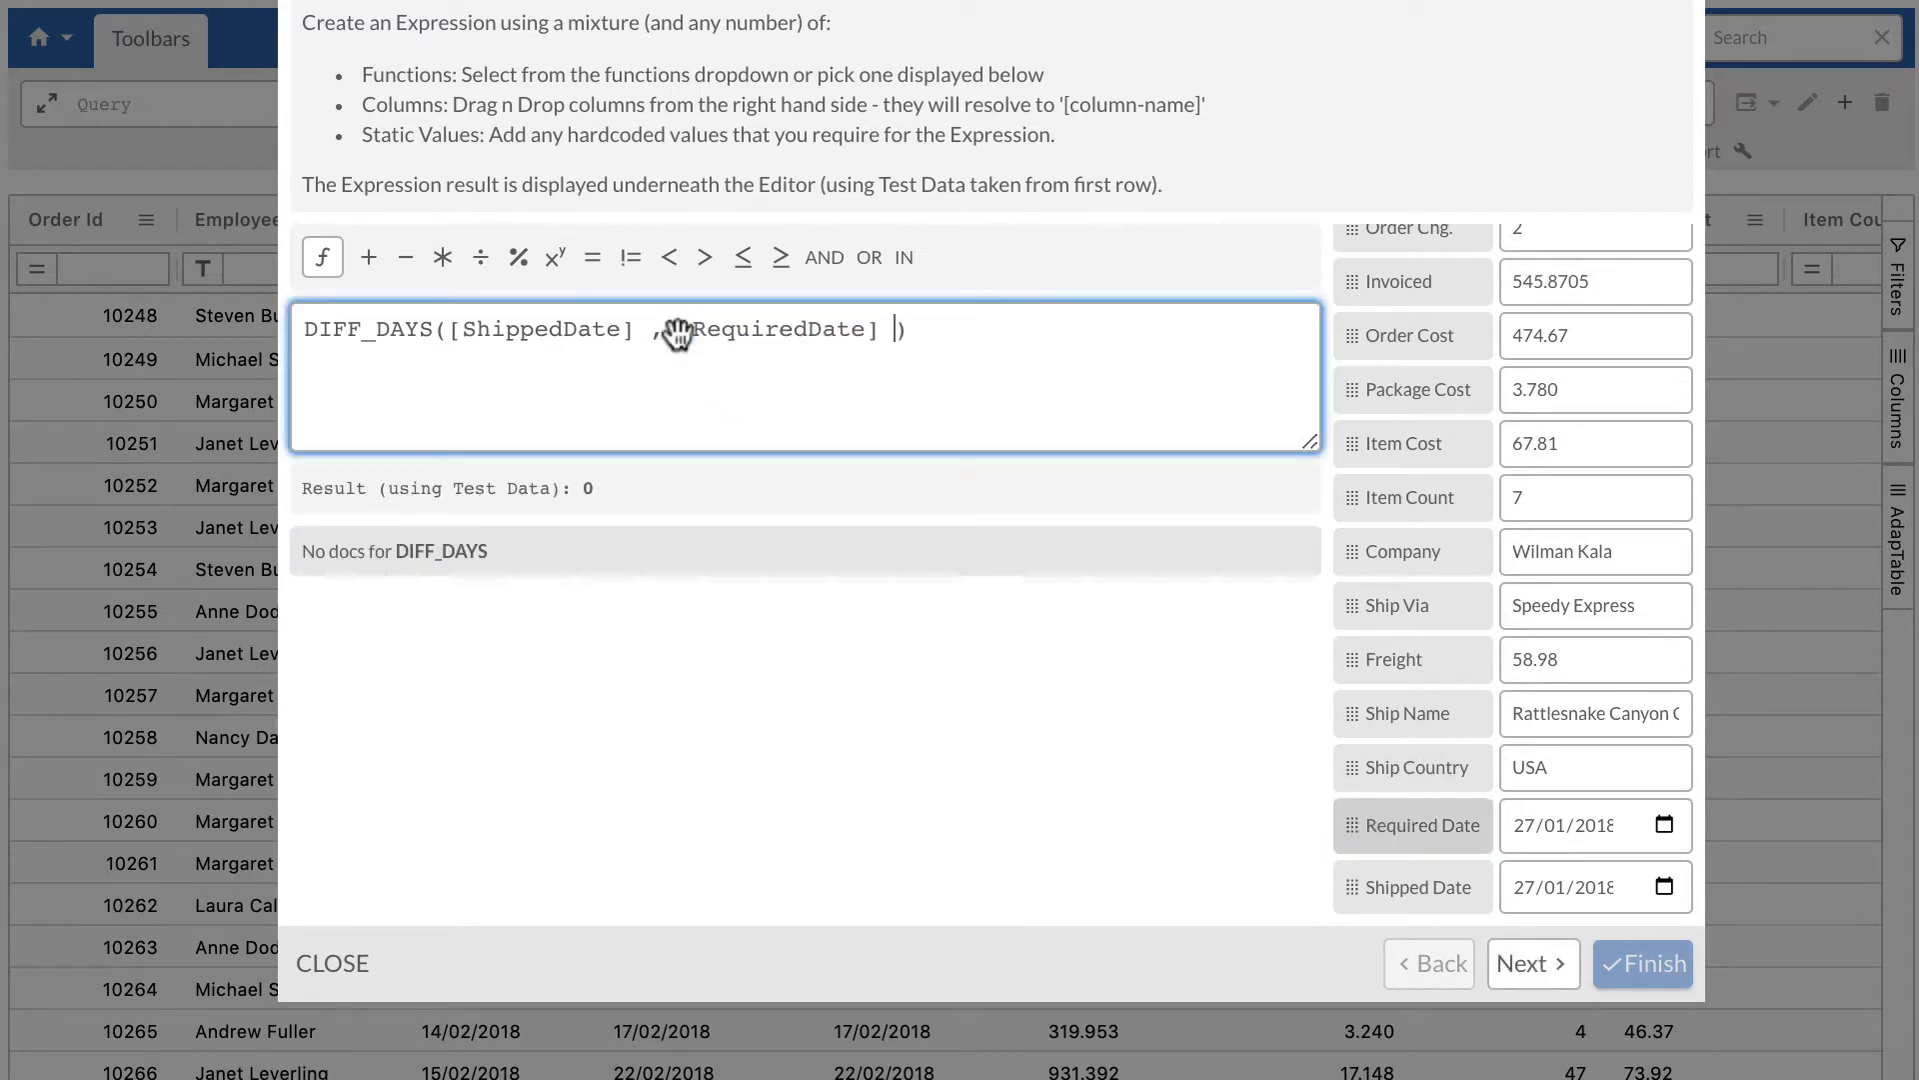
- Give the calculated column the Id Delay, finish creating it and close the calculated column list
left_click(1530, 962)
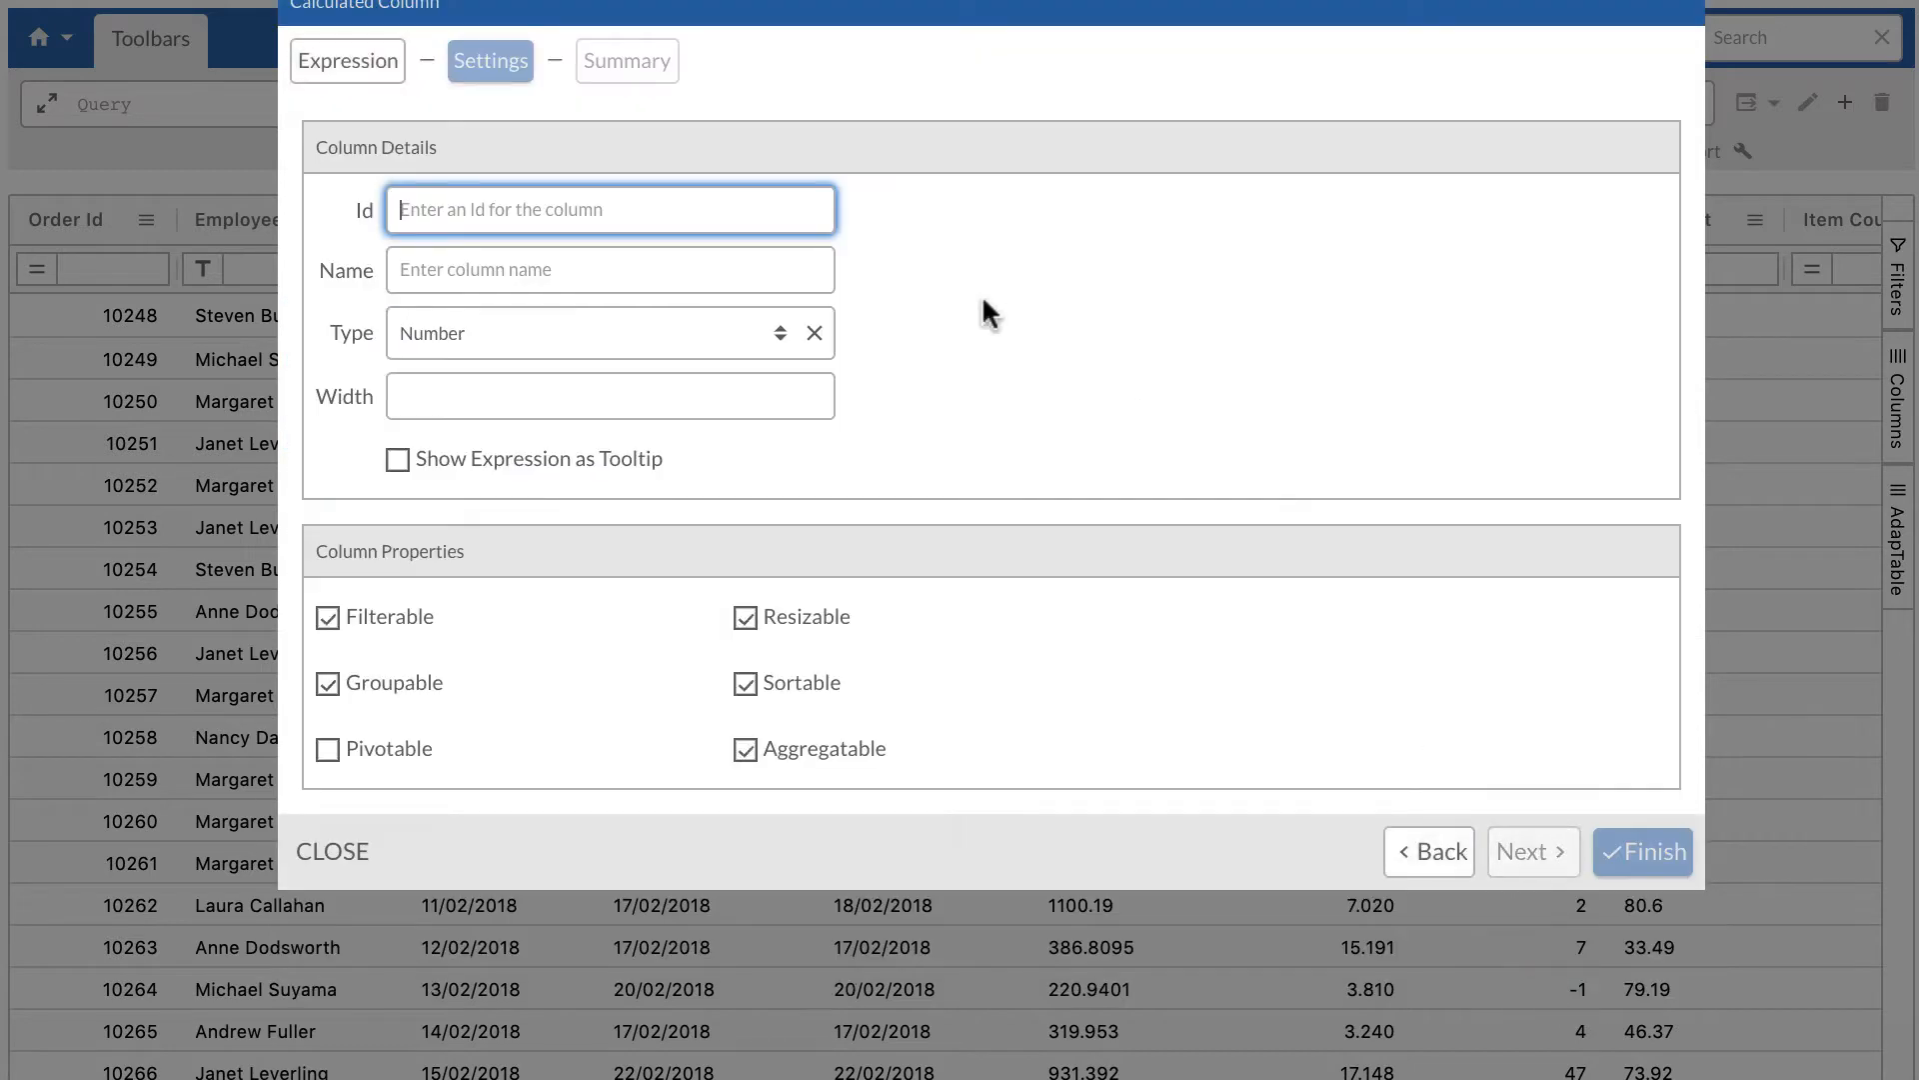
type("Delay")
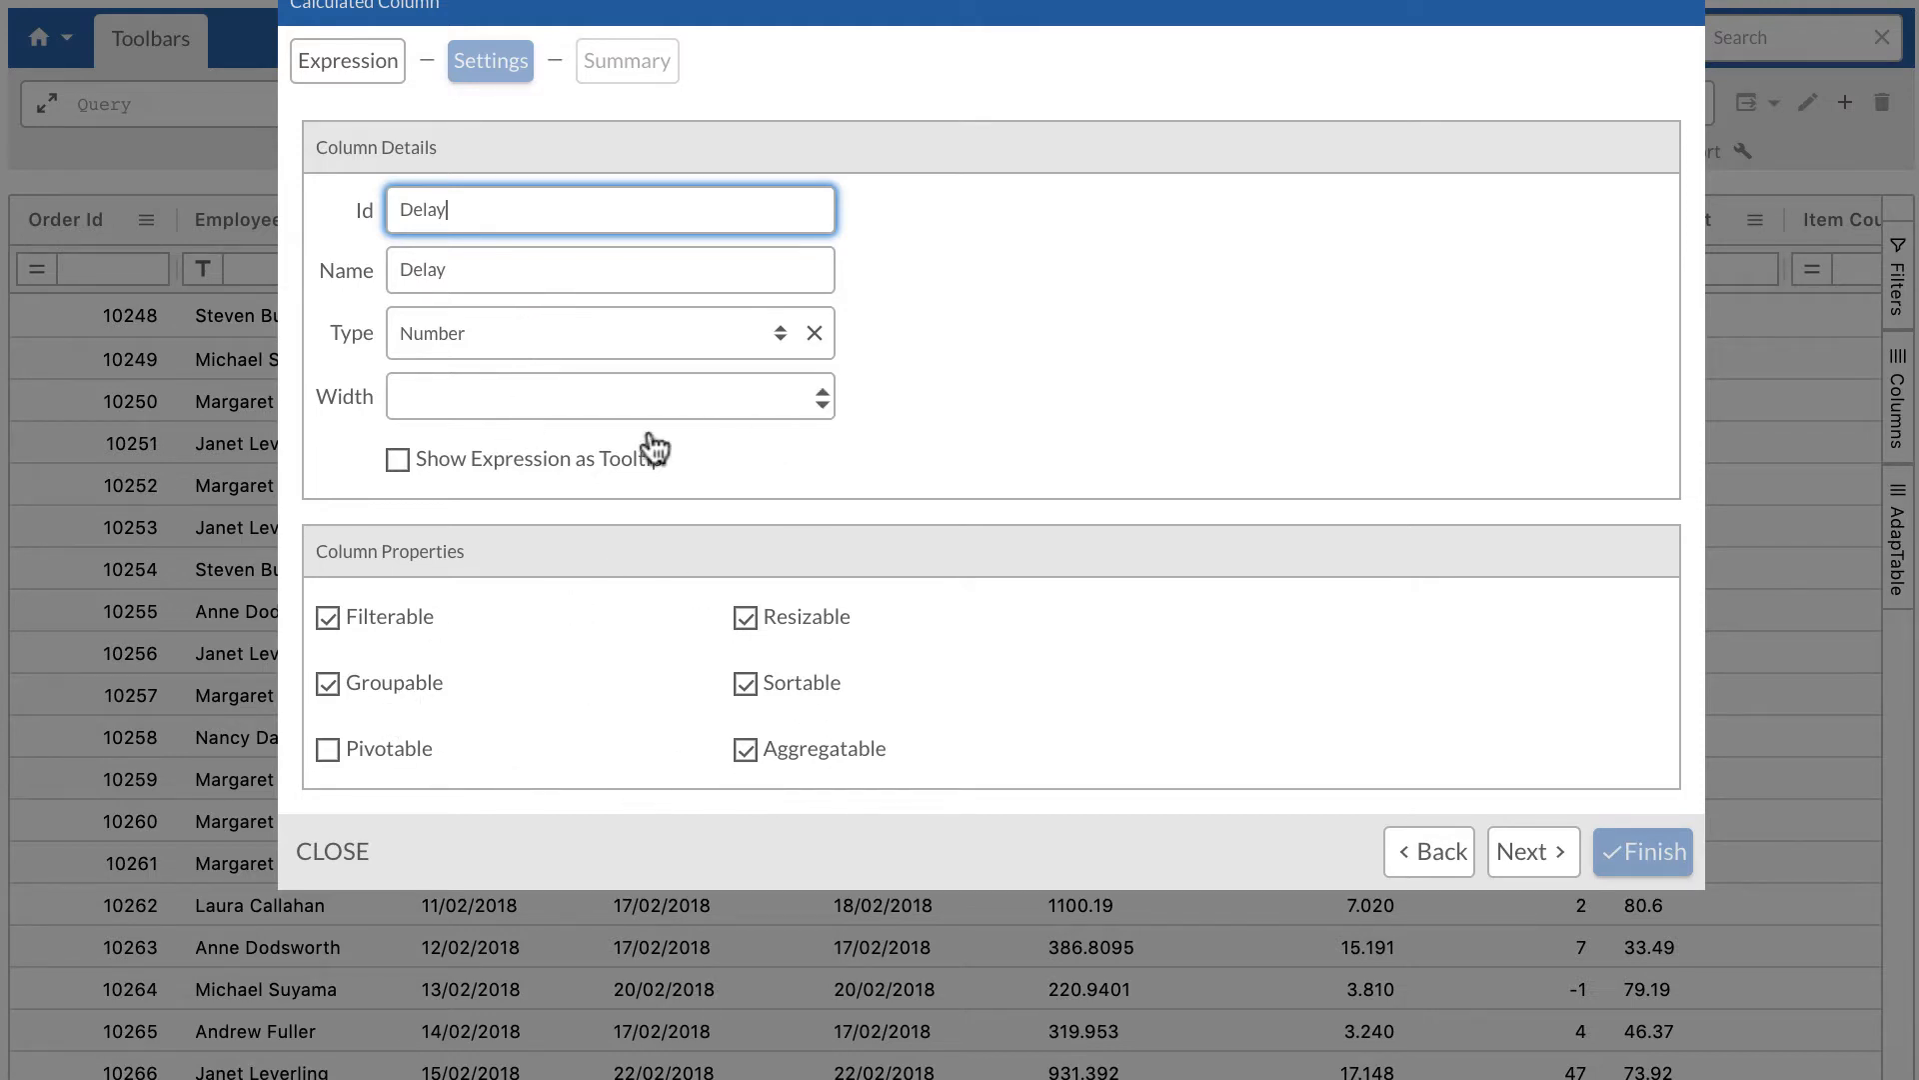
left_click(1562, 854)
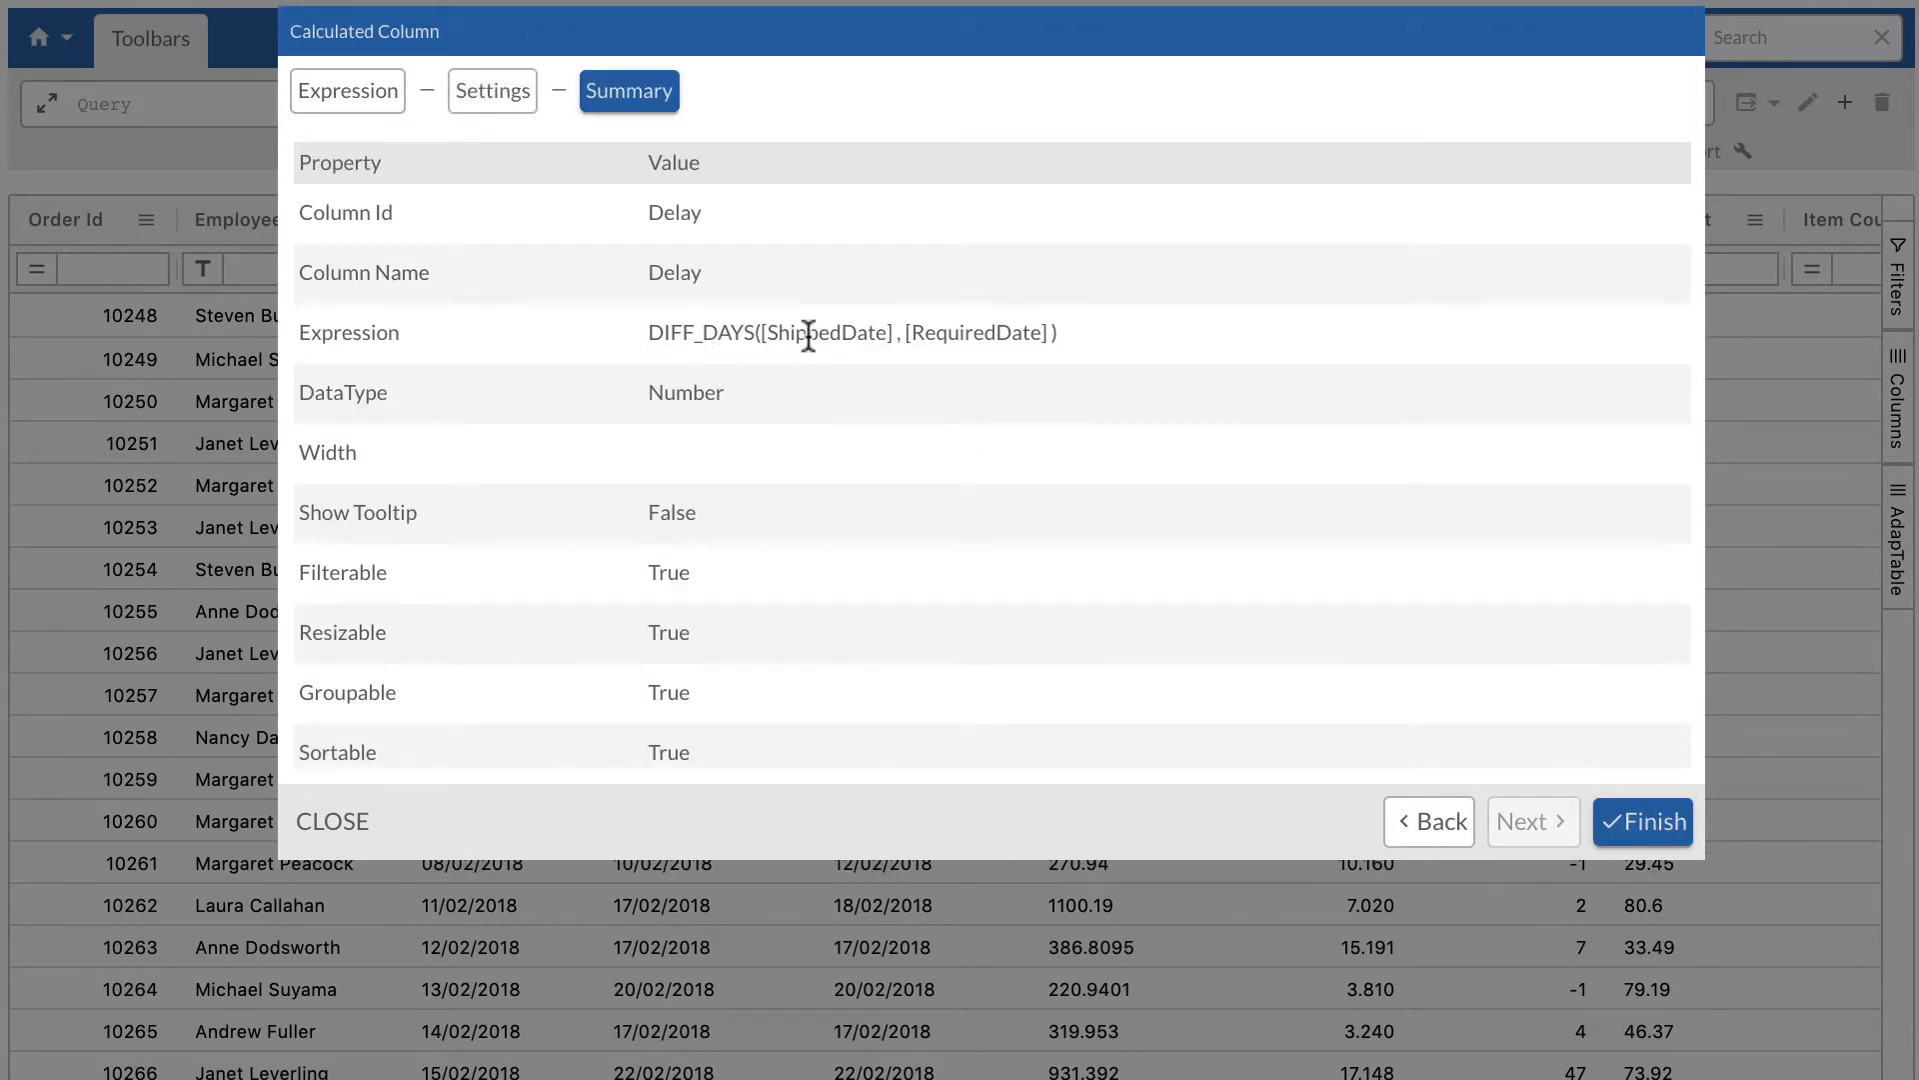
left_click(1604, 821)
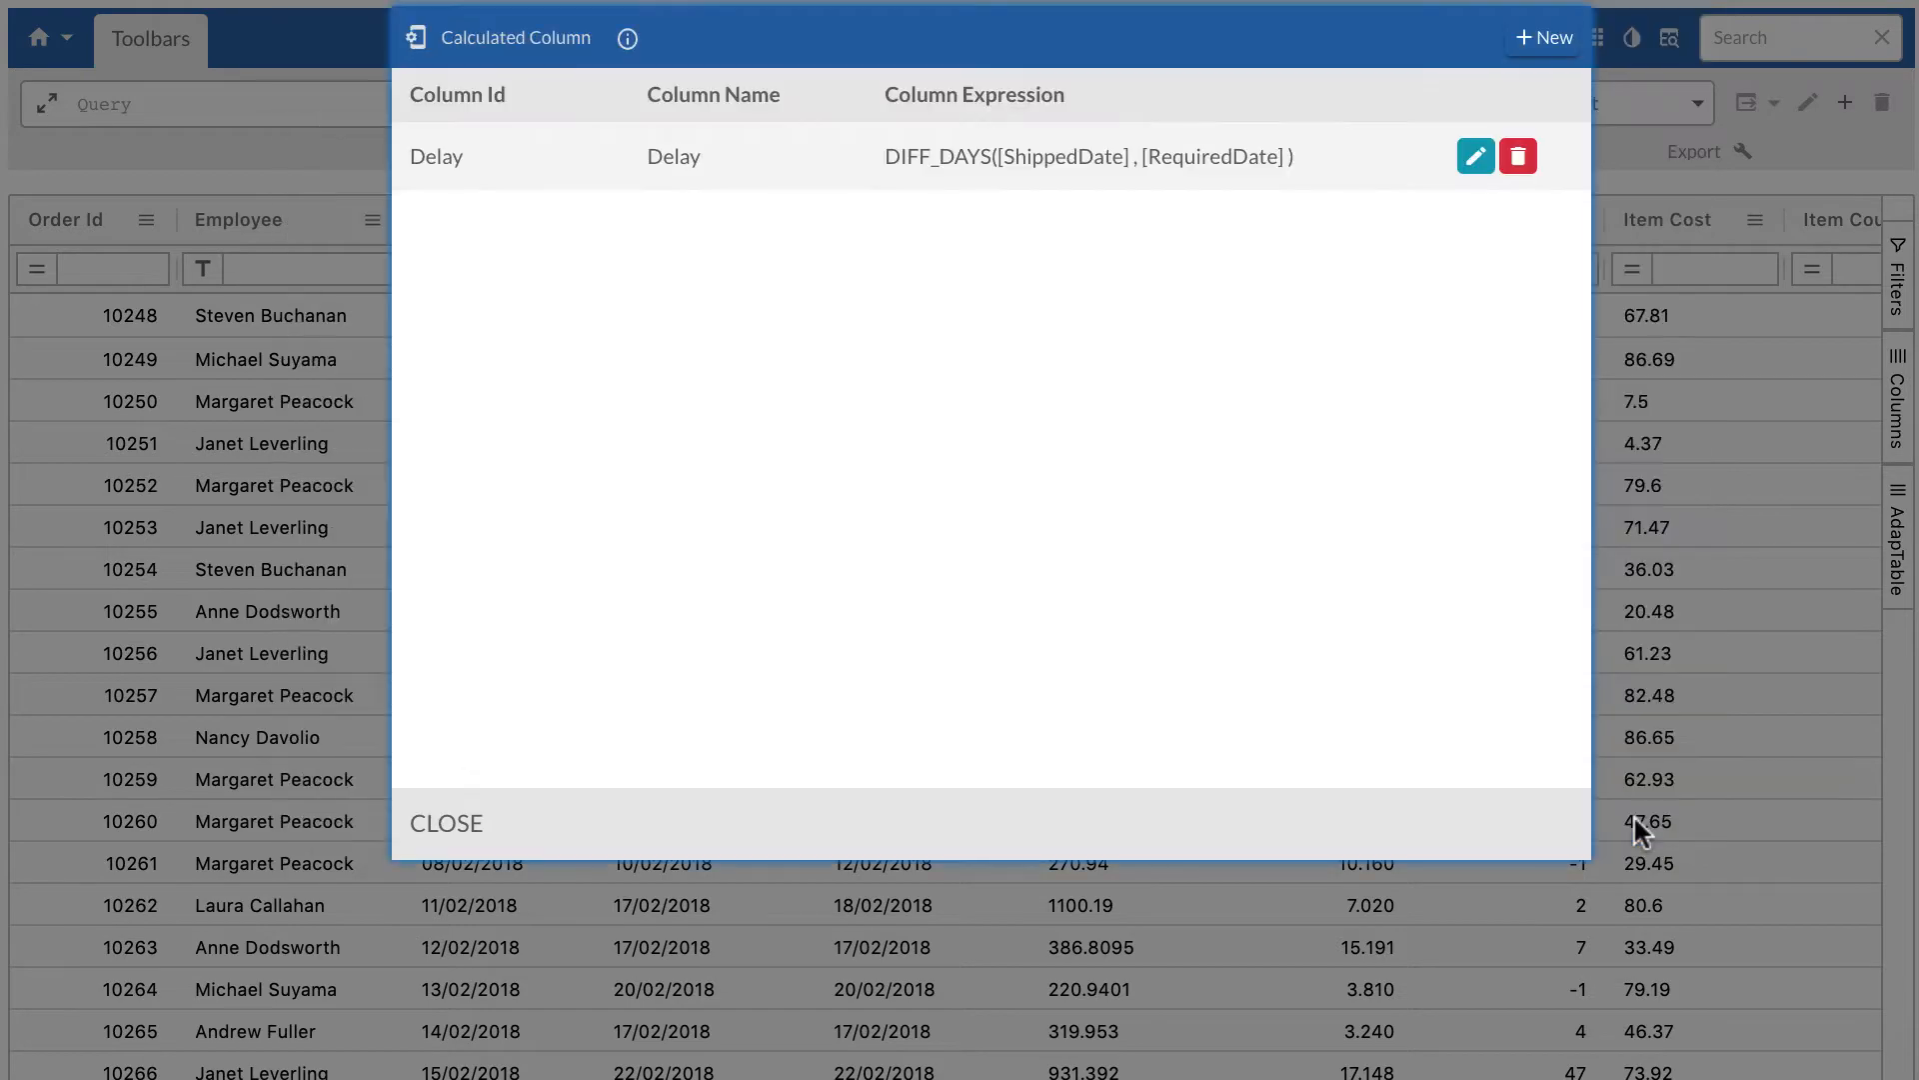
left_click(463, 823)
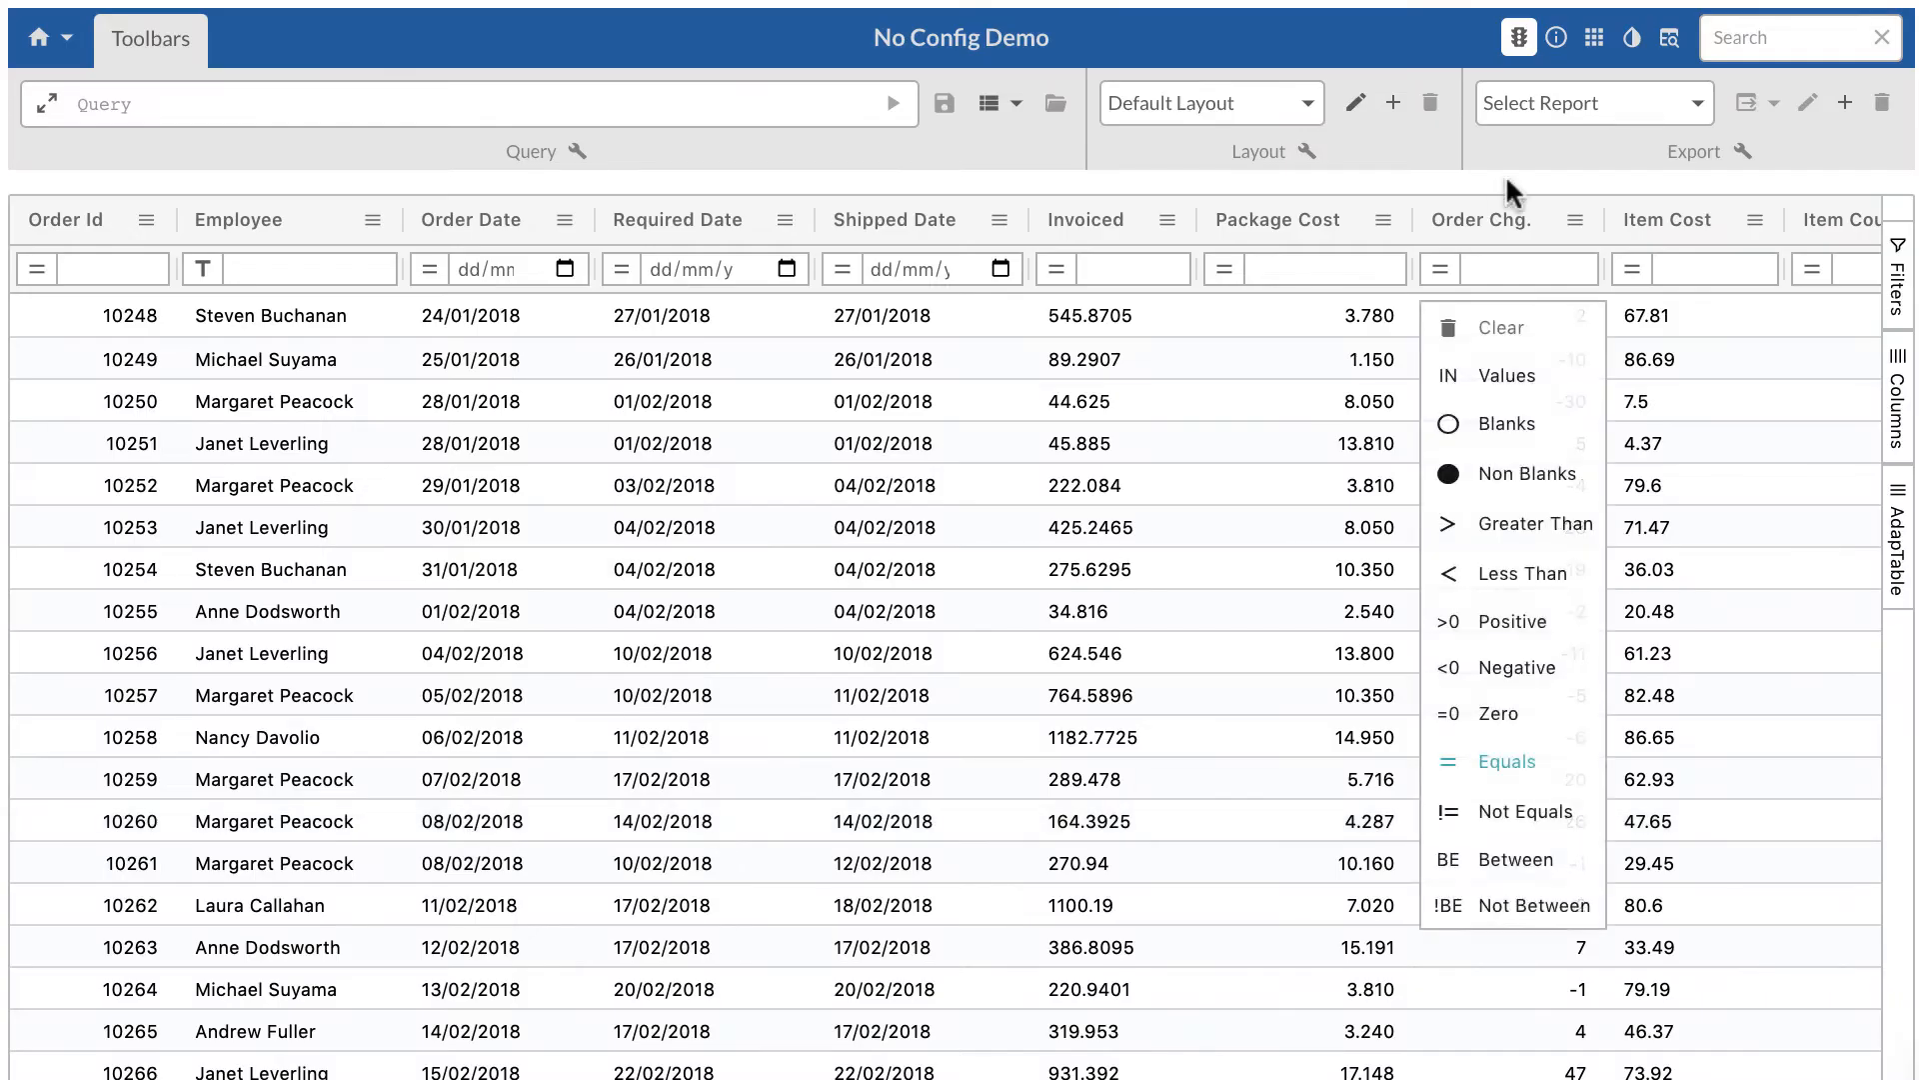
- Edit the layout to make the Delay column visible and place it between Shipped Date and Invoiced
left_click(1593, 37)
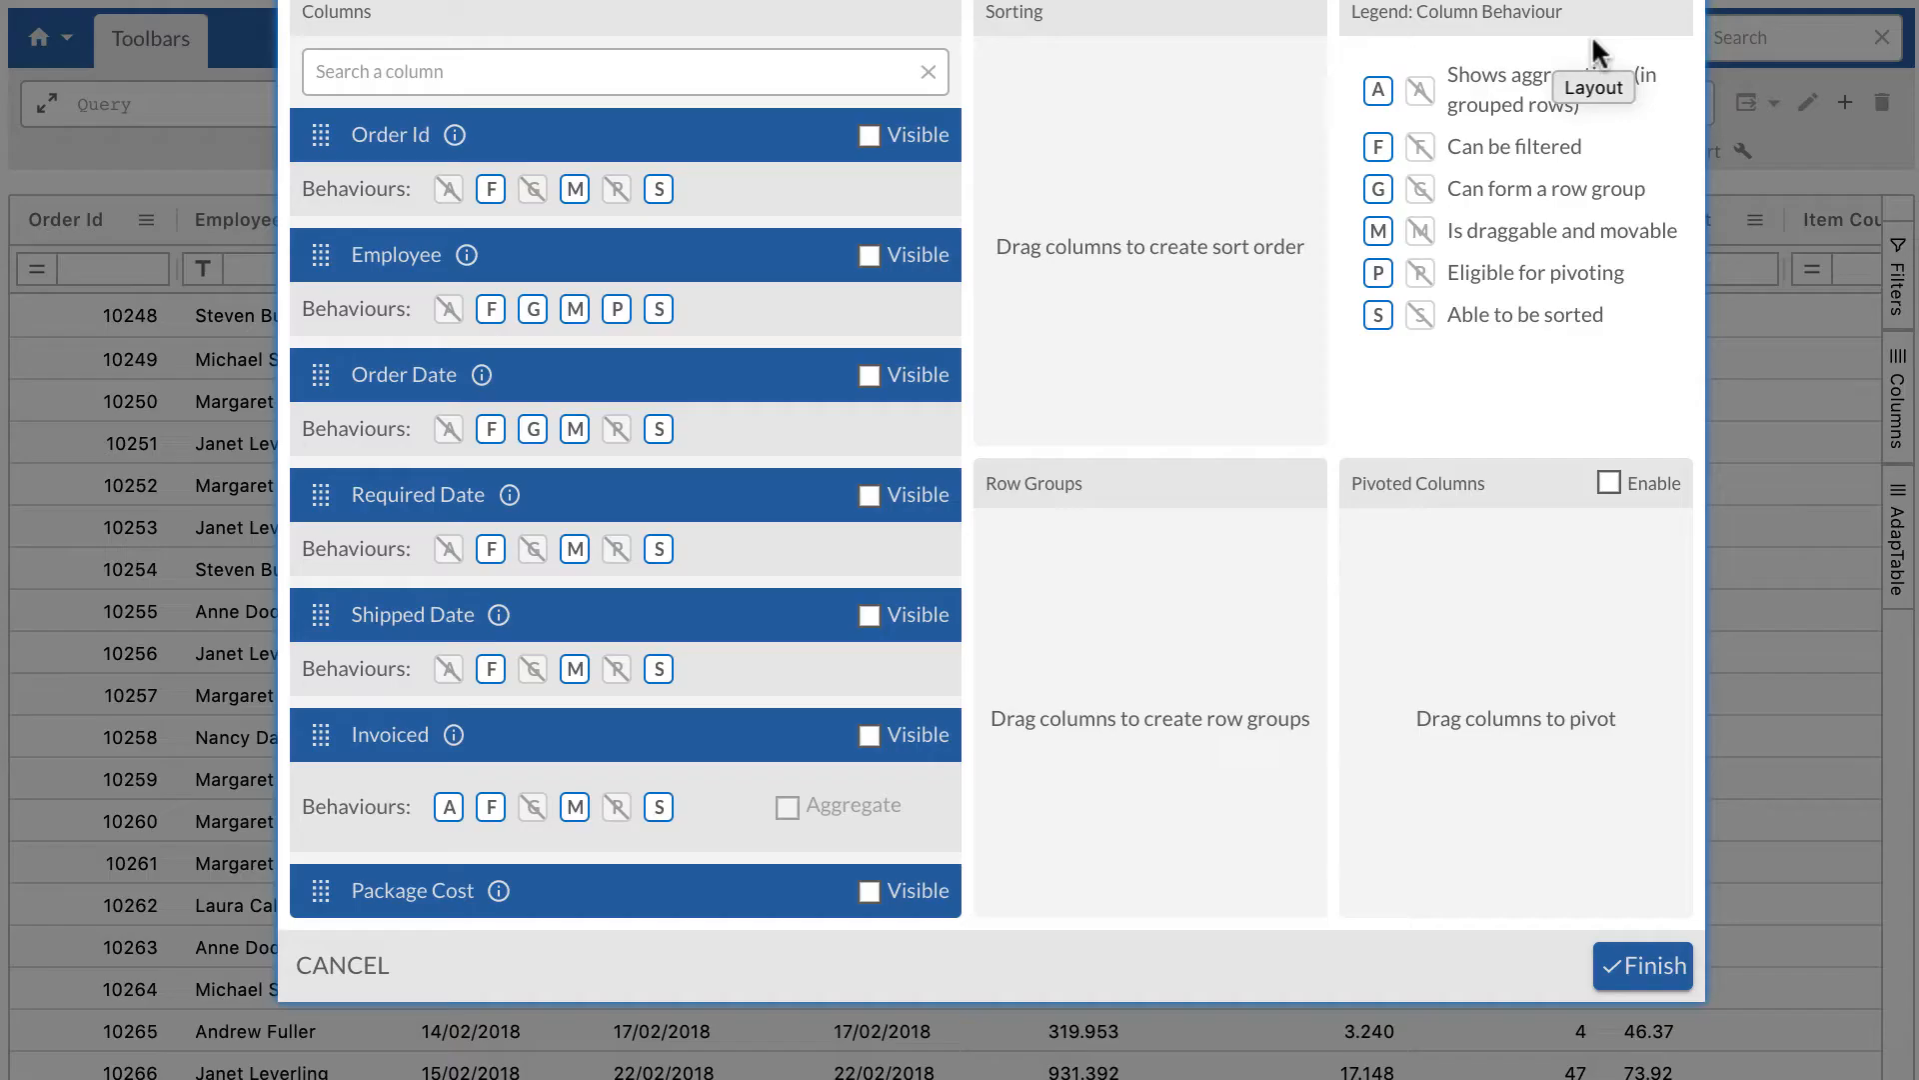
scroll(622, 570, "down", 10)
scroll(622, 575, "down", 4)
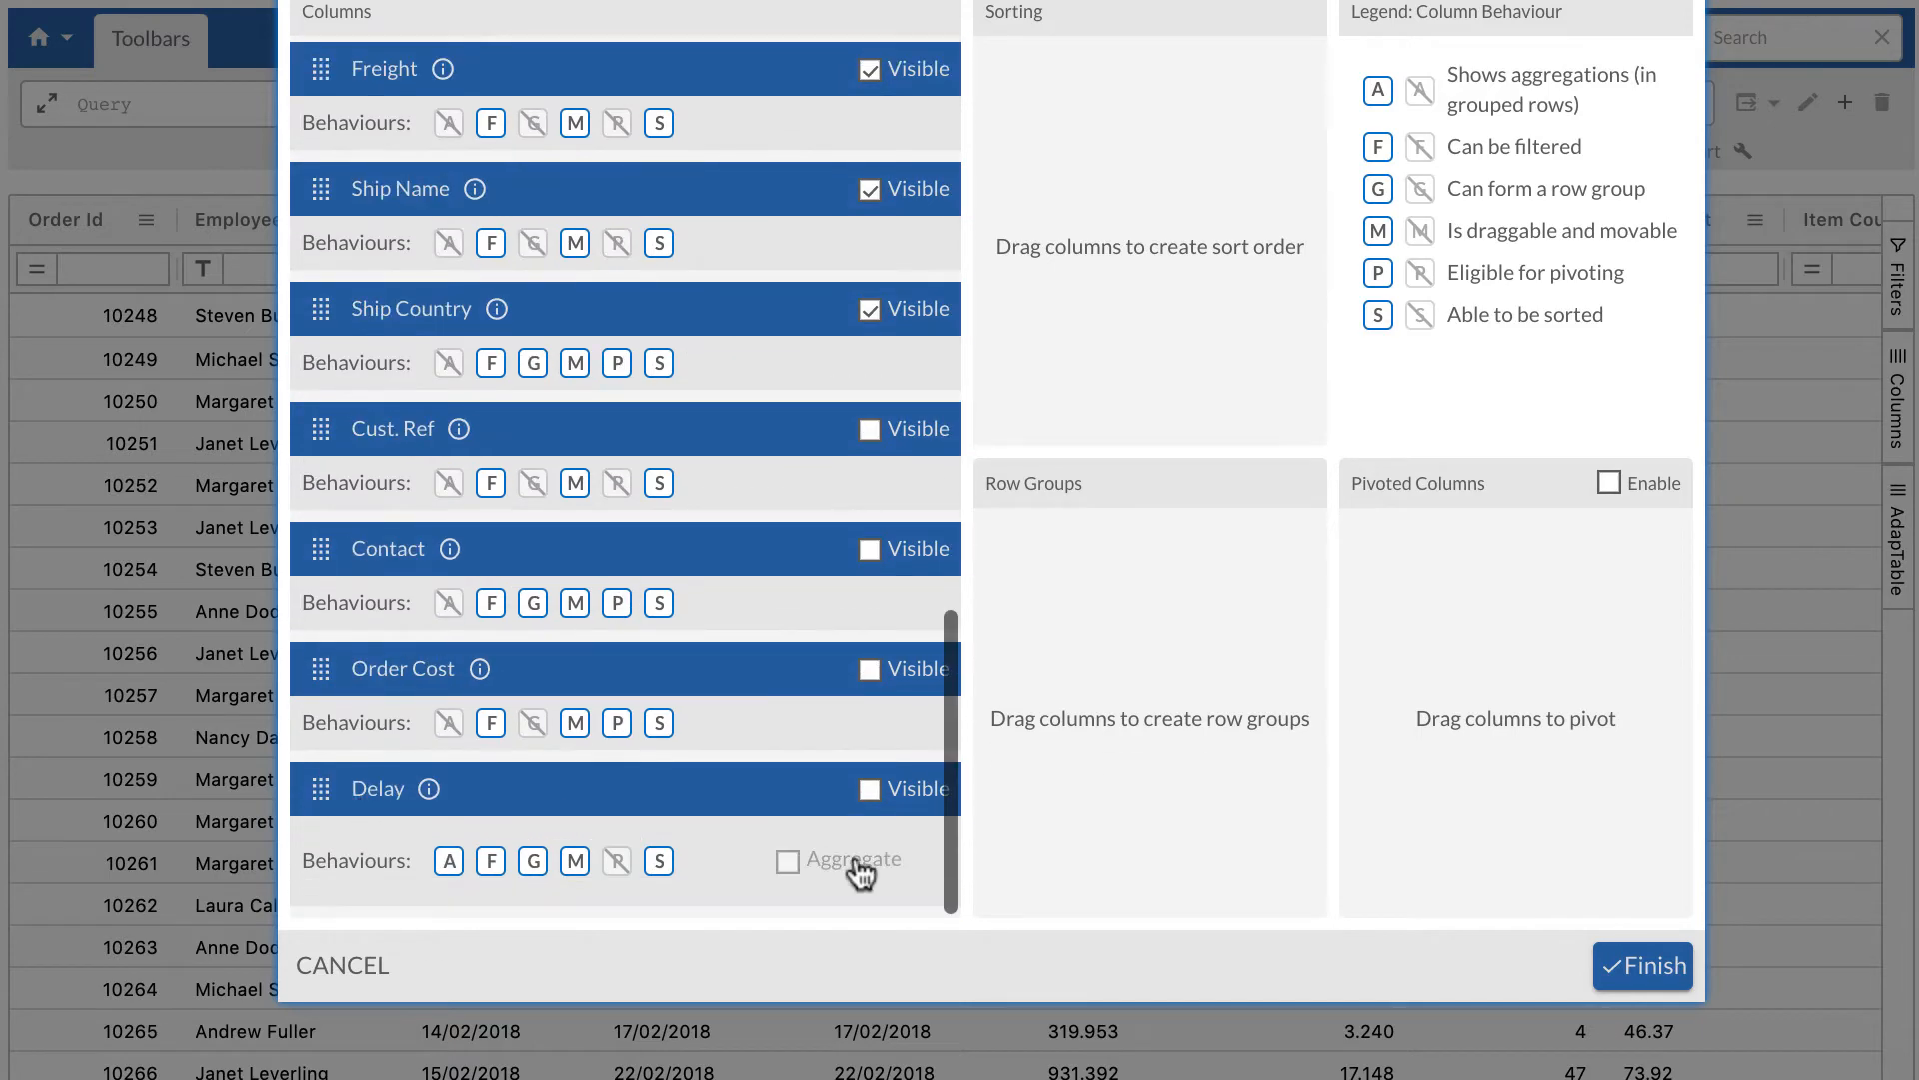
left_click(869, 790)
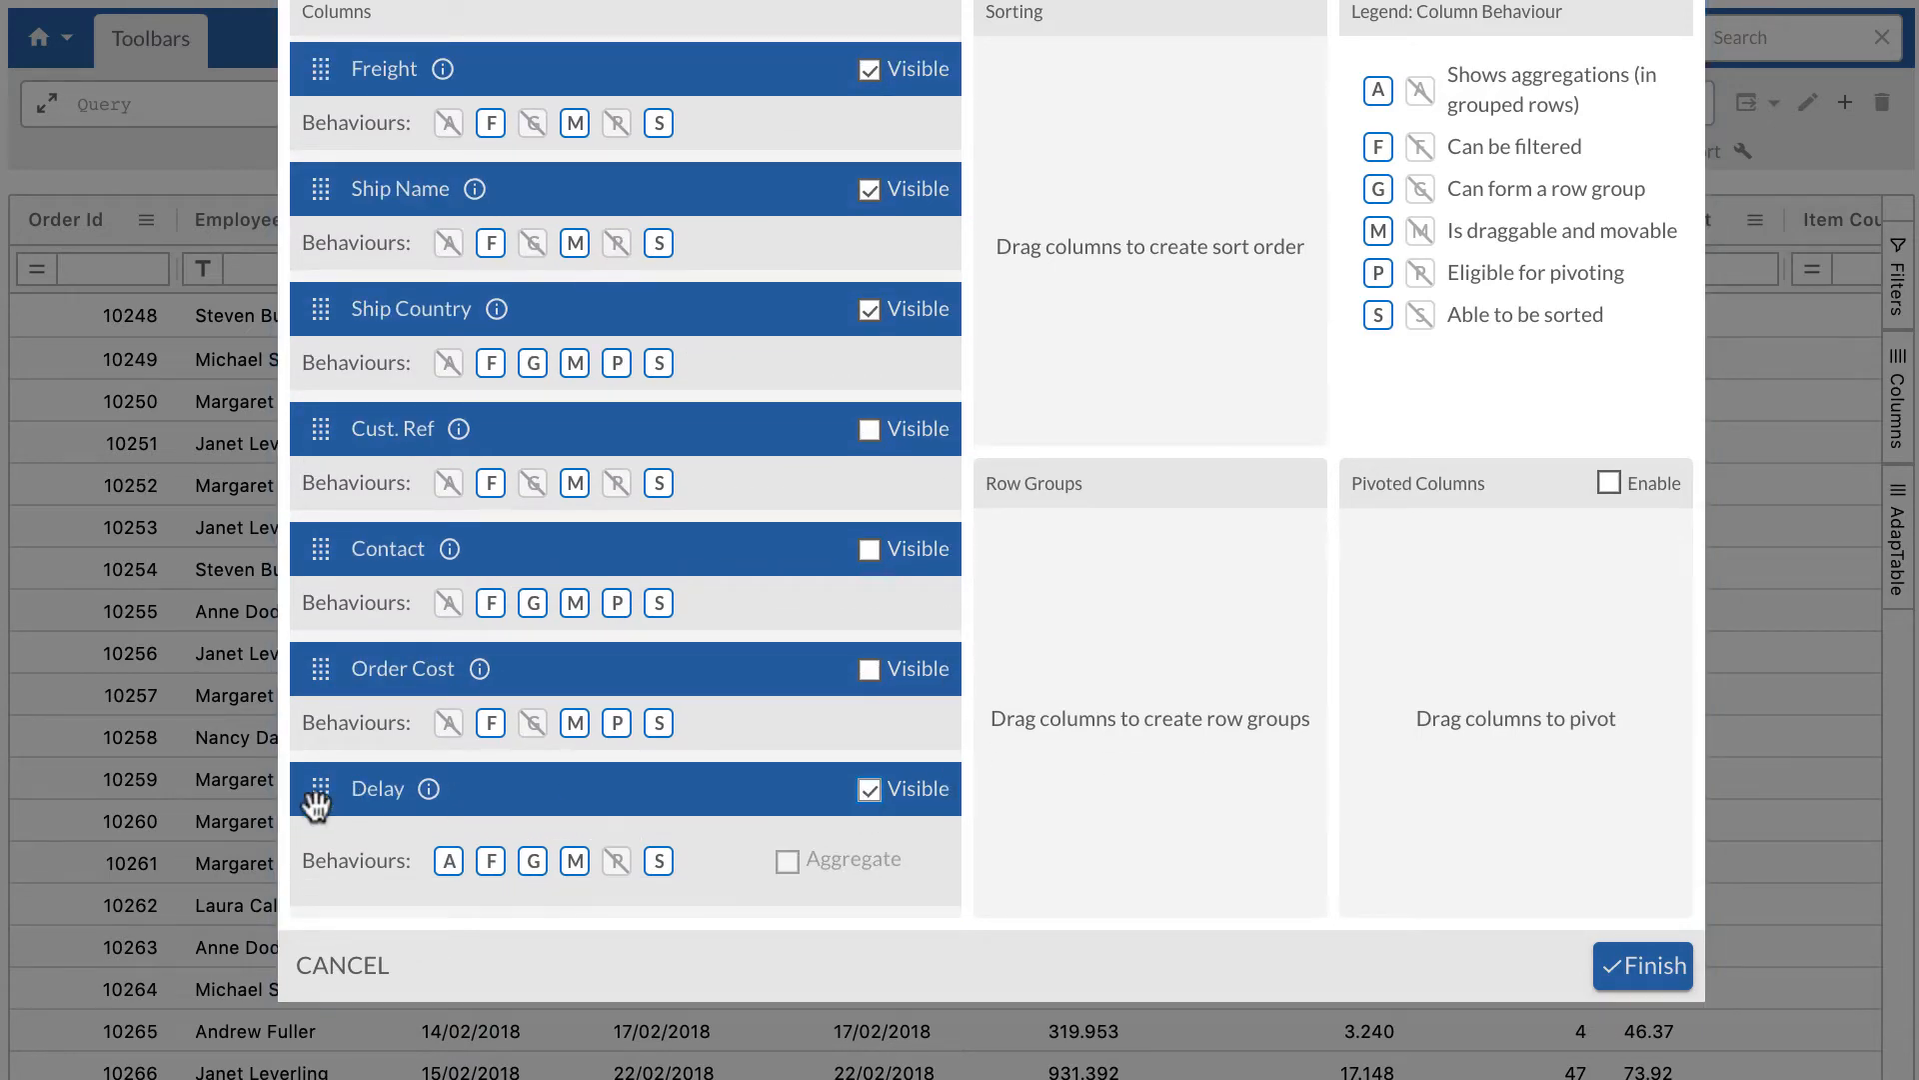
left_click_drag(315, 795, 457, 429)
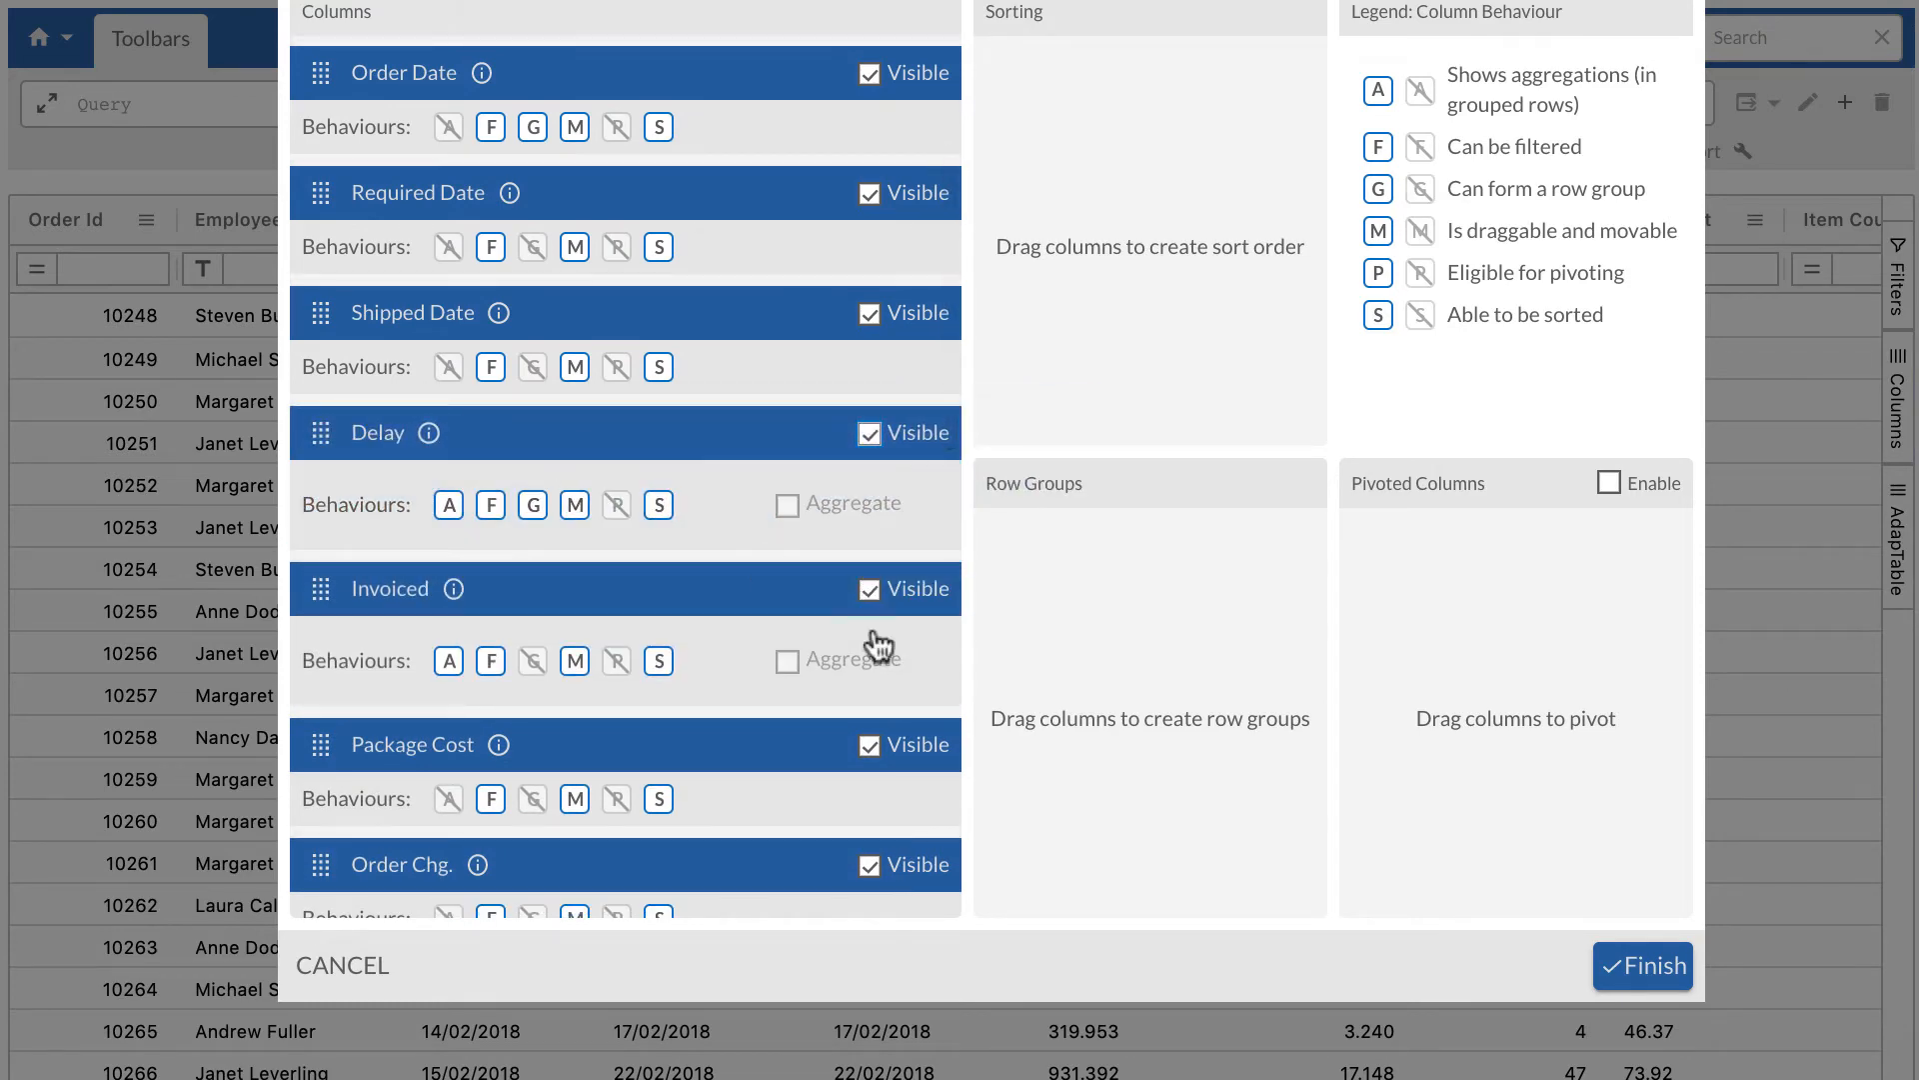
left_click(1645, 967)
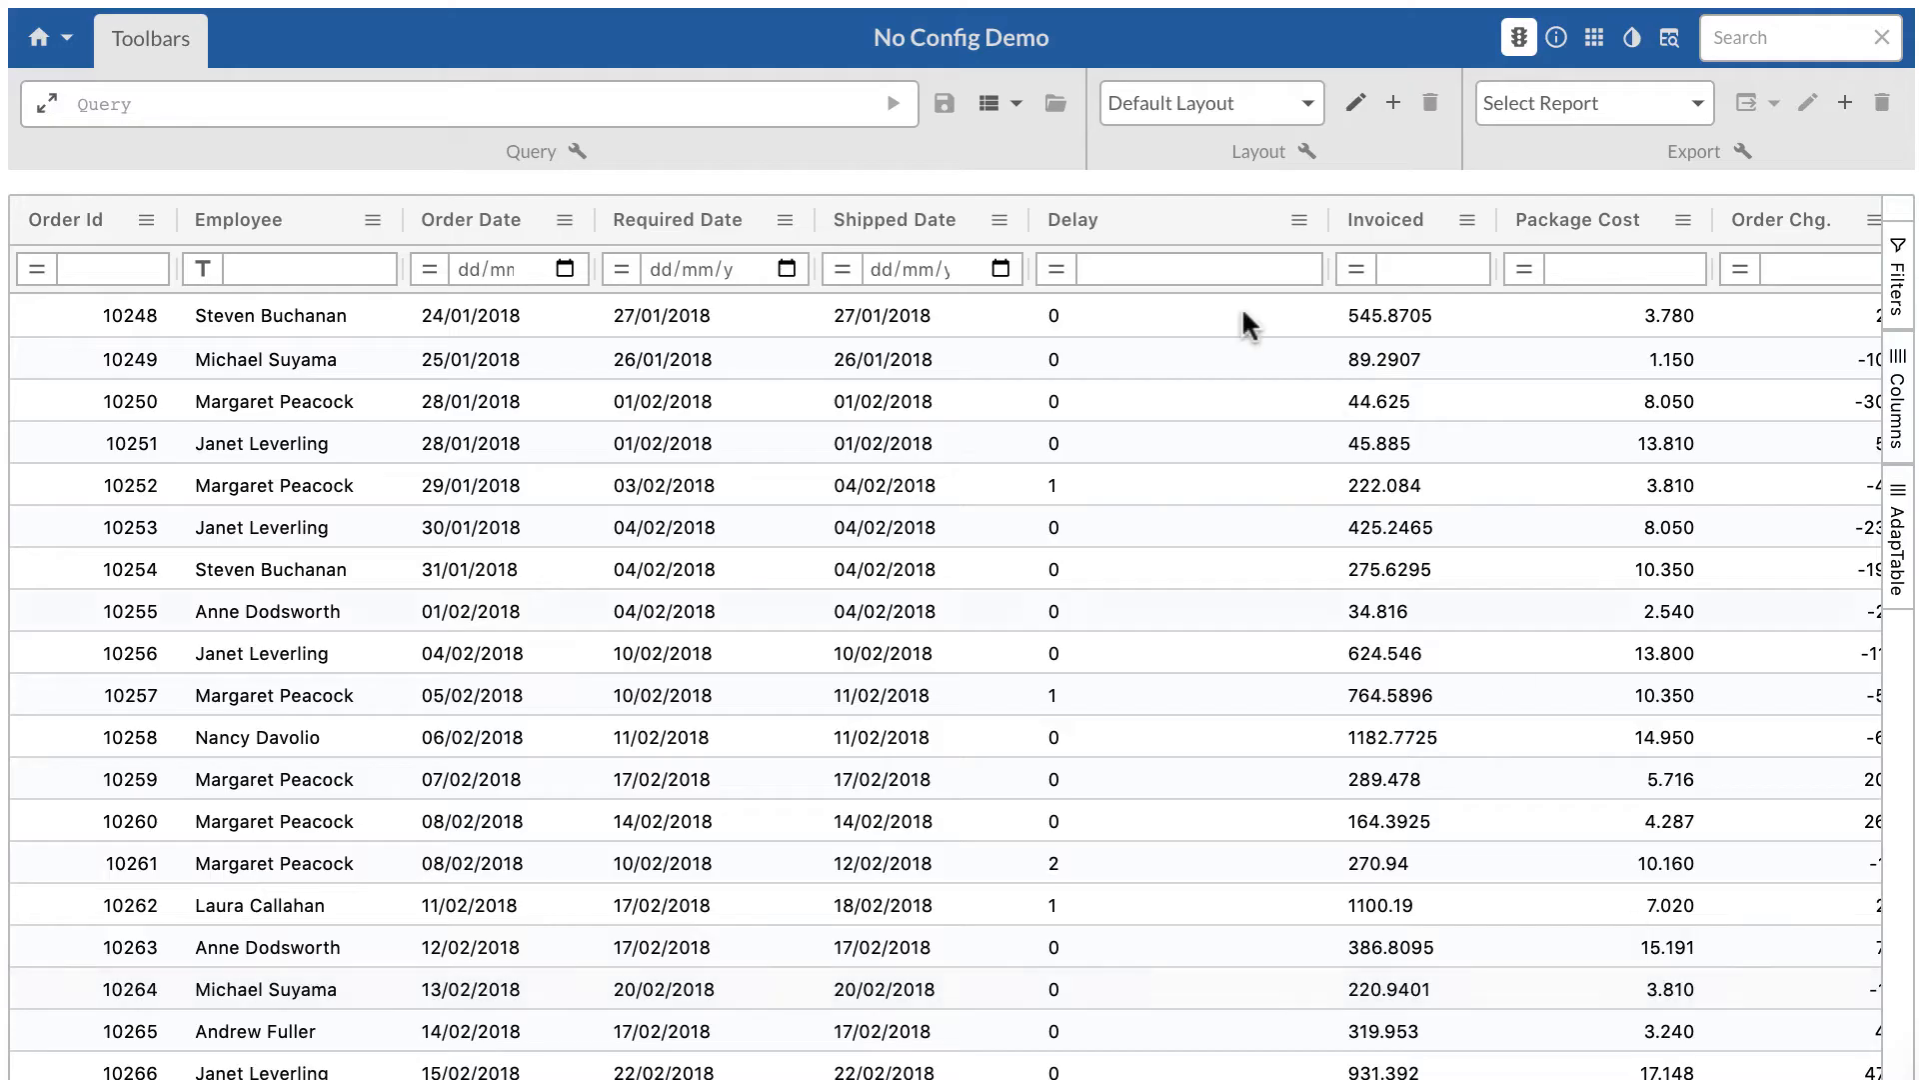
- Move the Delay column between Package Cost and Order Chg., and filter it to values greater than 9
left_click_drag(1116, 233, 1589, 209)
left_click(1440, 269)
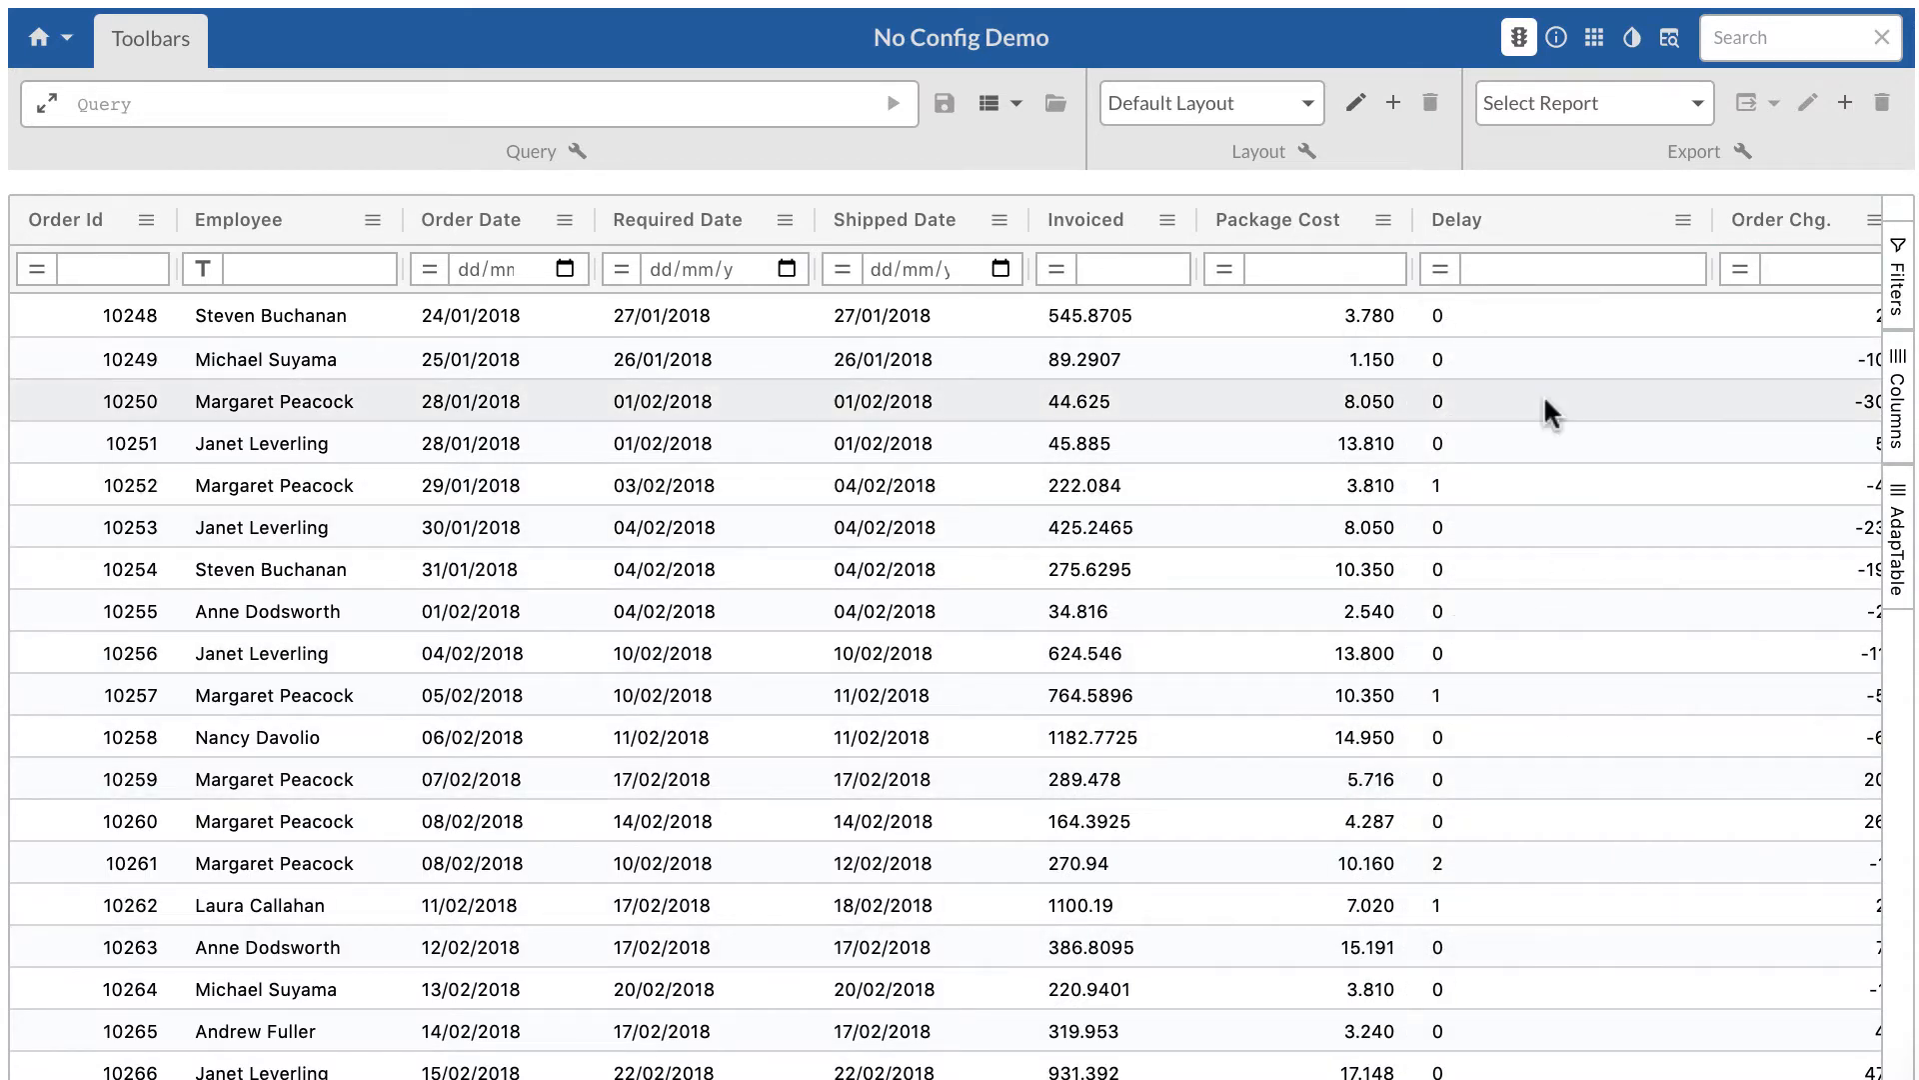
left_click(1512, 274)
type(">")
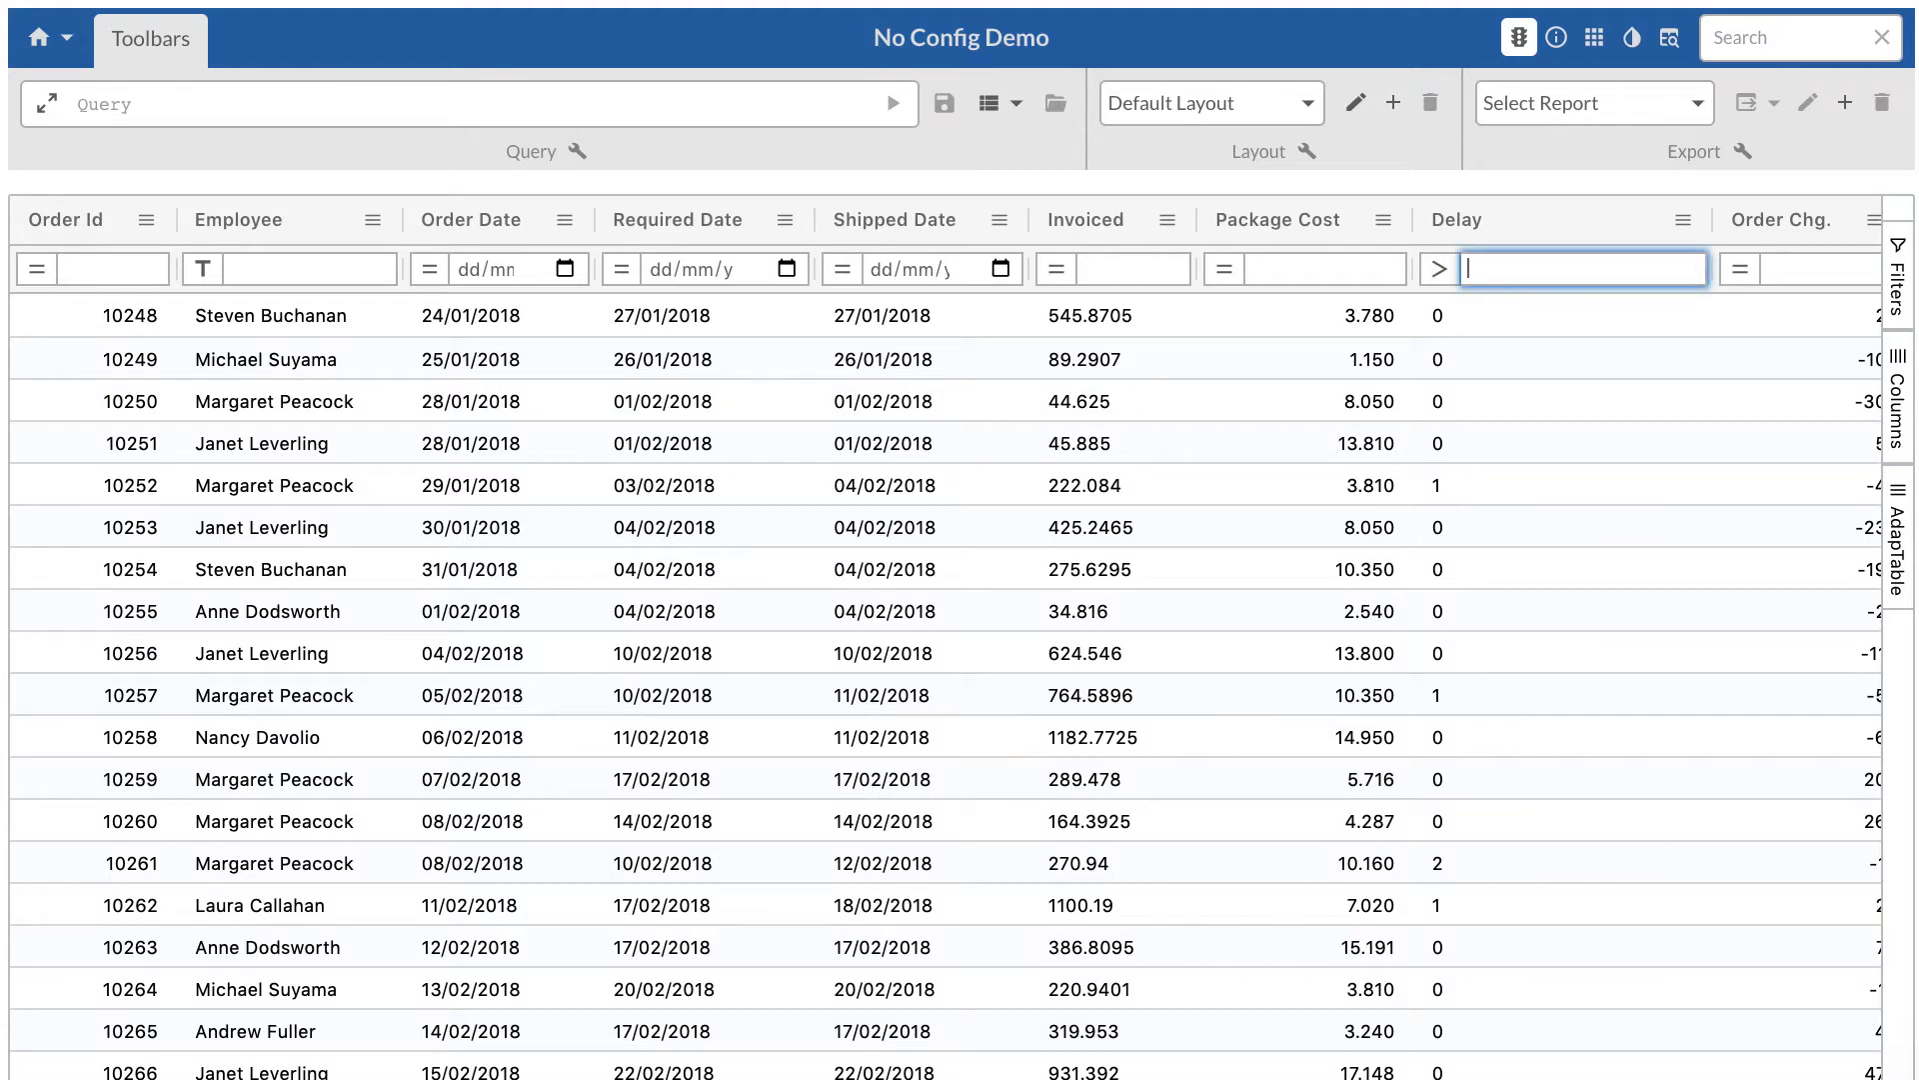
type("9")
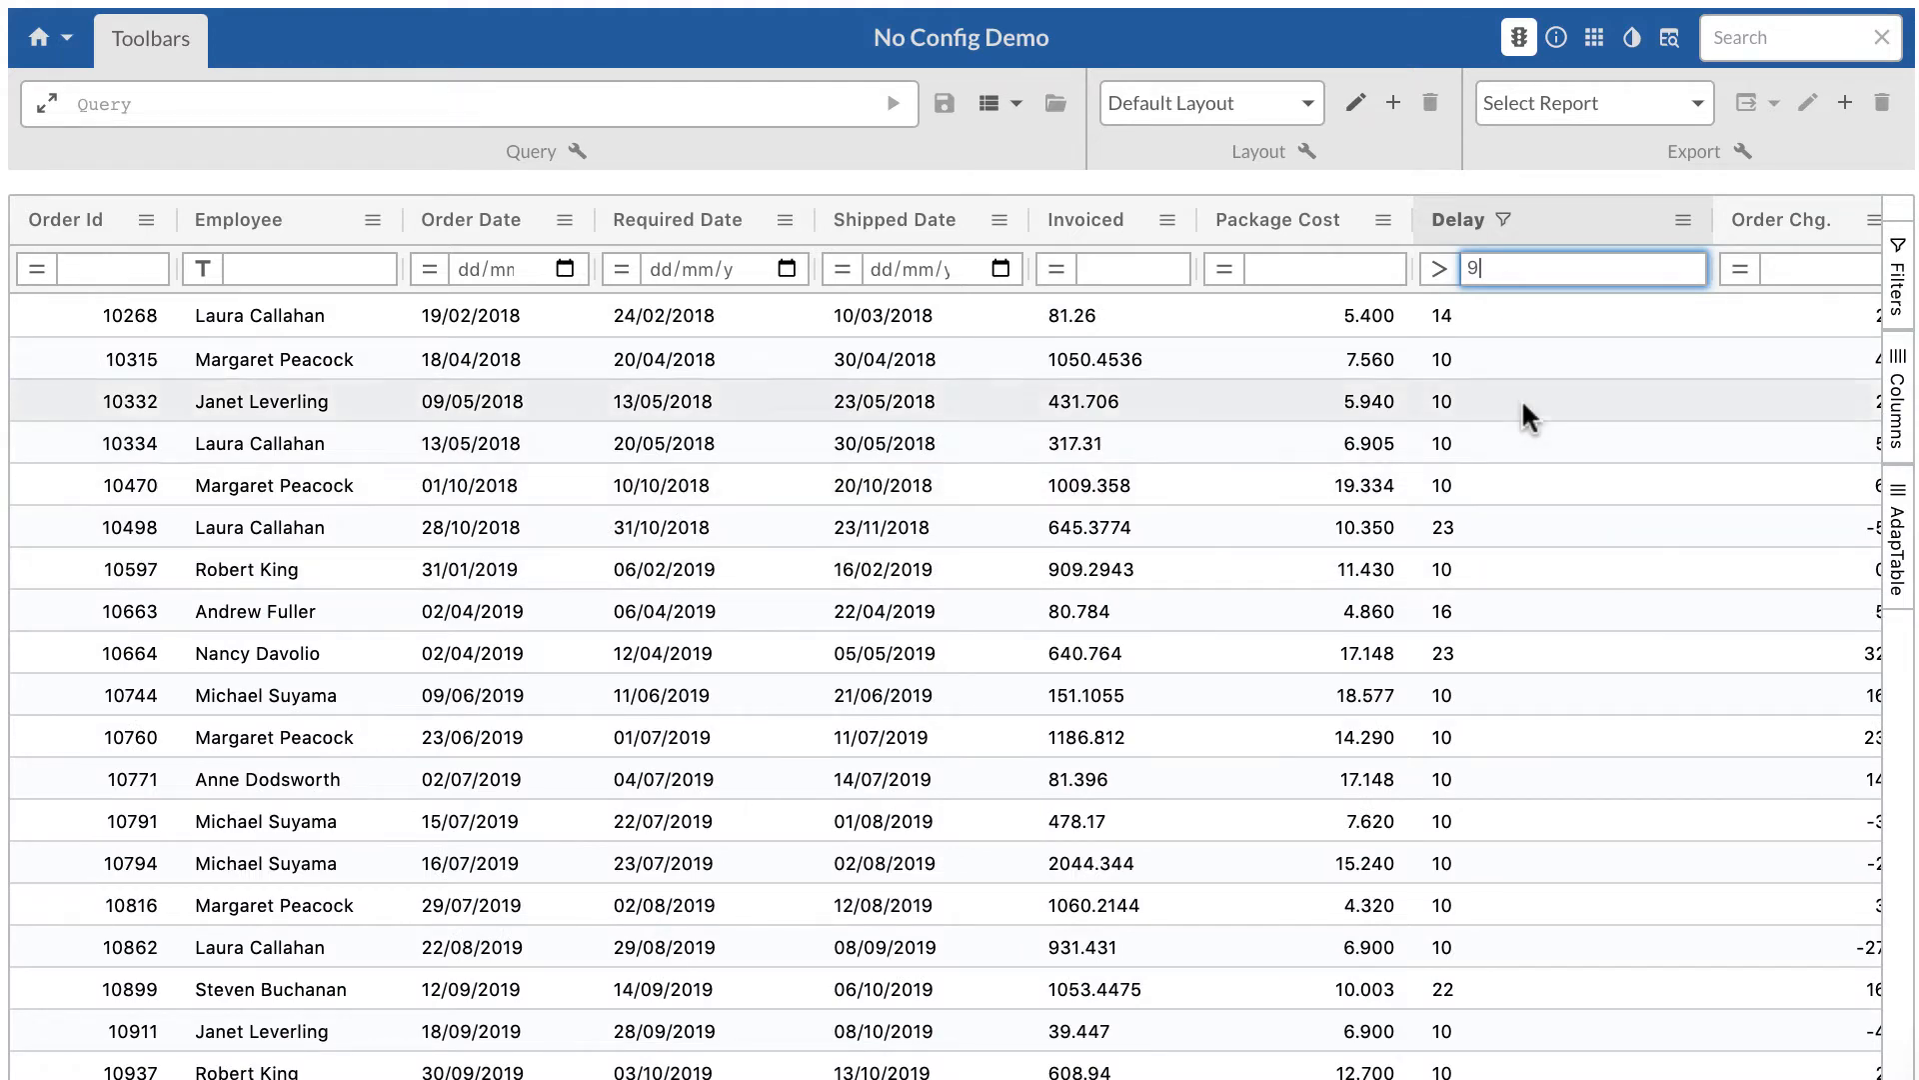
- Sort the grid by Delay in ascending order and autosize all columns
scroll(1522, 398, "down", 4)
scroll(1521, 398, "up", 3)
scroll(1521, 398, "up", 1)
left_click(1639, 222)
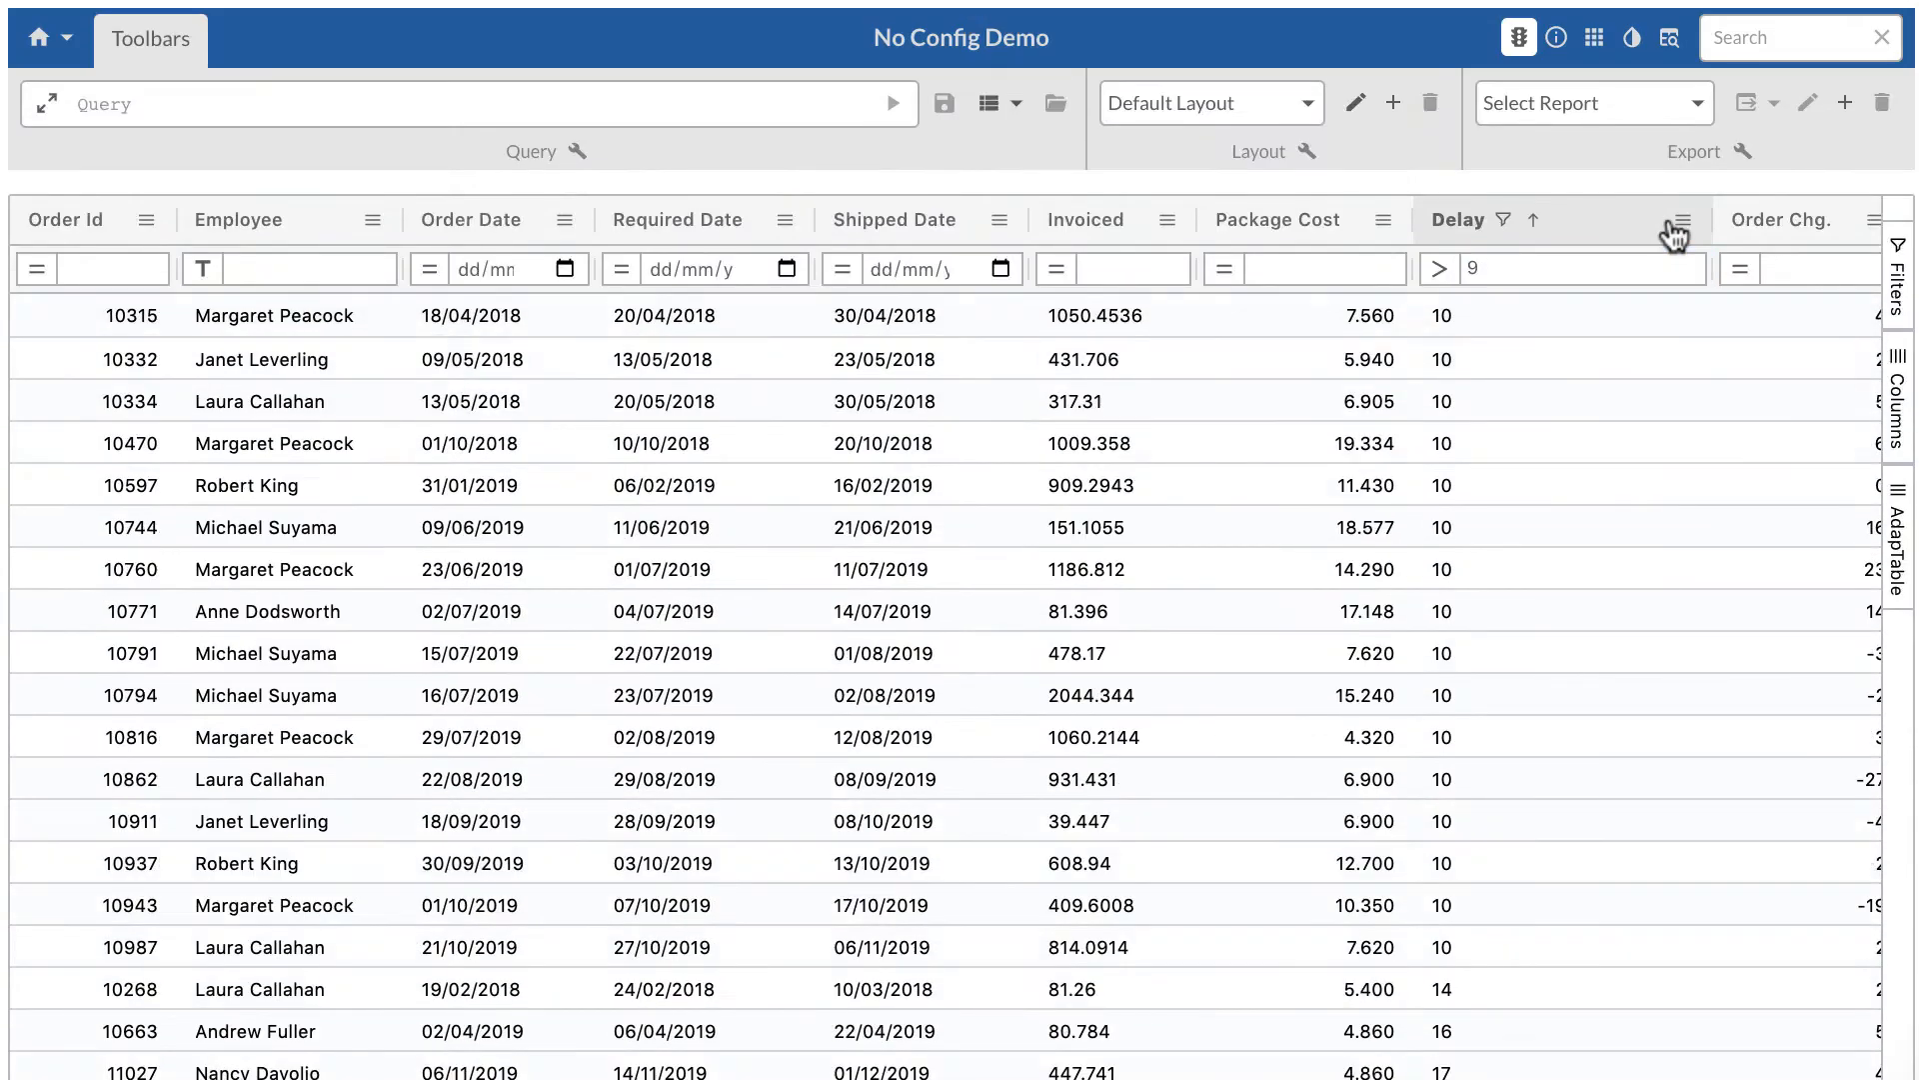
left_click(1685, 226)
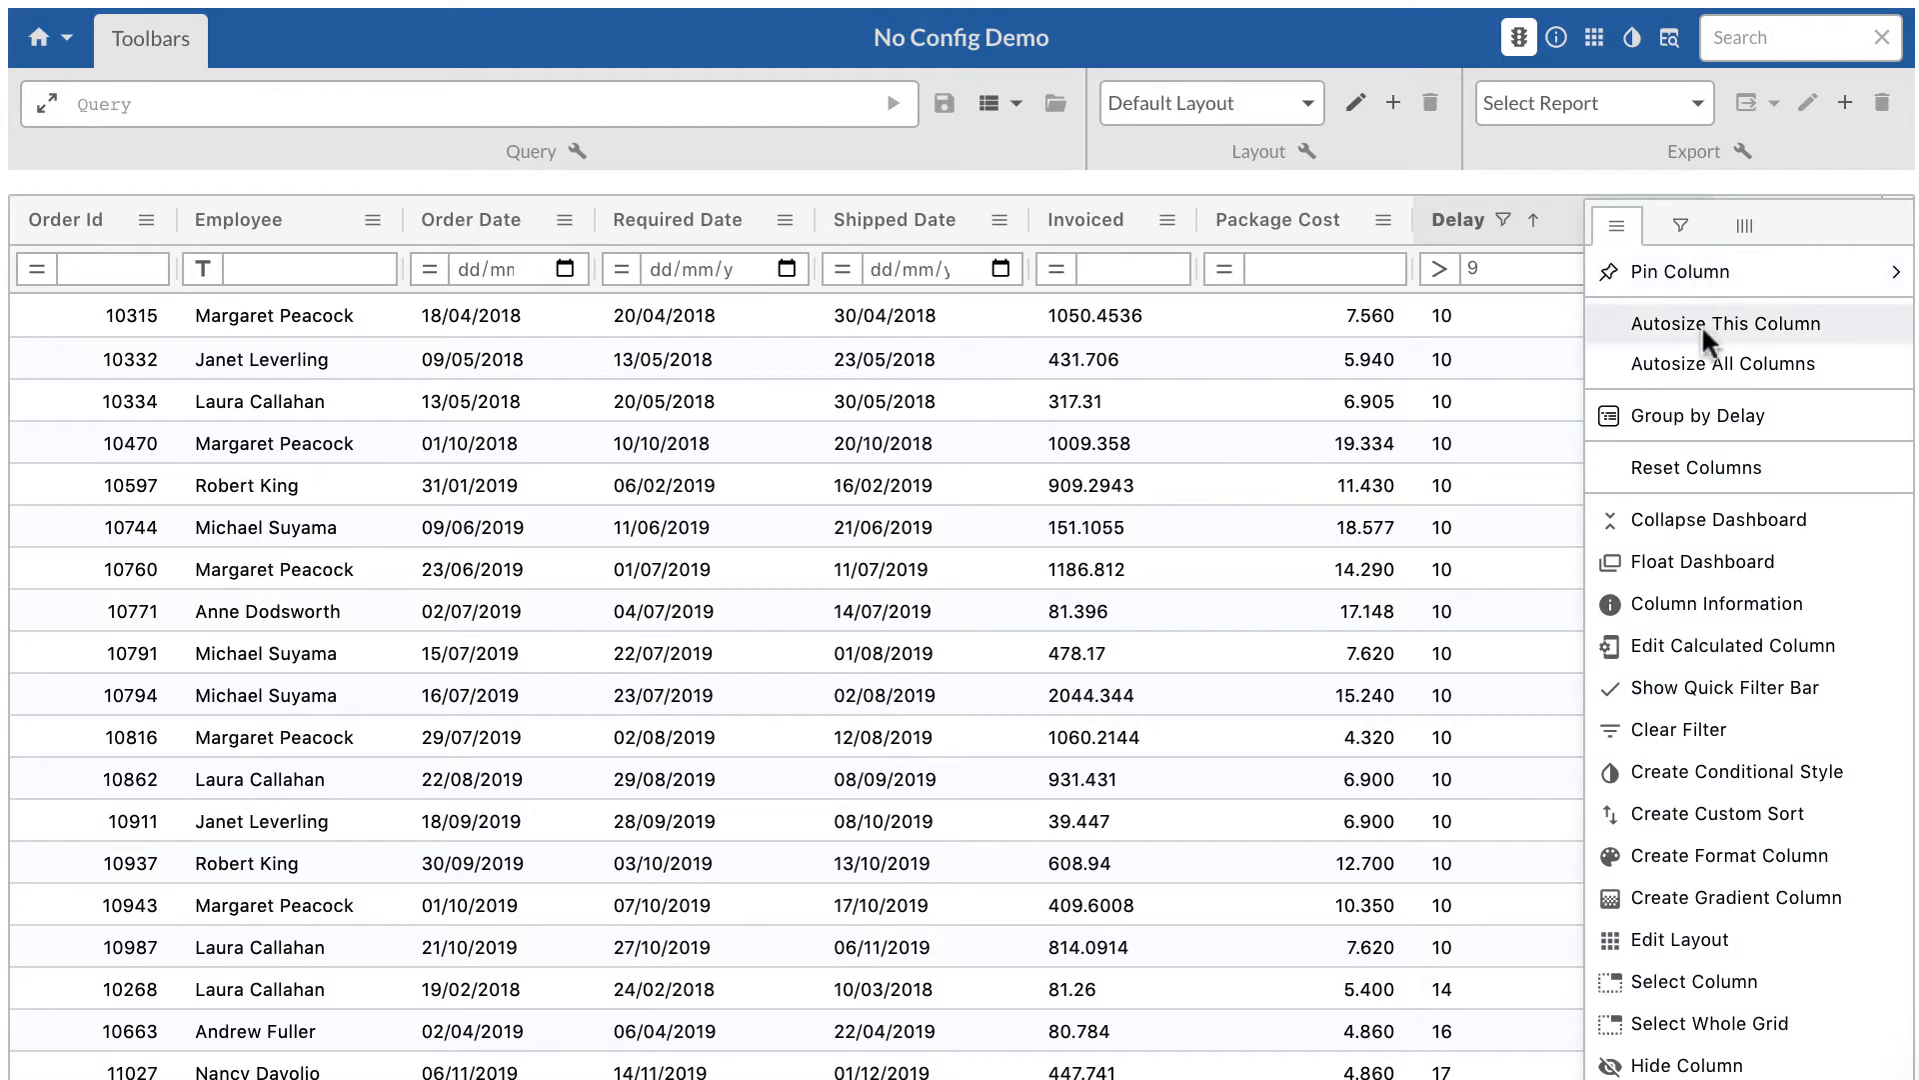
left_click(1701, 360)
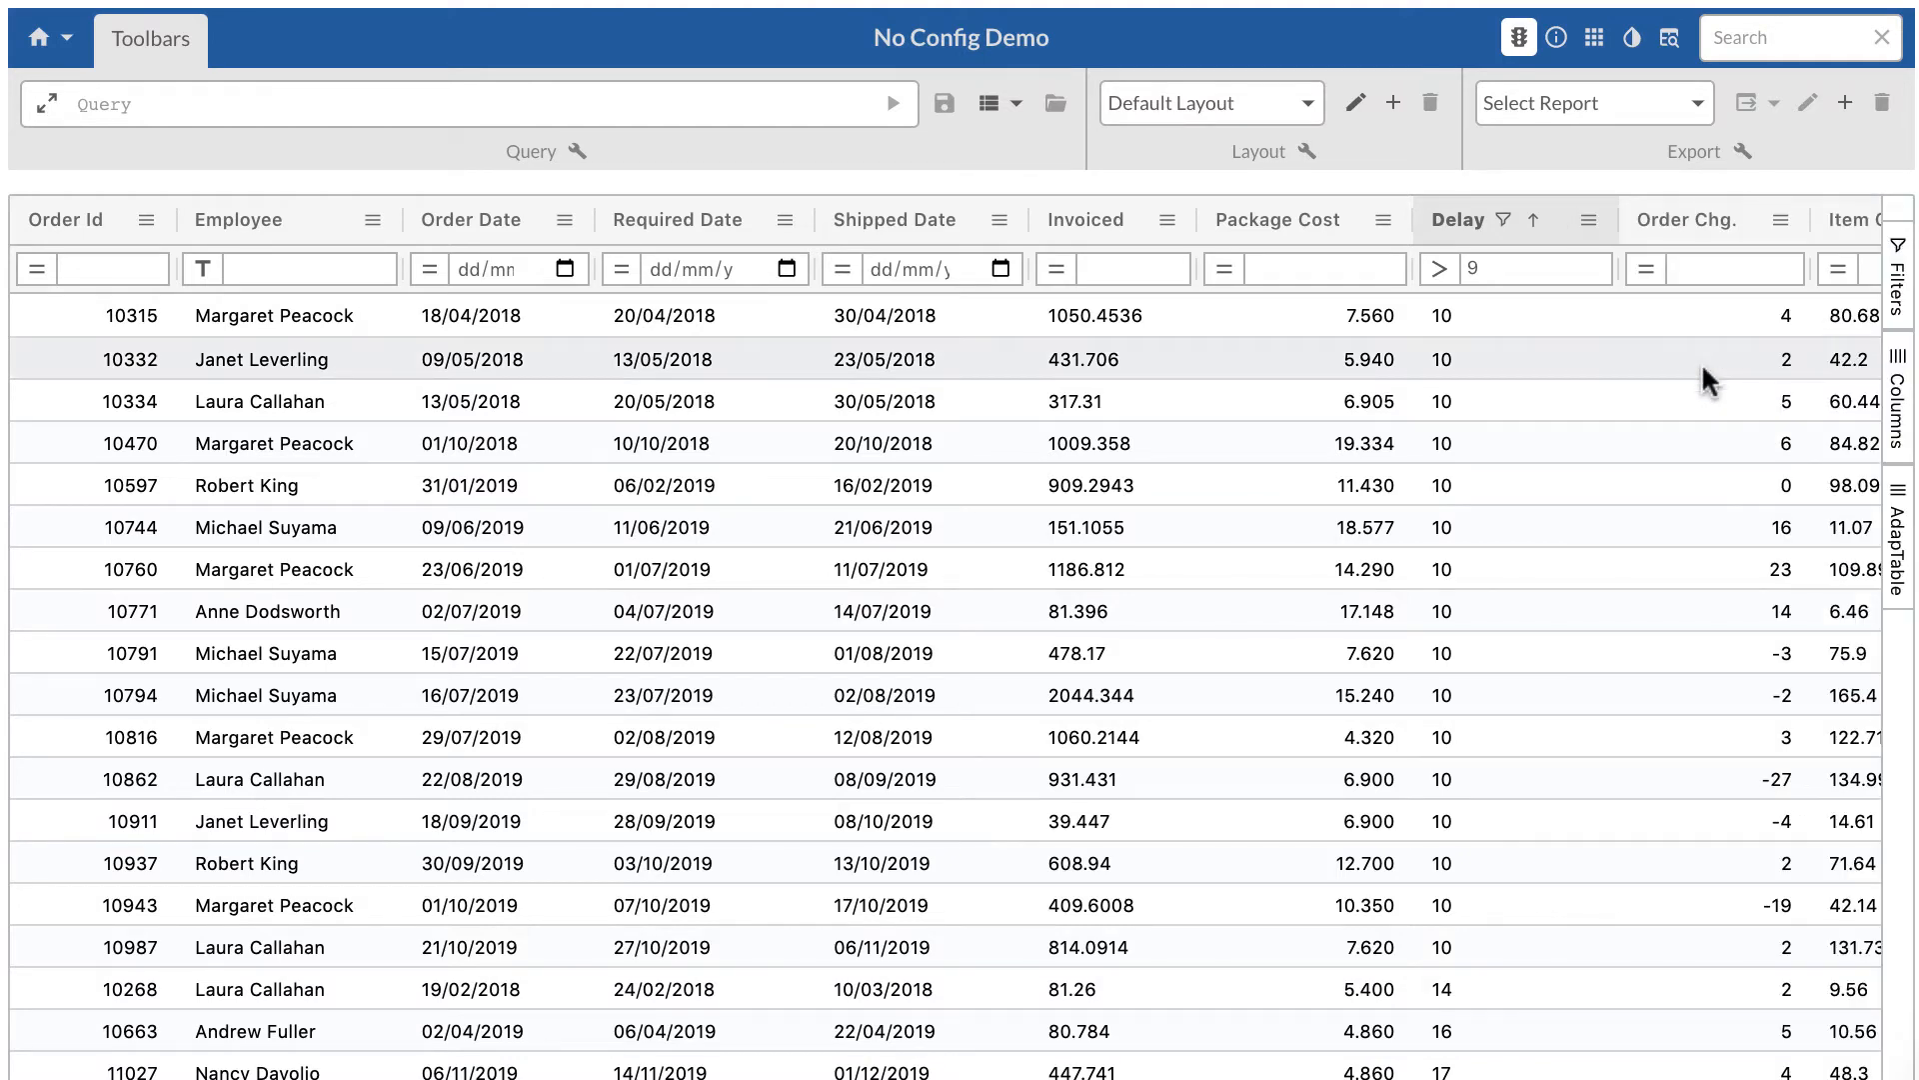
- Clear the filter on the Delay column
left_click(1645, 267)
left_click(1440, 268)
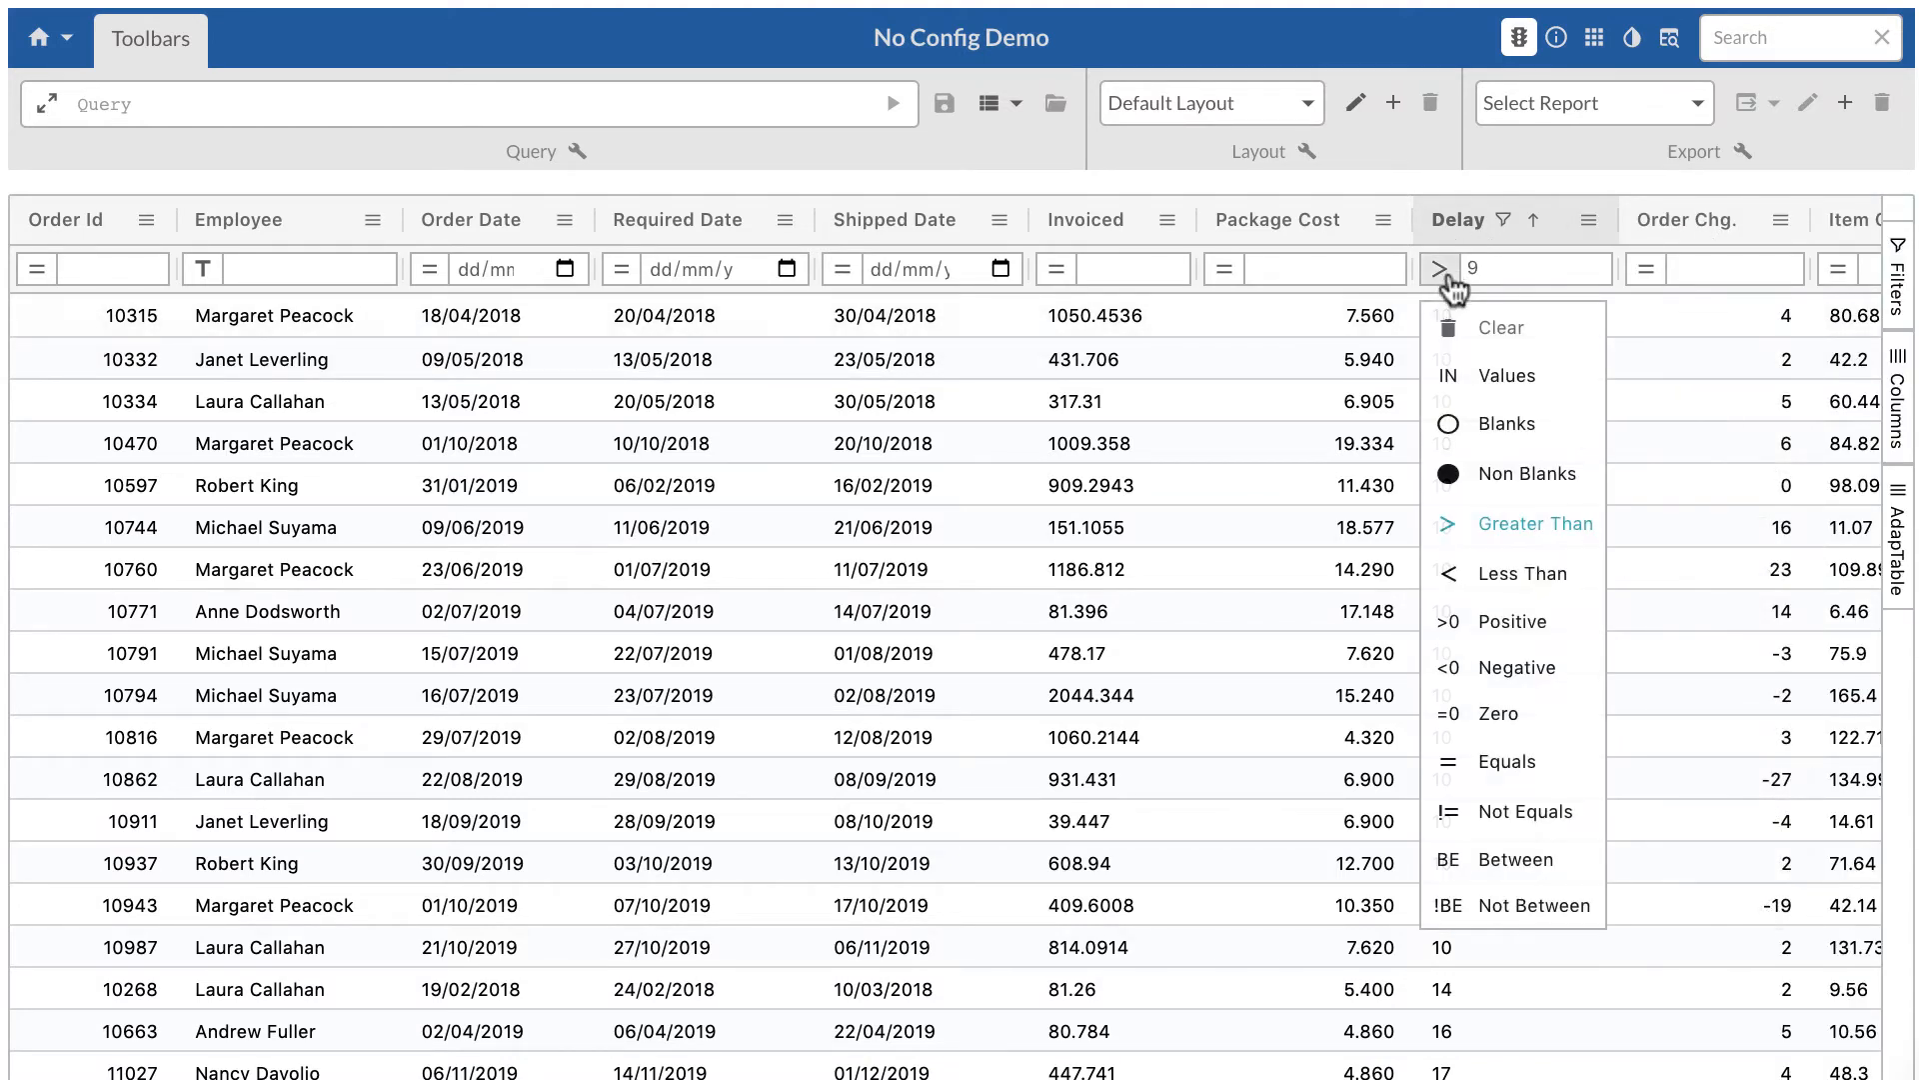
left_click(1448, 326)
left_click(1119, 566)
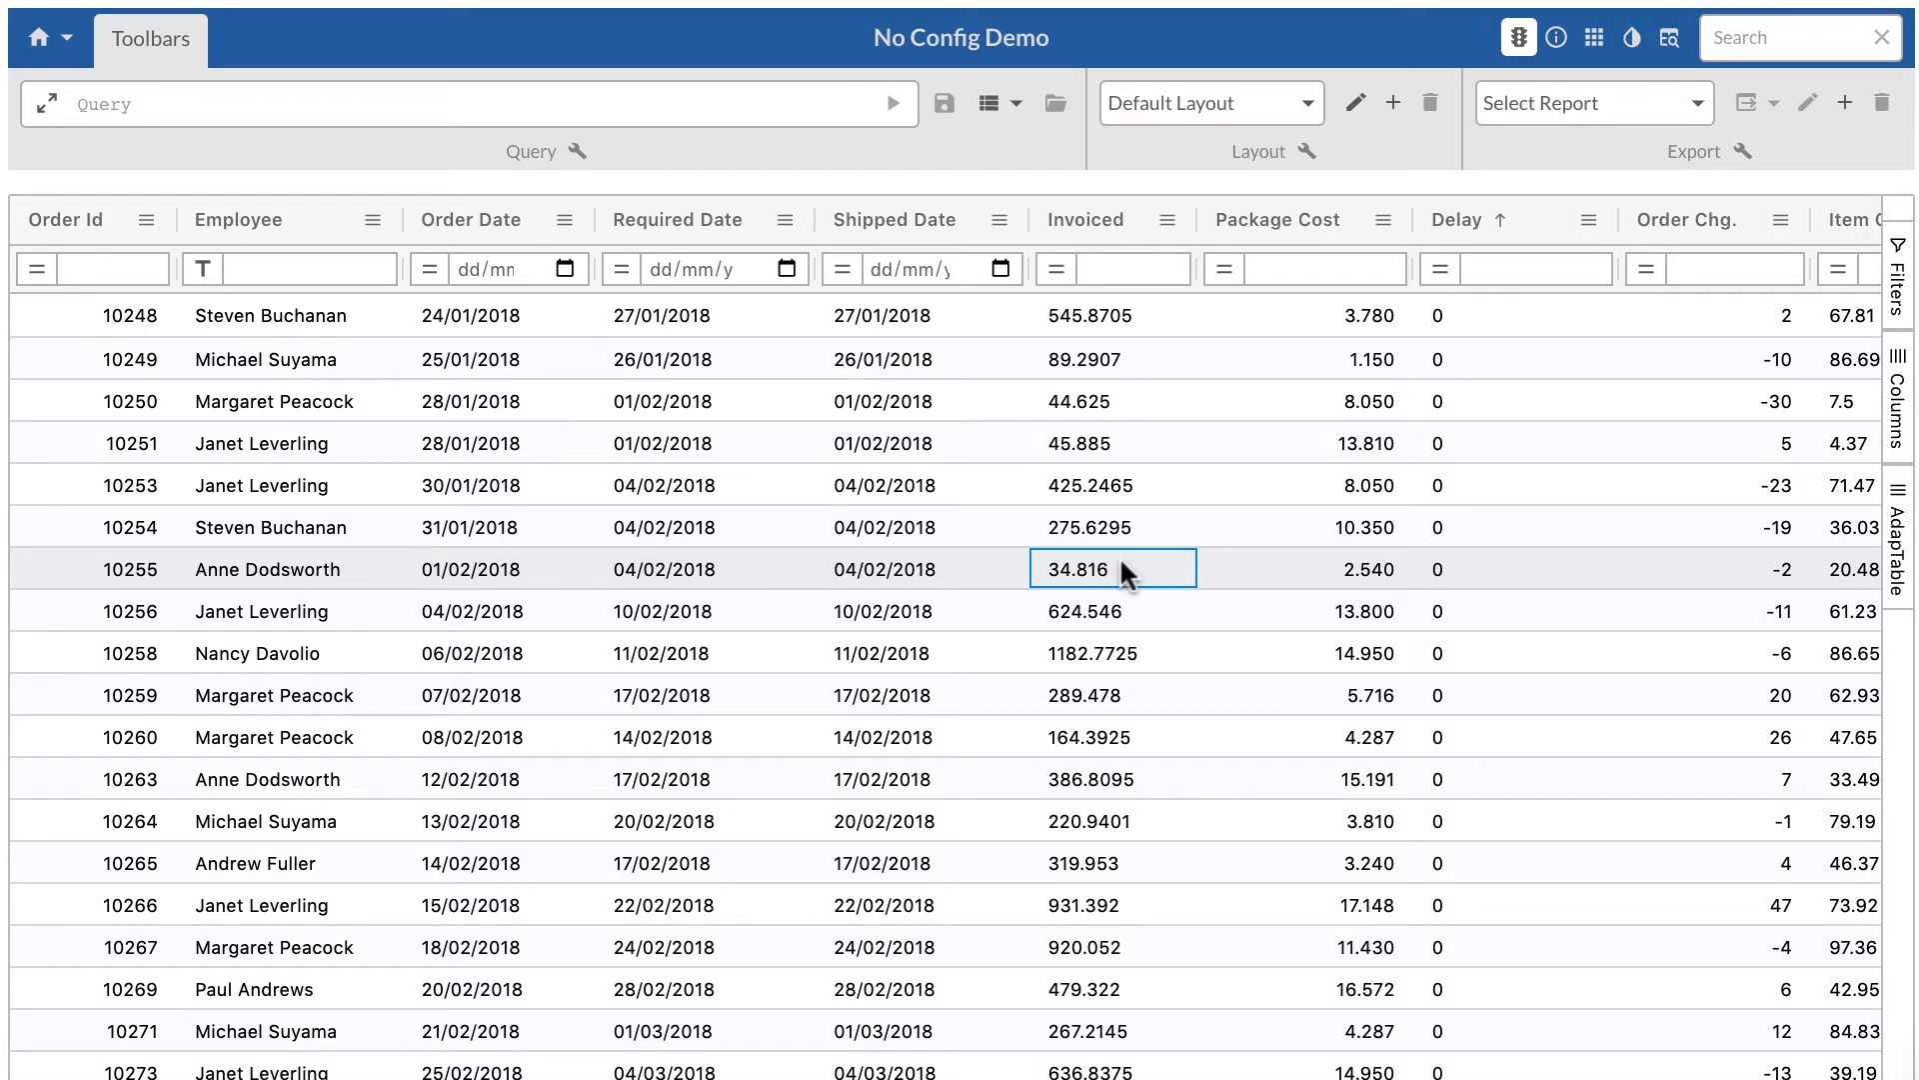
- Start a query expression in the expanded editor using the DIFF_DAYS function with TODAY() as its first argument
left_click(515, 98)
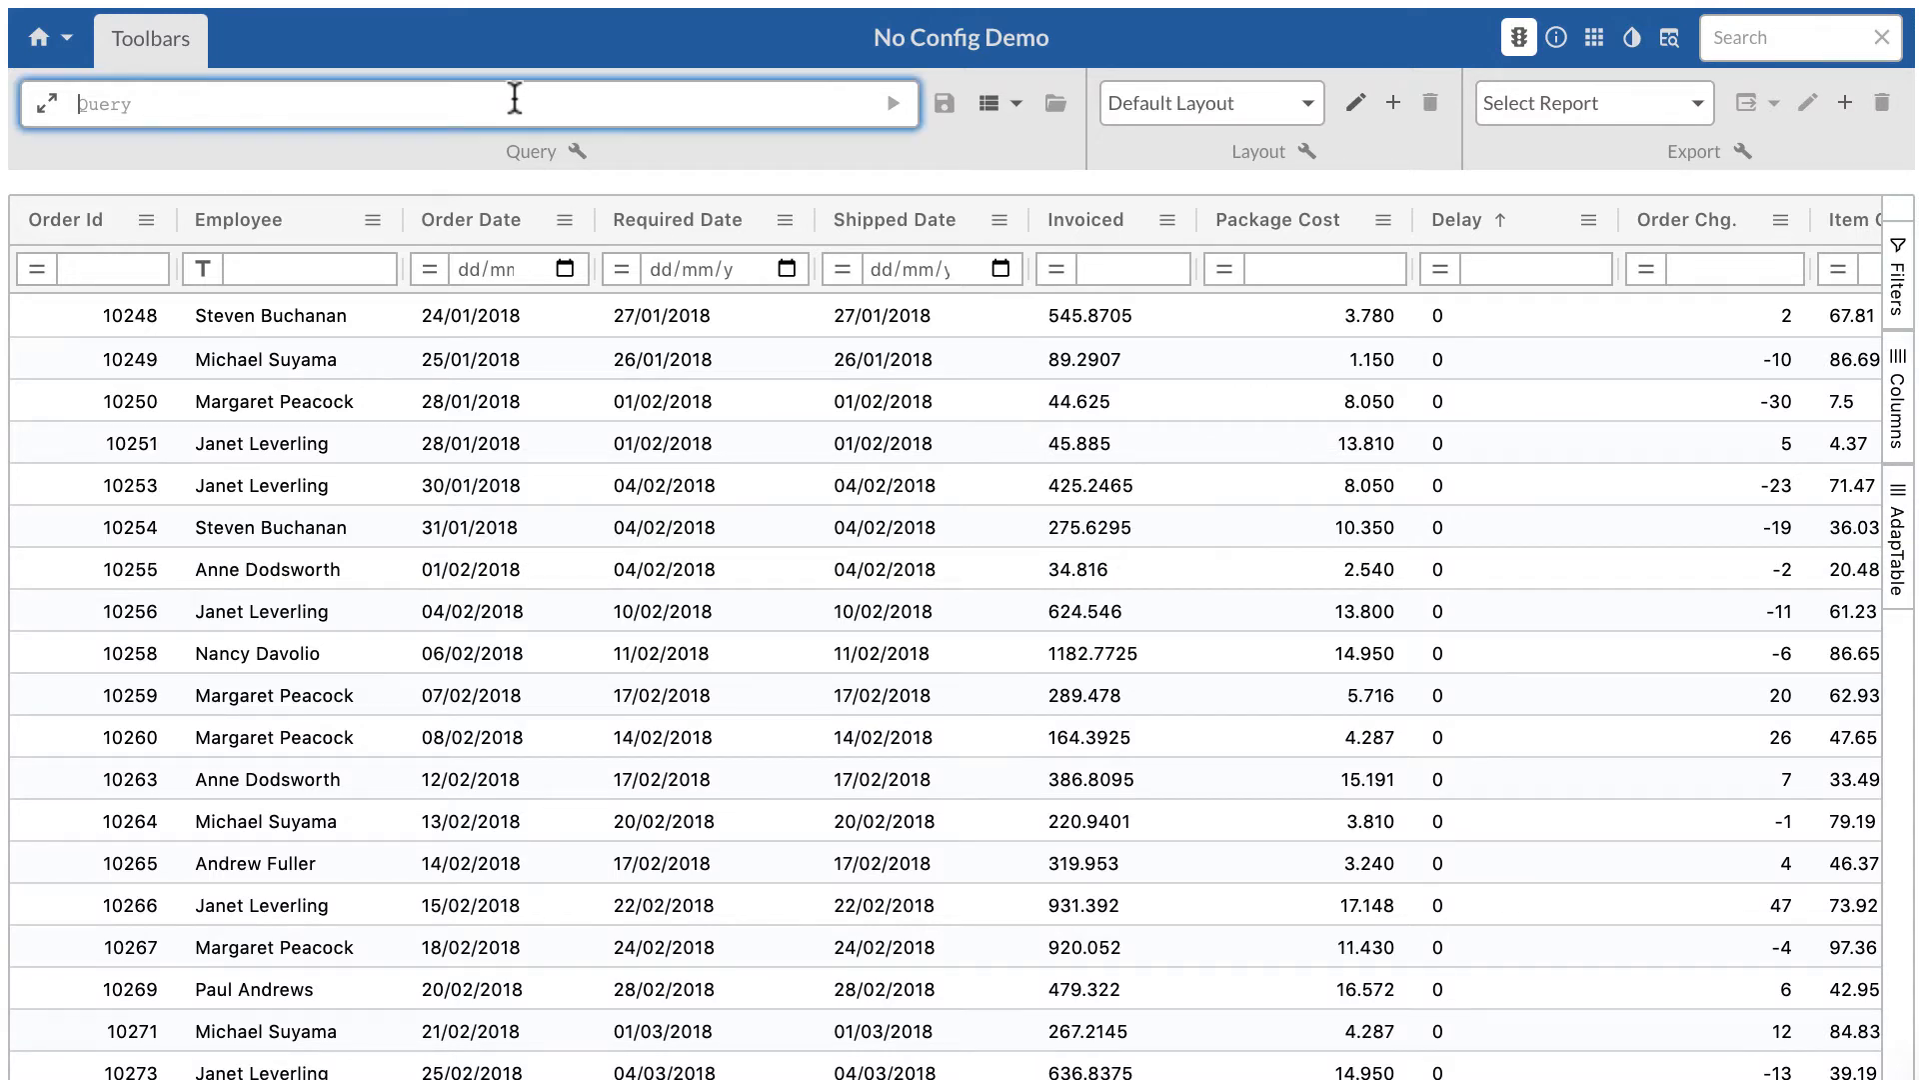
left_click(50, 110)
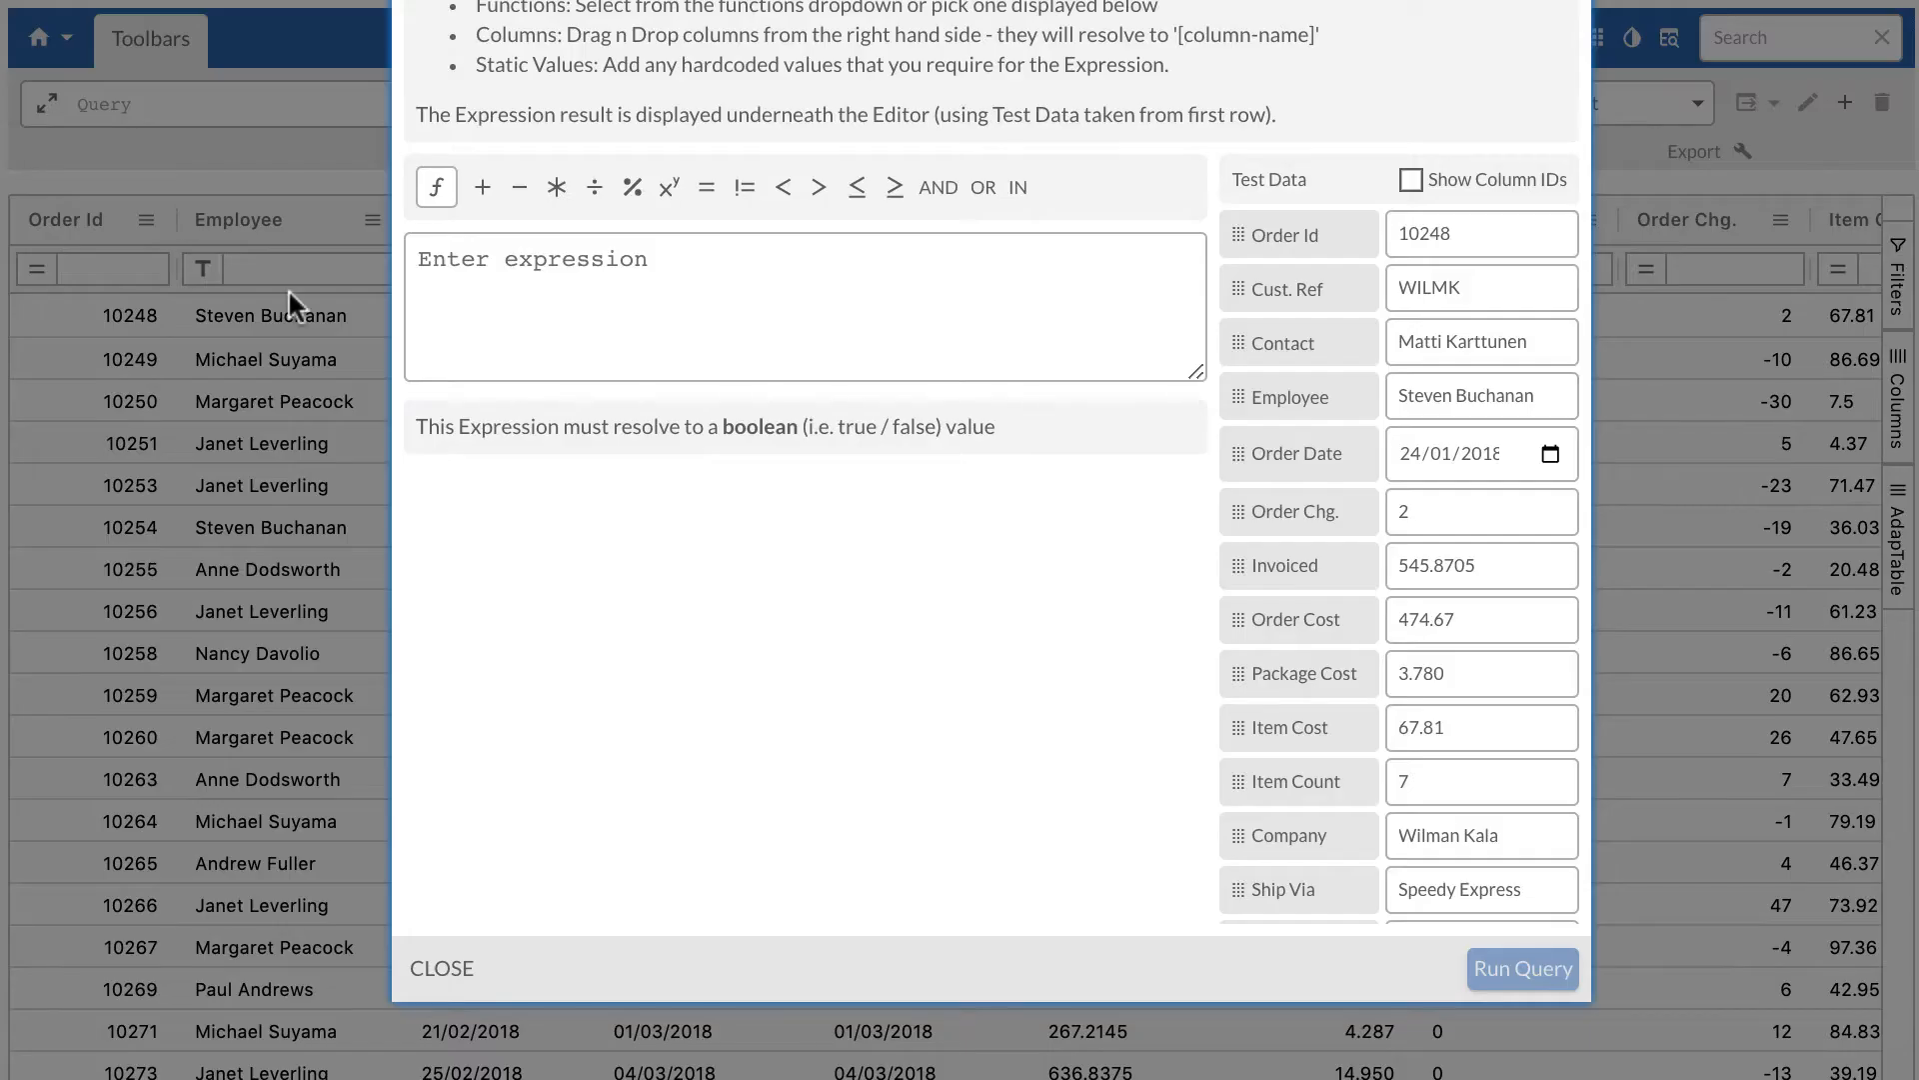
left_click(437, 190)
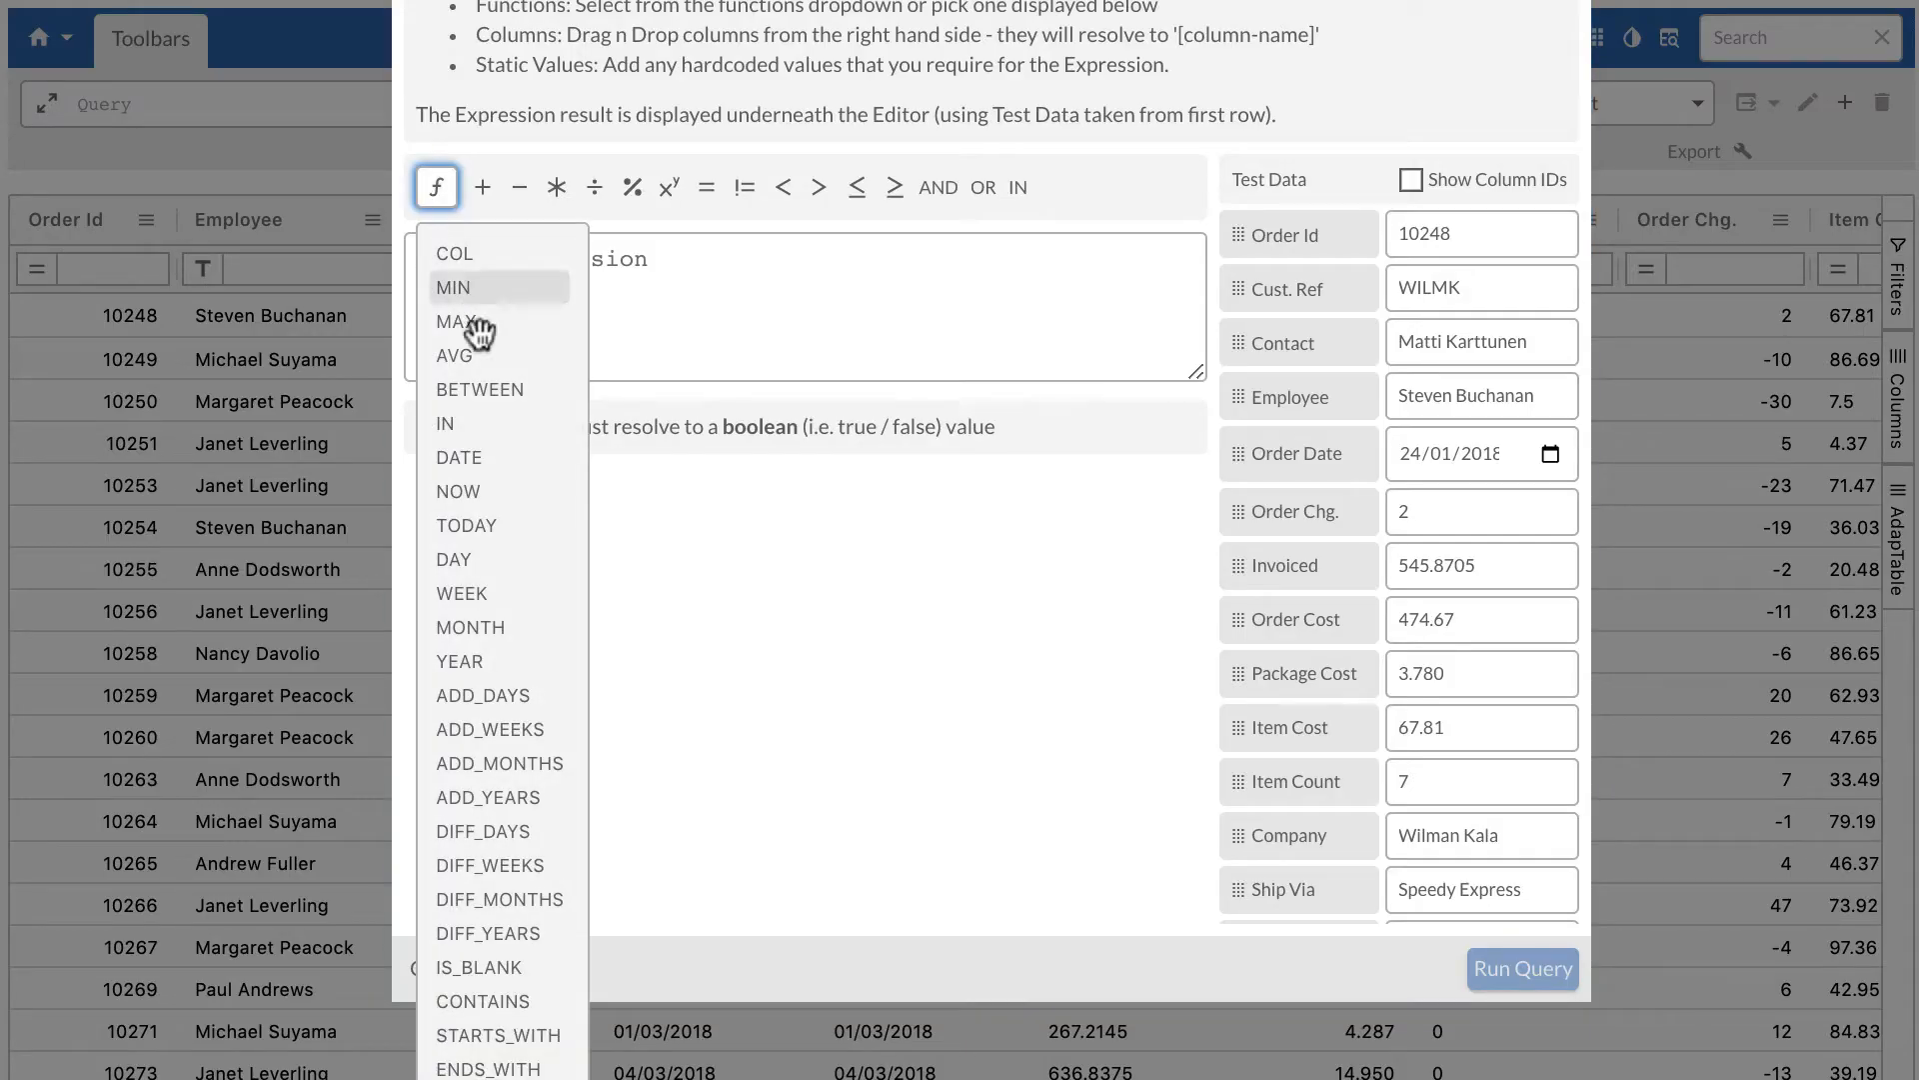
left_click(508, 832)
left_click(563, 262)
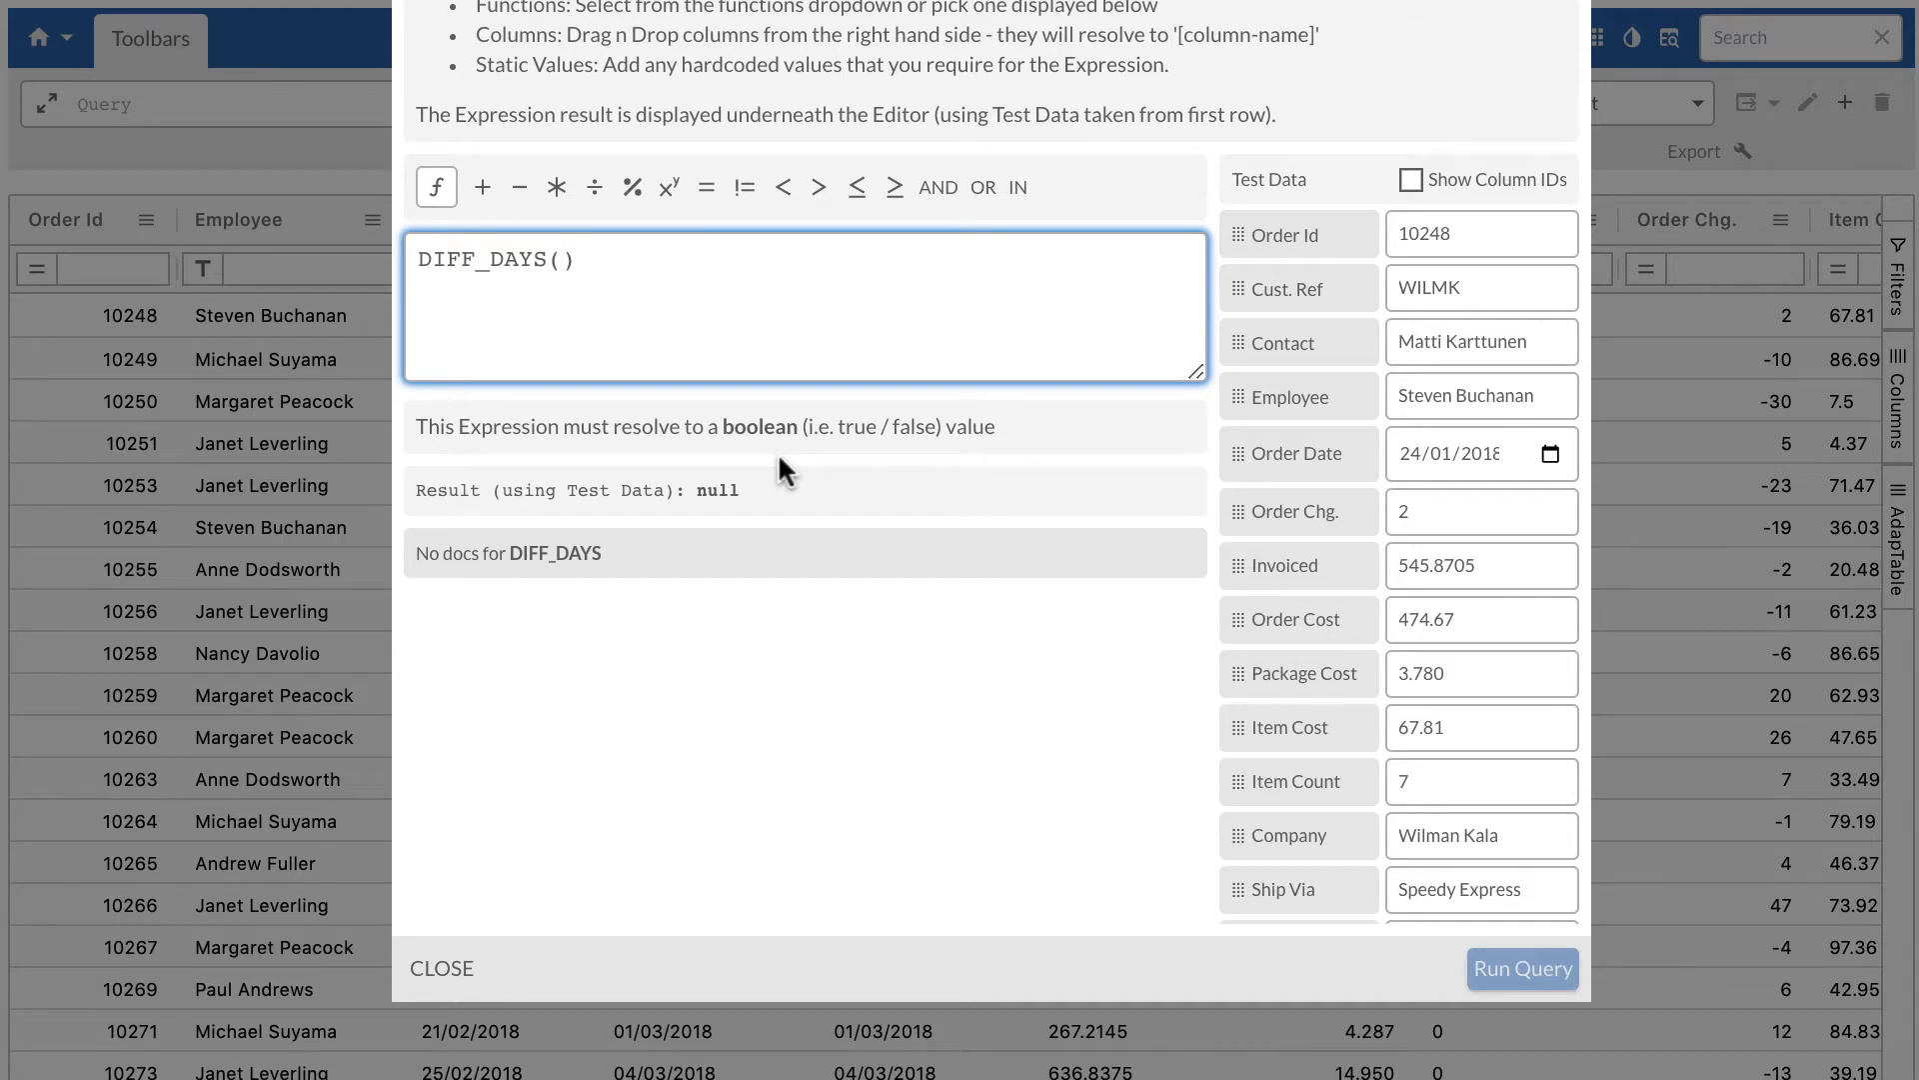
type("T")
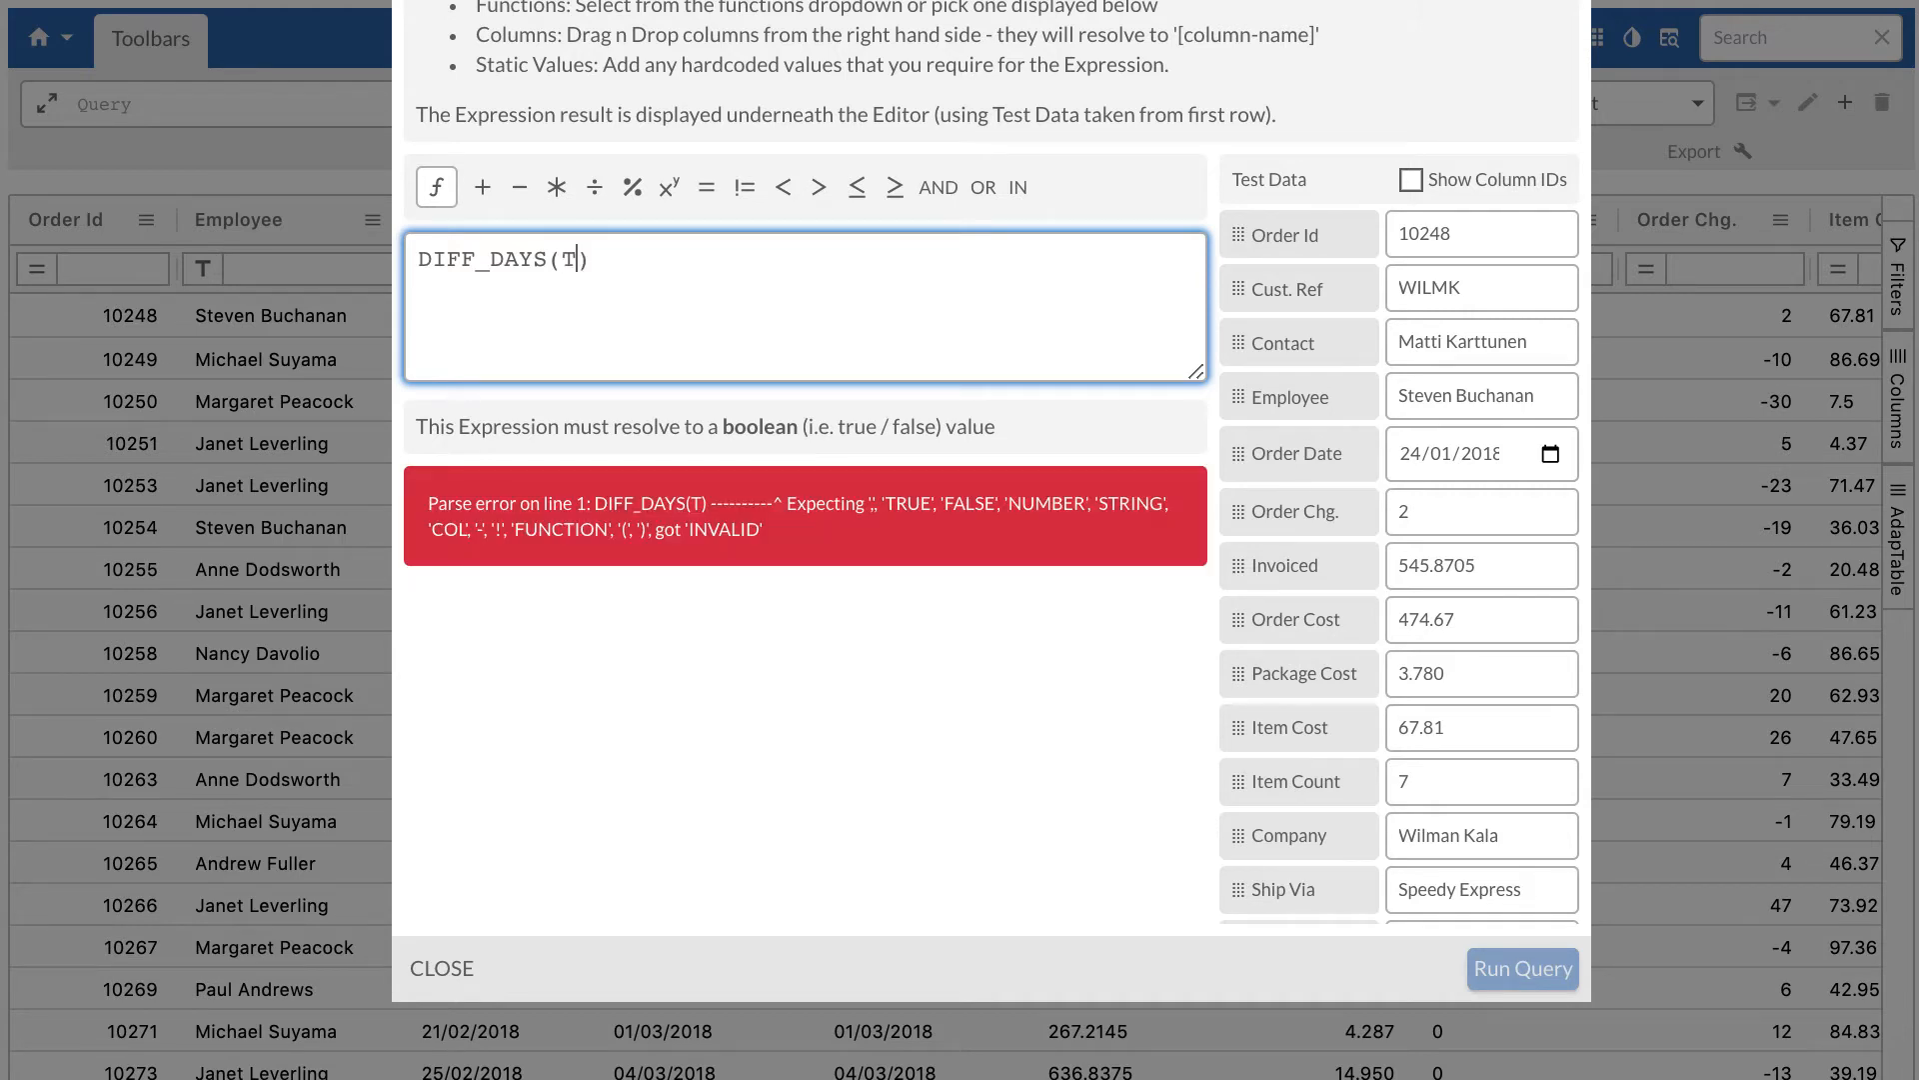
type("ODAY()")
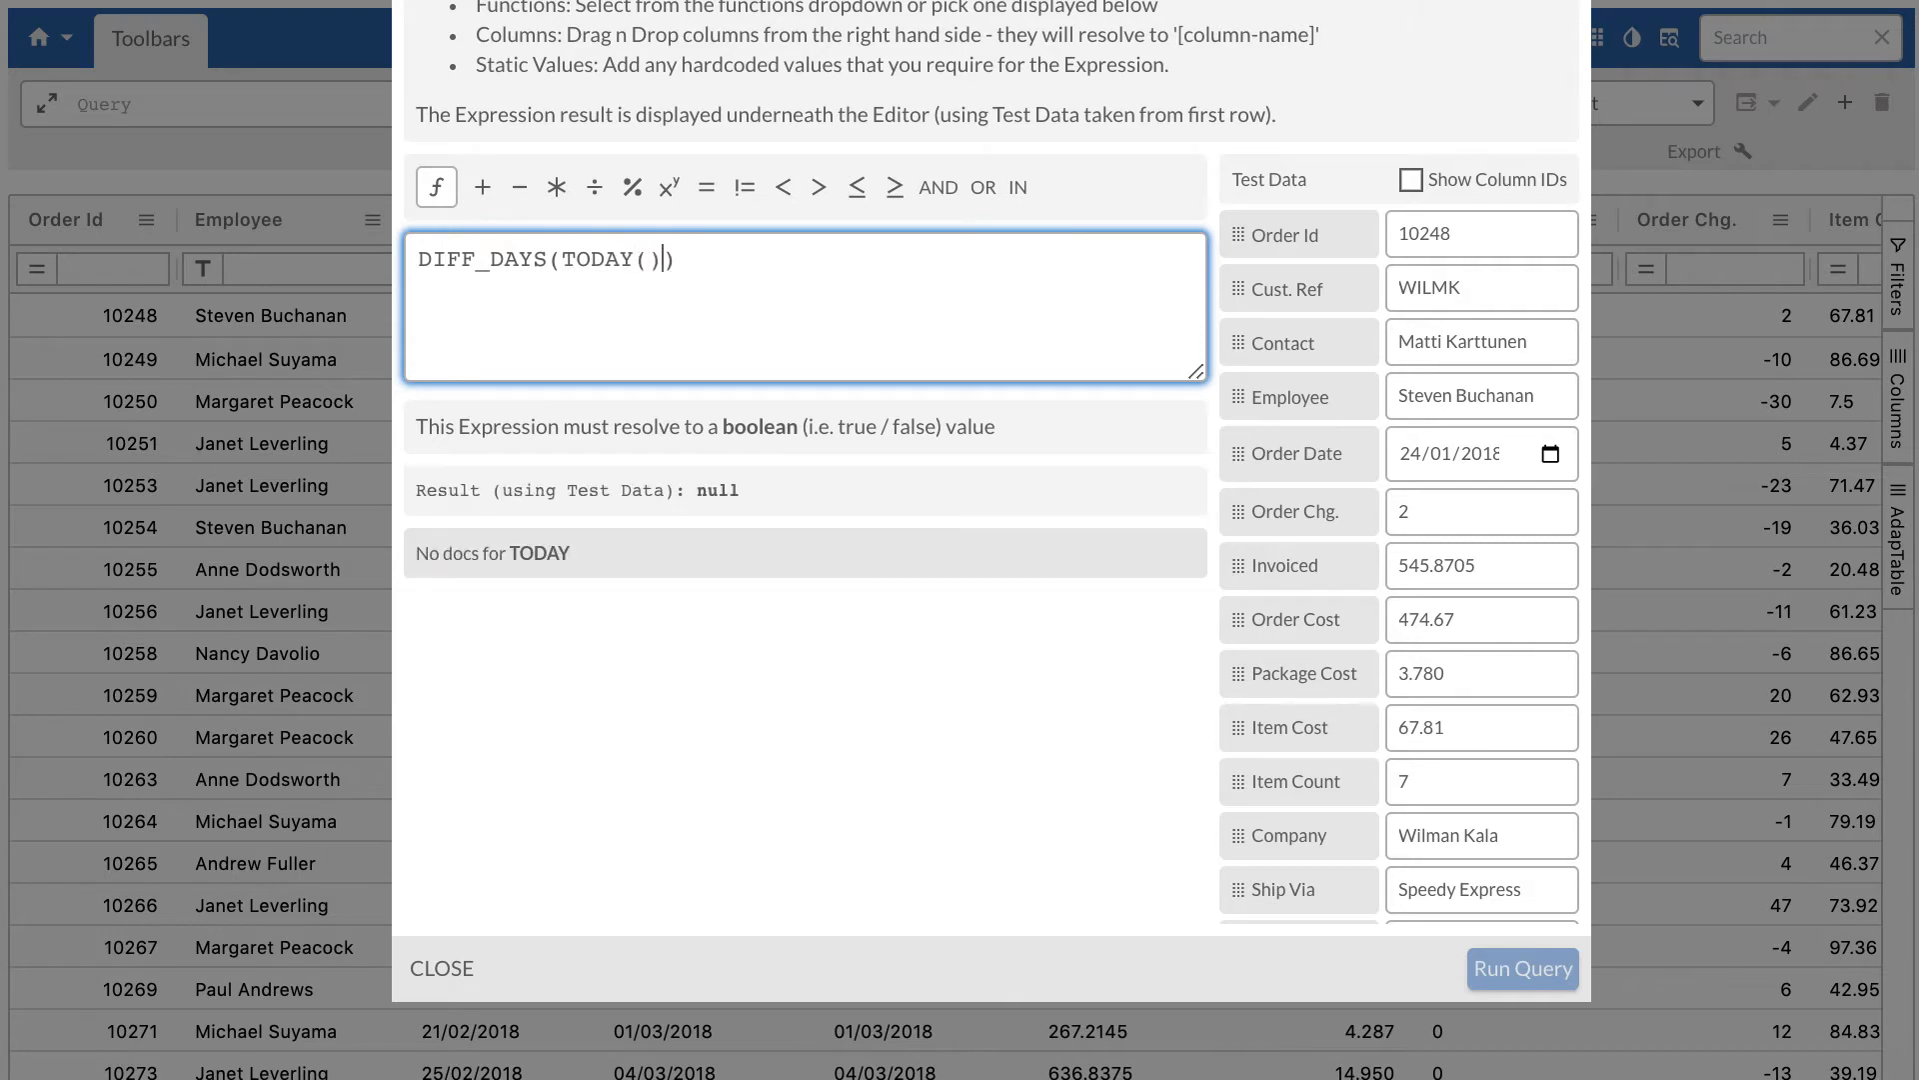
type(",")
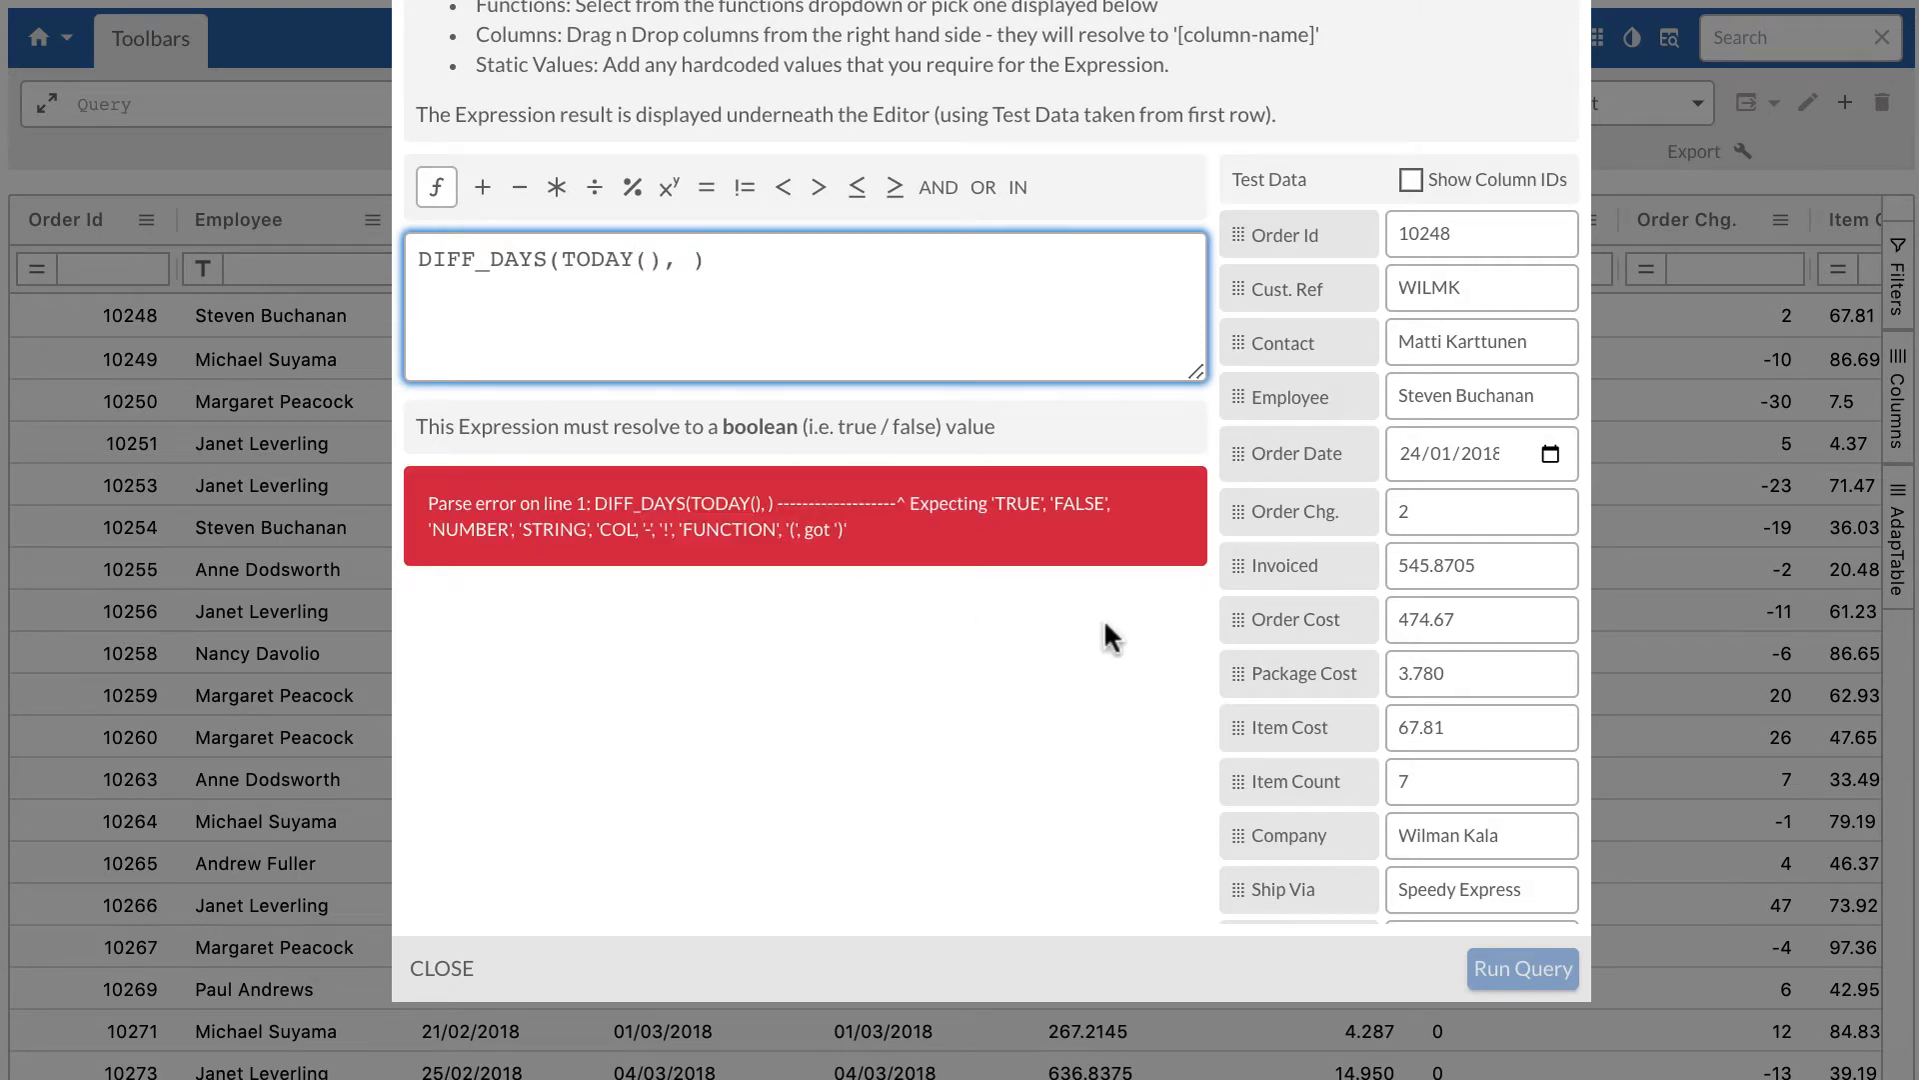
- Complete the expression as DIFF_DAYS(TODAY(), [ShippedDate] ) < 40 using the Shipped Date column, and run the query
scroll(1259, 760, "down", 3)
left_click(1232, 907)
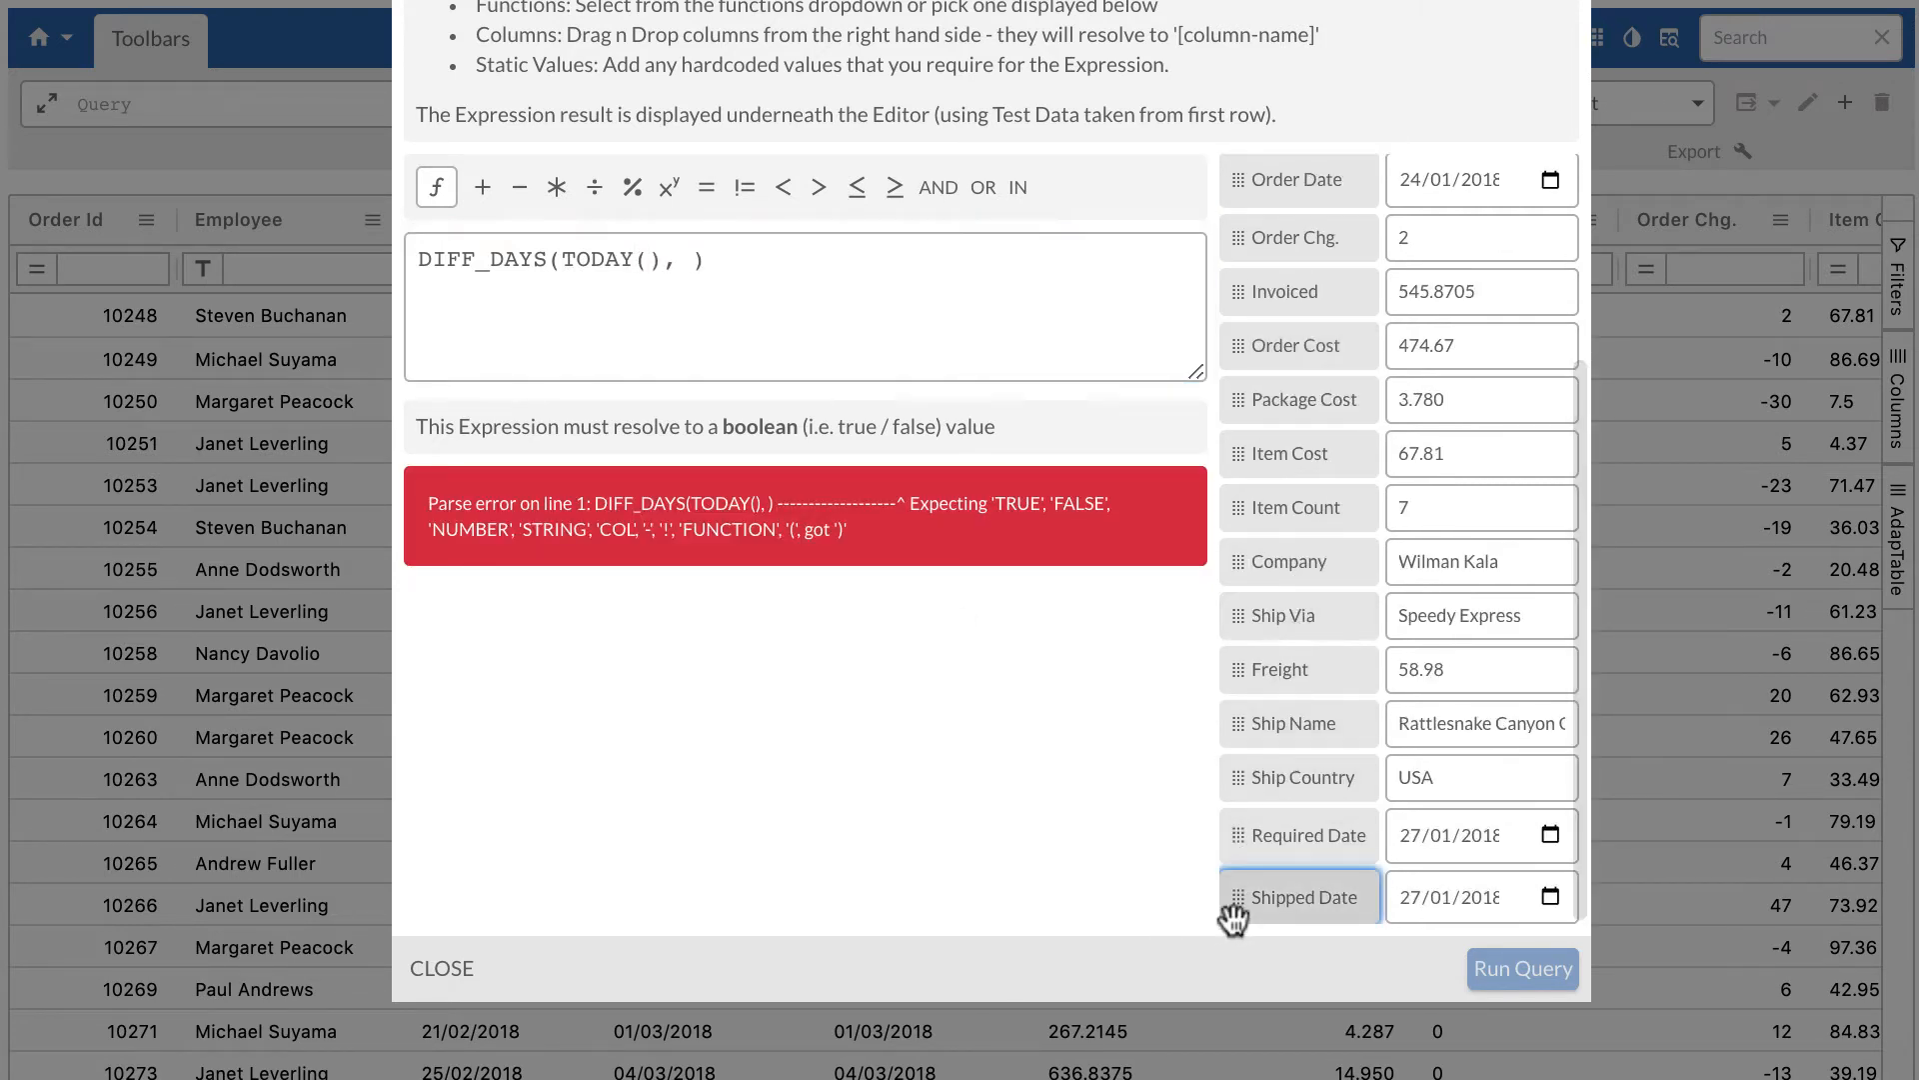
left_click_drag(990, 667, 690, 259)
left_click(955, 265)
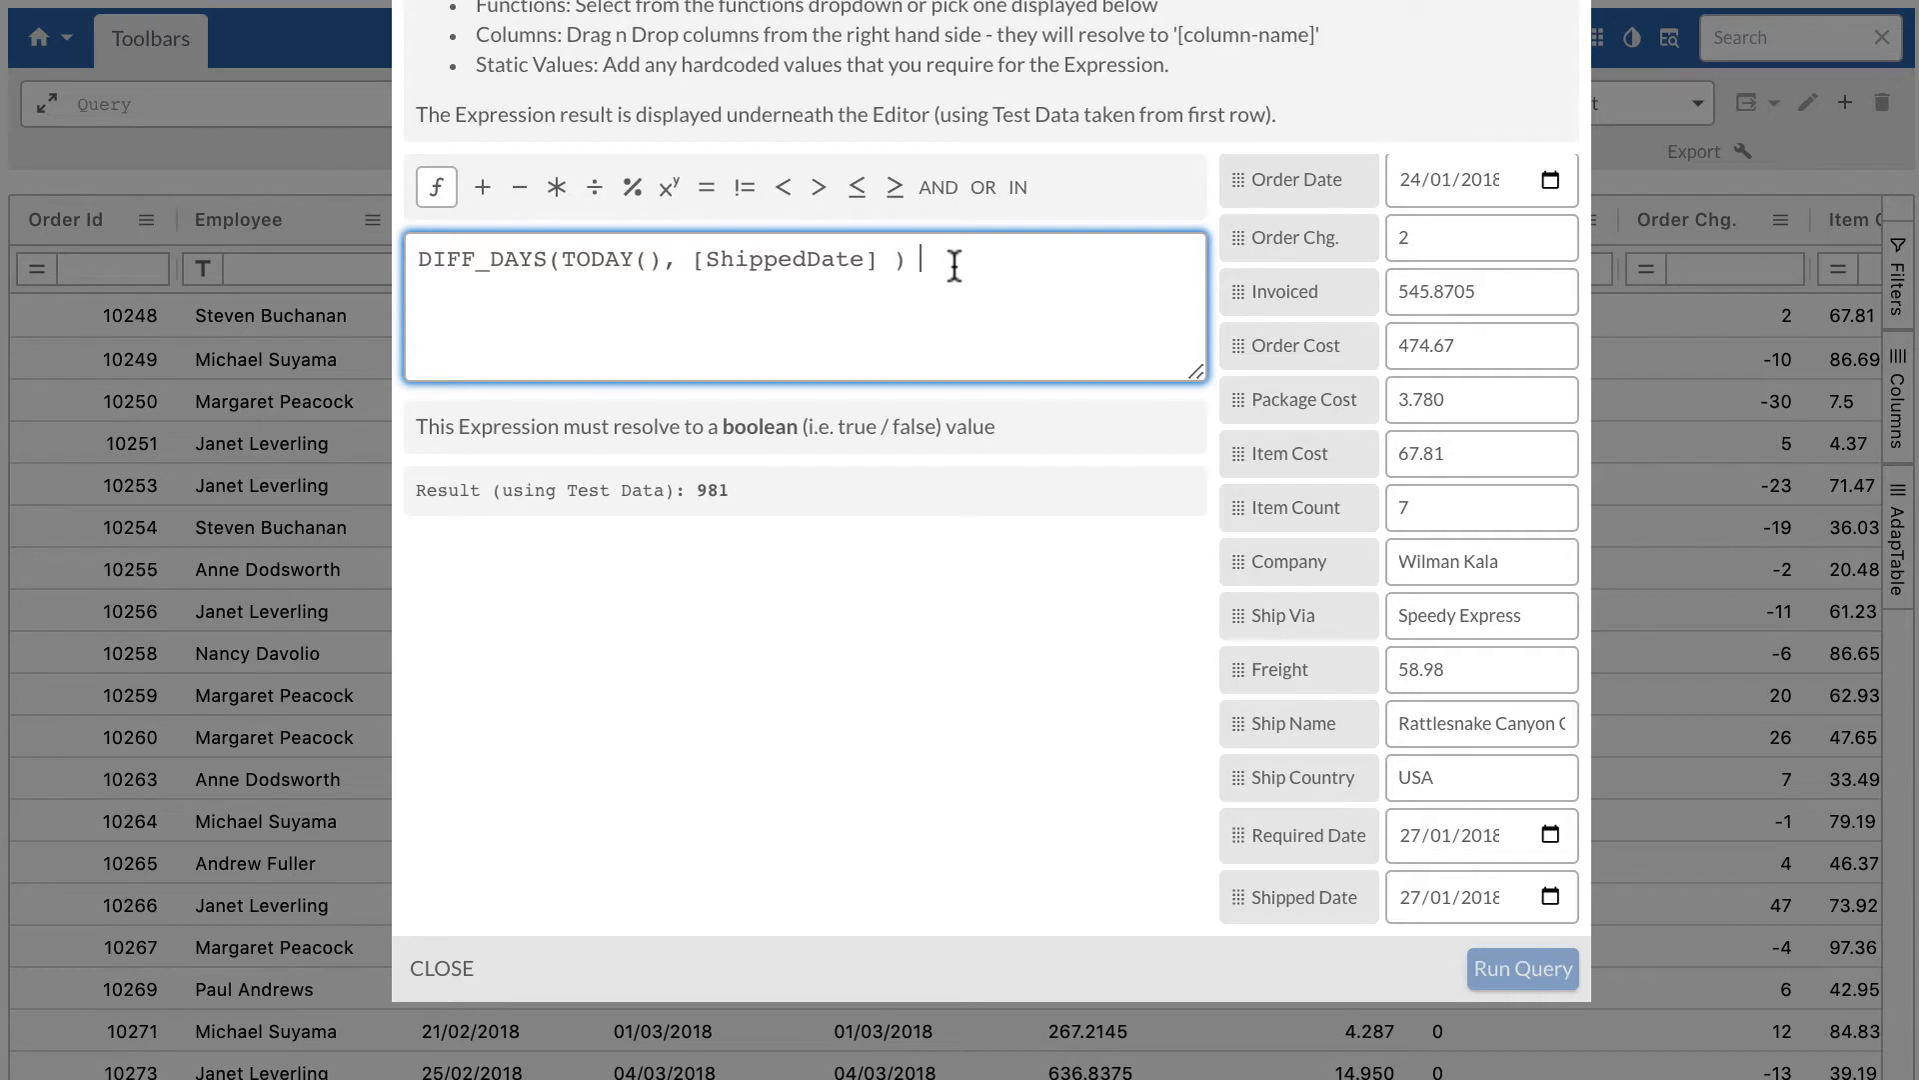
type("< 40")
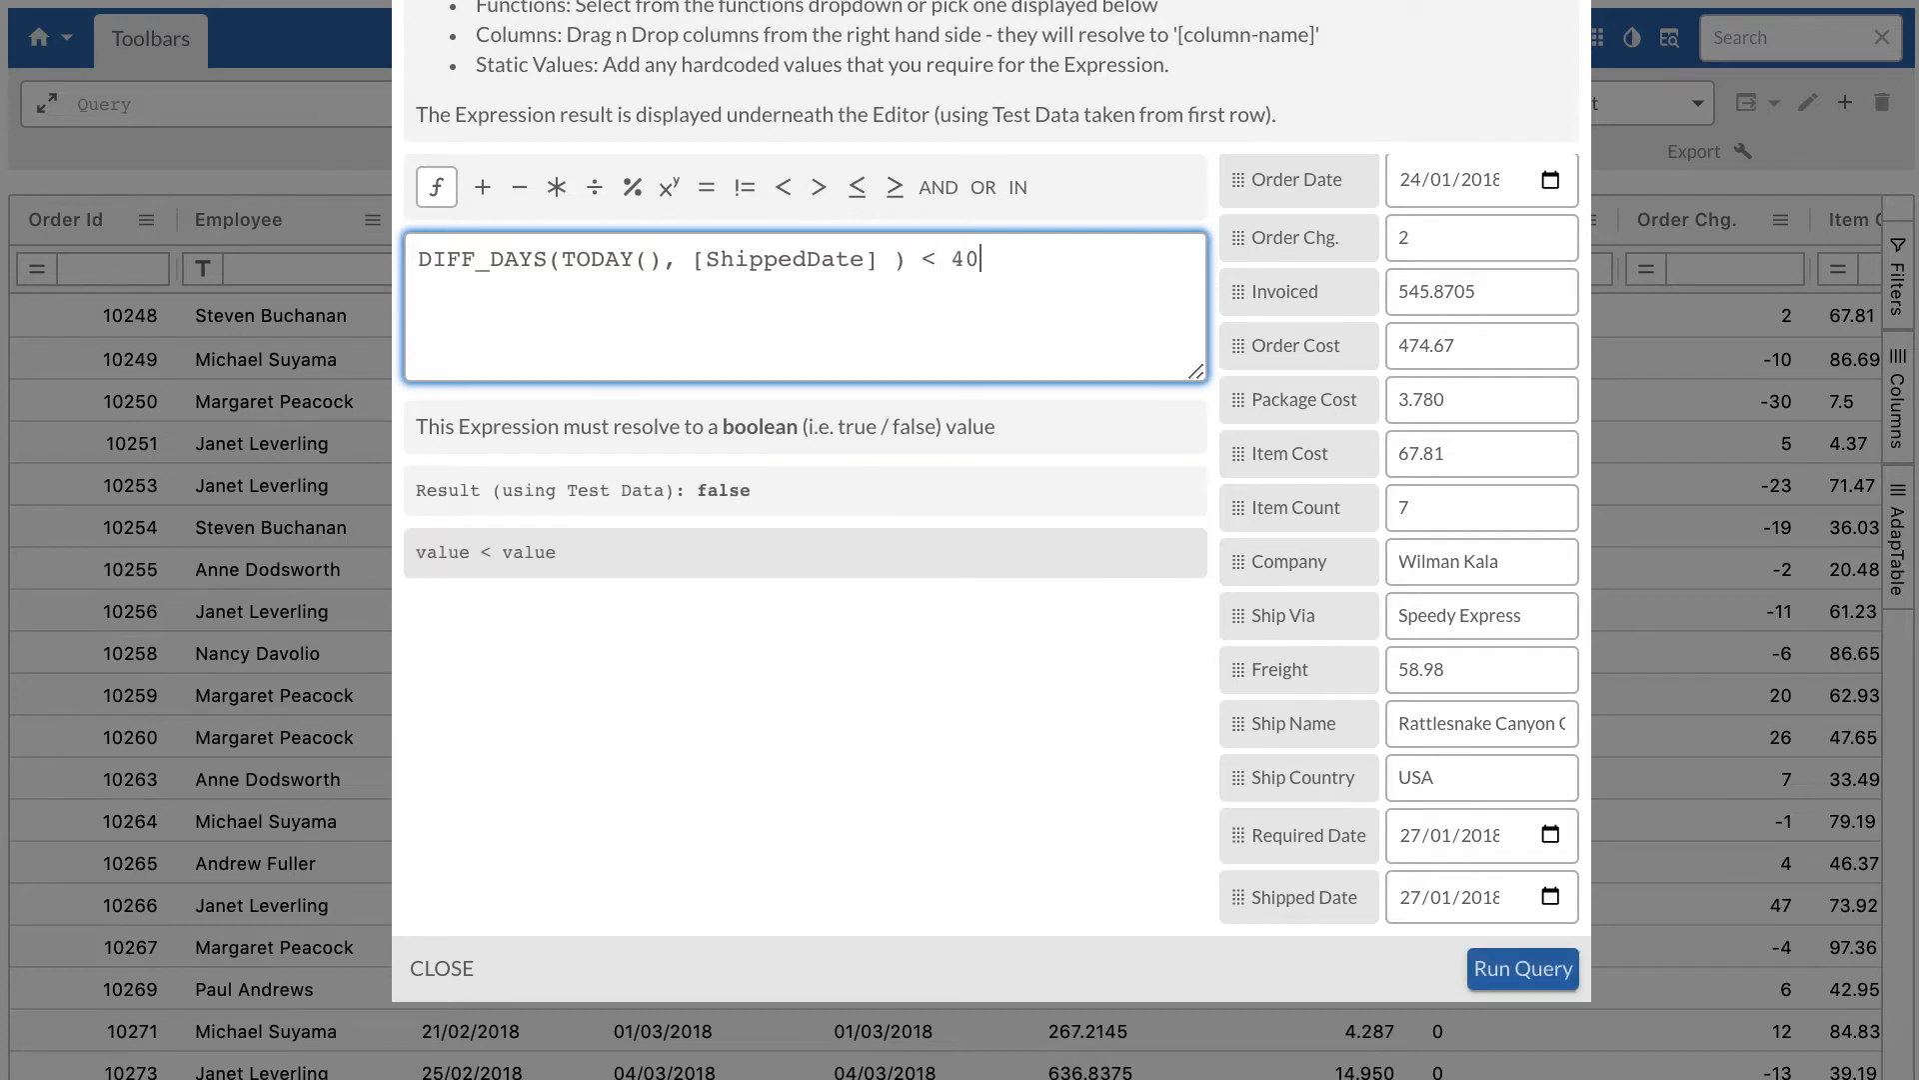
left_click(1521, 967)
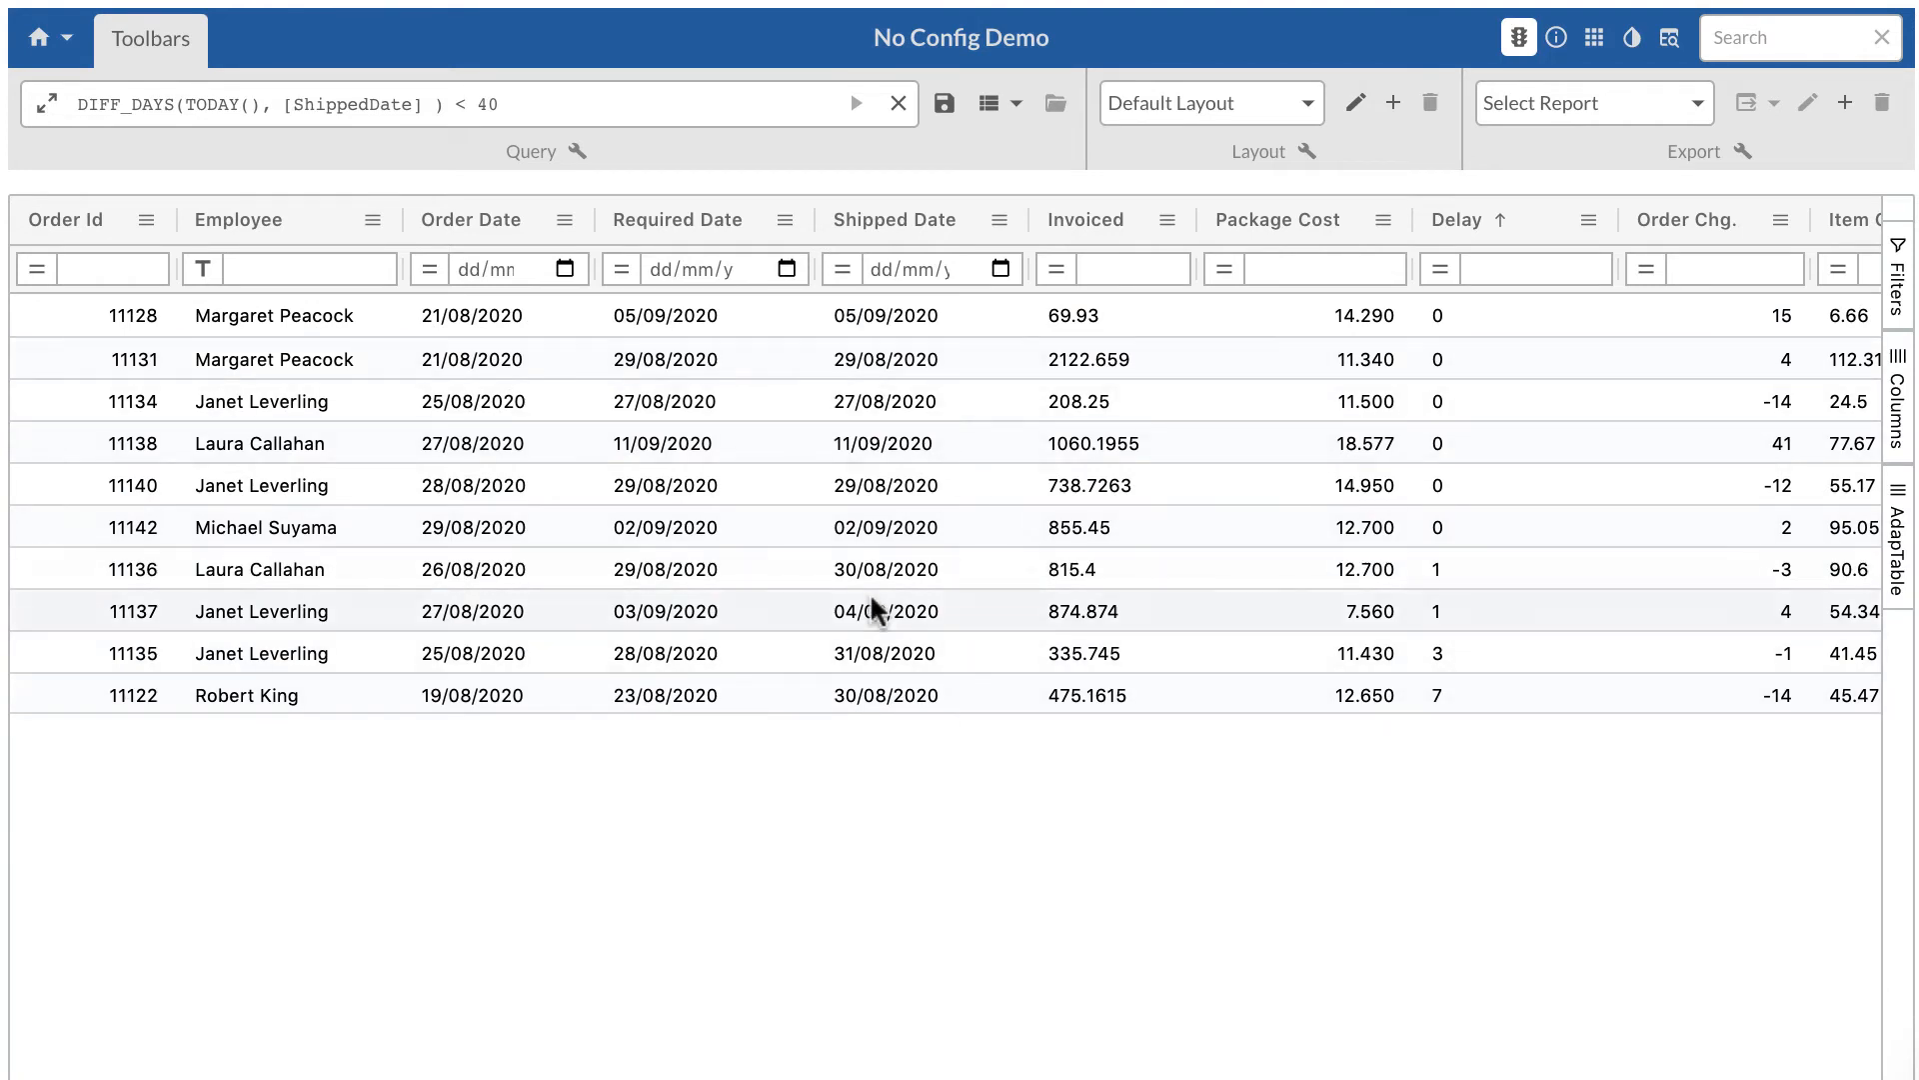
- Change the query's day limit to 30 and run it again
left_click(489, 100)
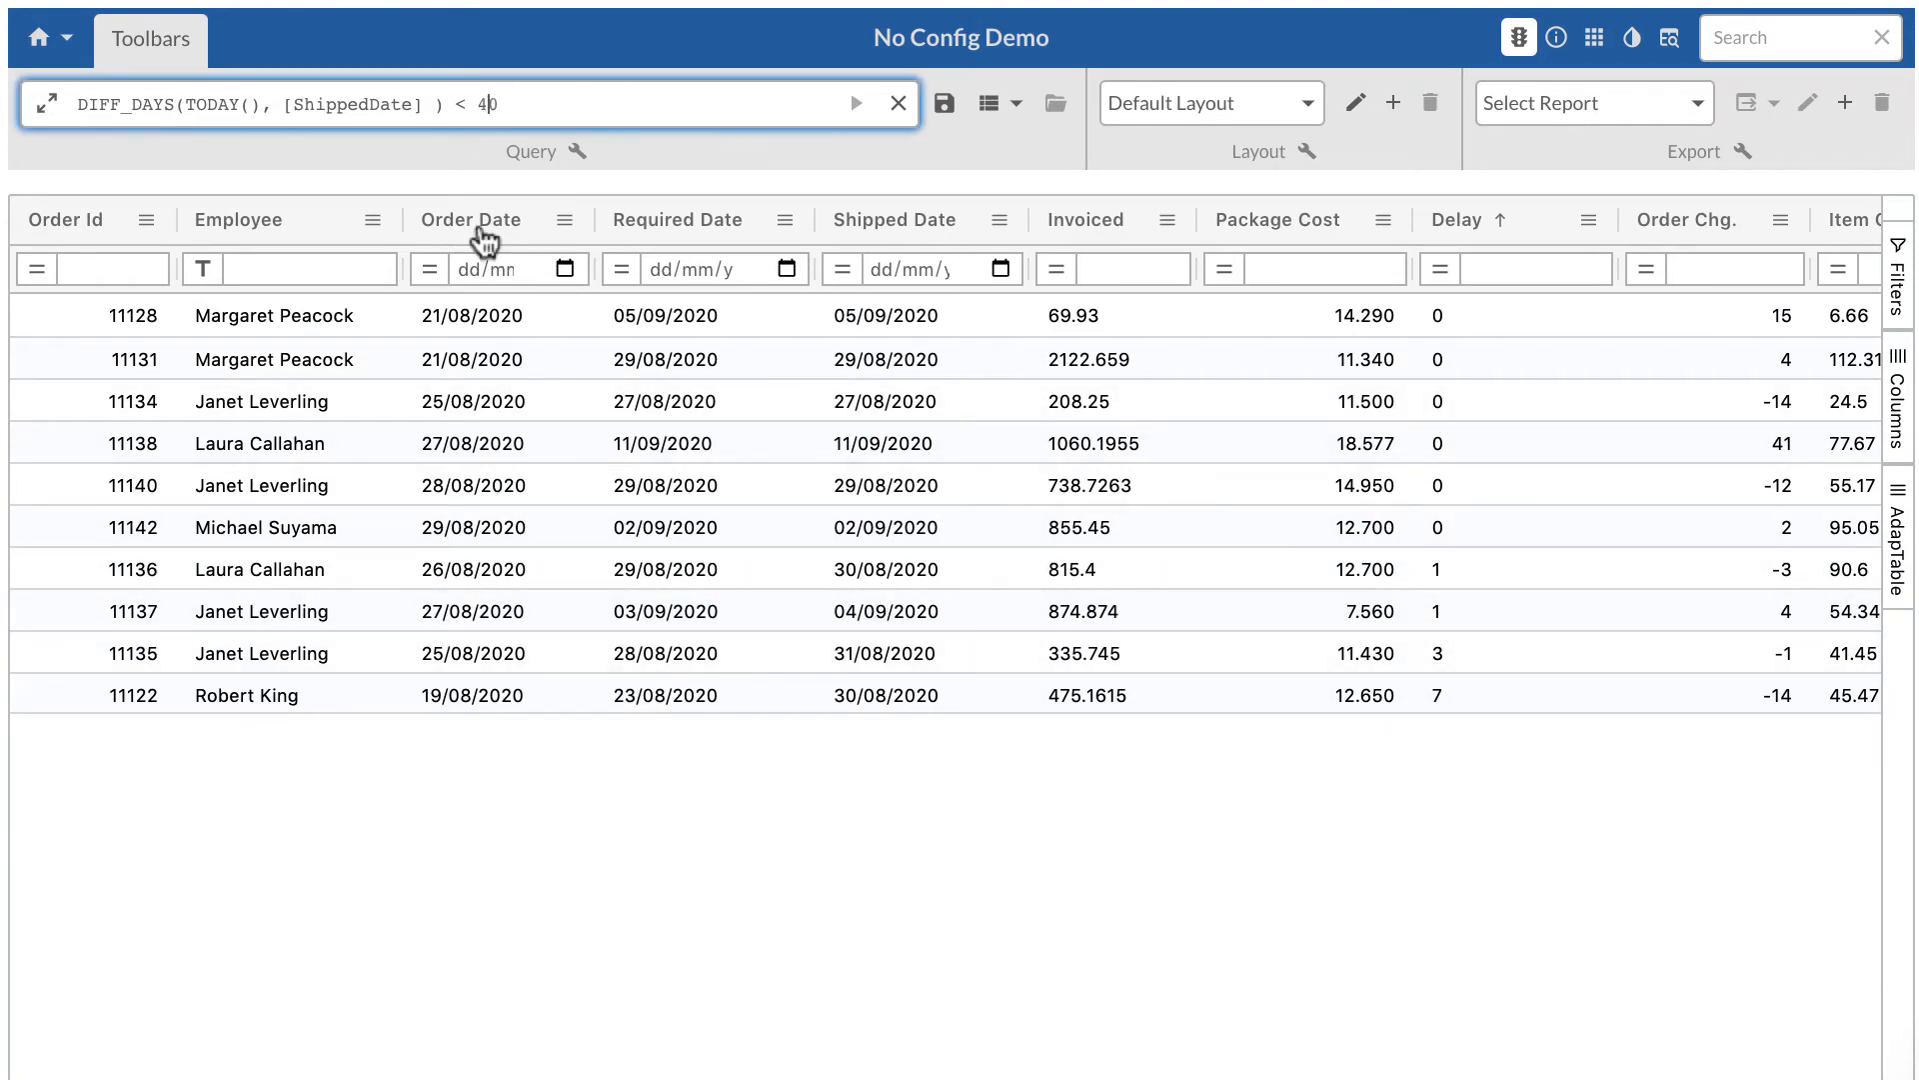
key("BackSpace")
type("3")
left_click(855, 103)
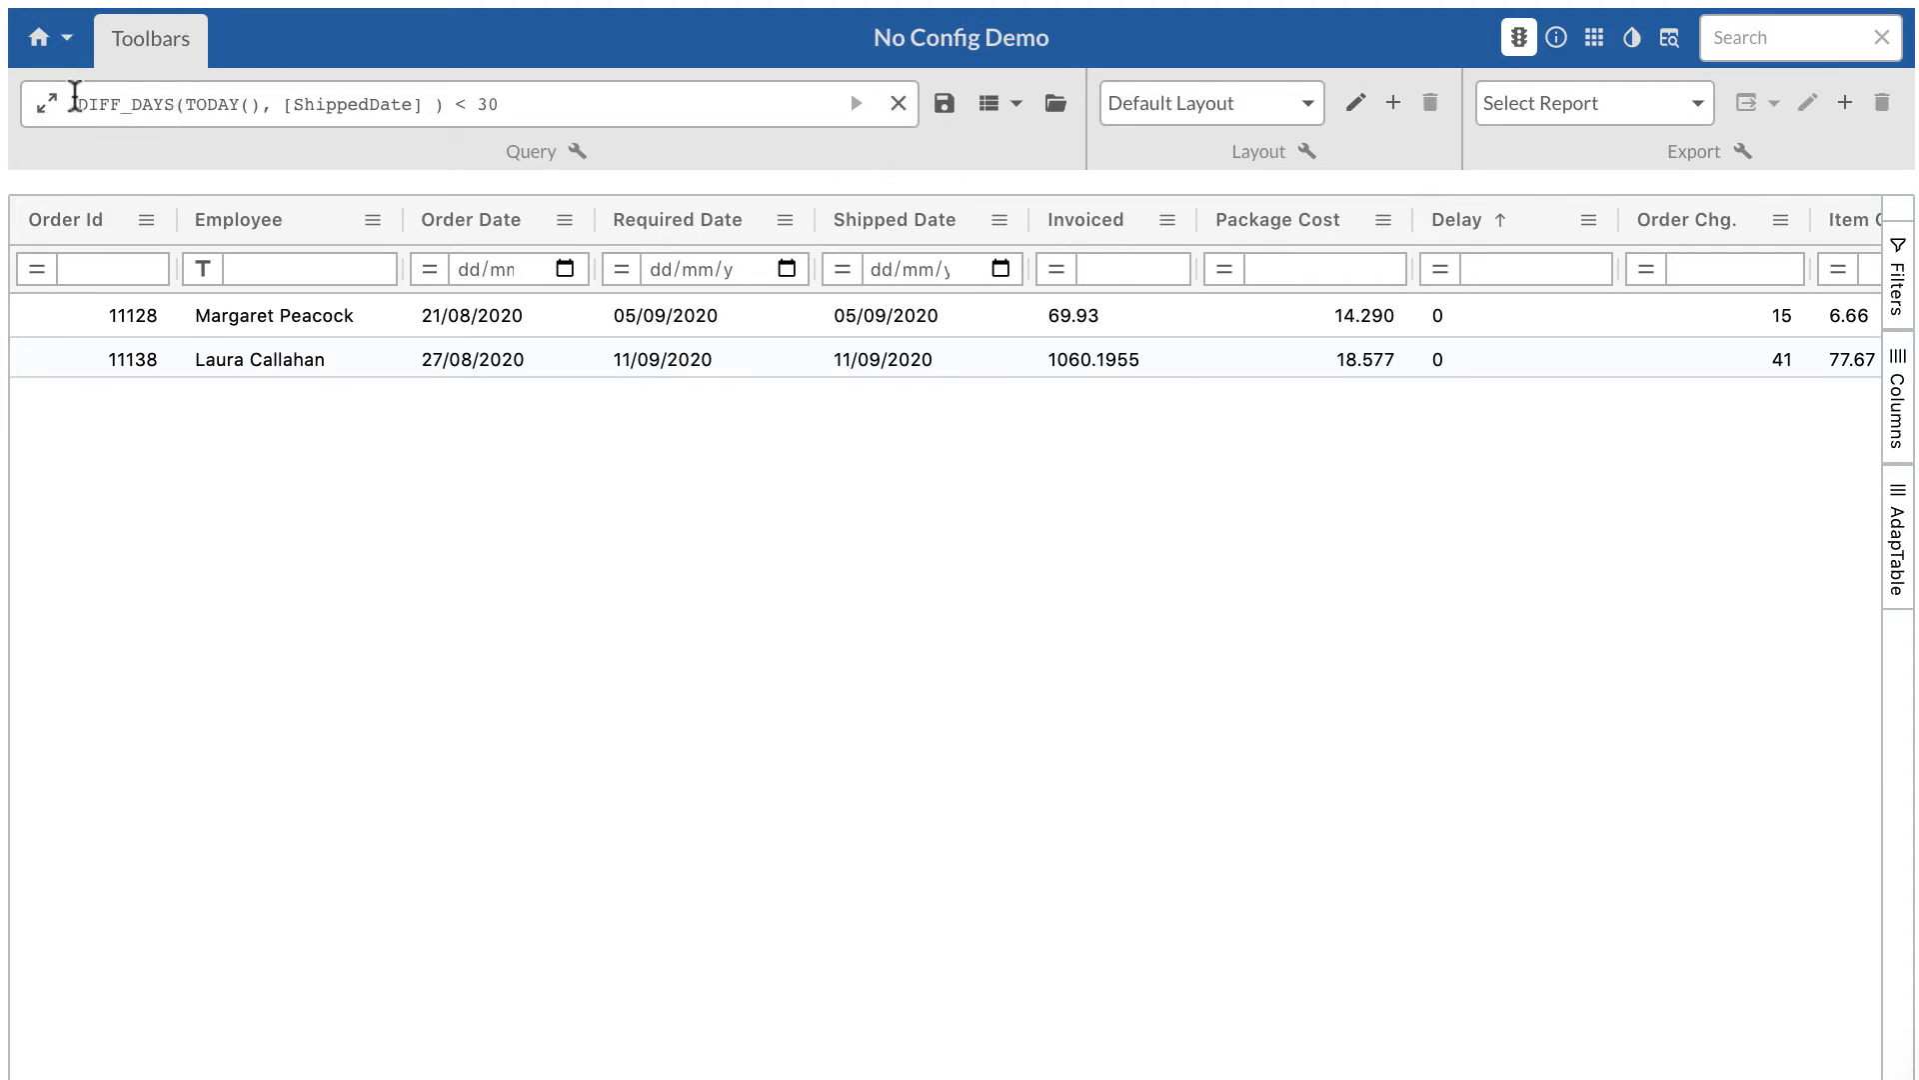
- Change the query's function to ADD_DAYS and move [ShippedDate] in front of TODAY() as the first argument
left_click_drag(76, 100, 122, 101)
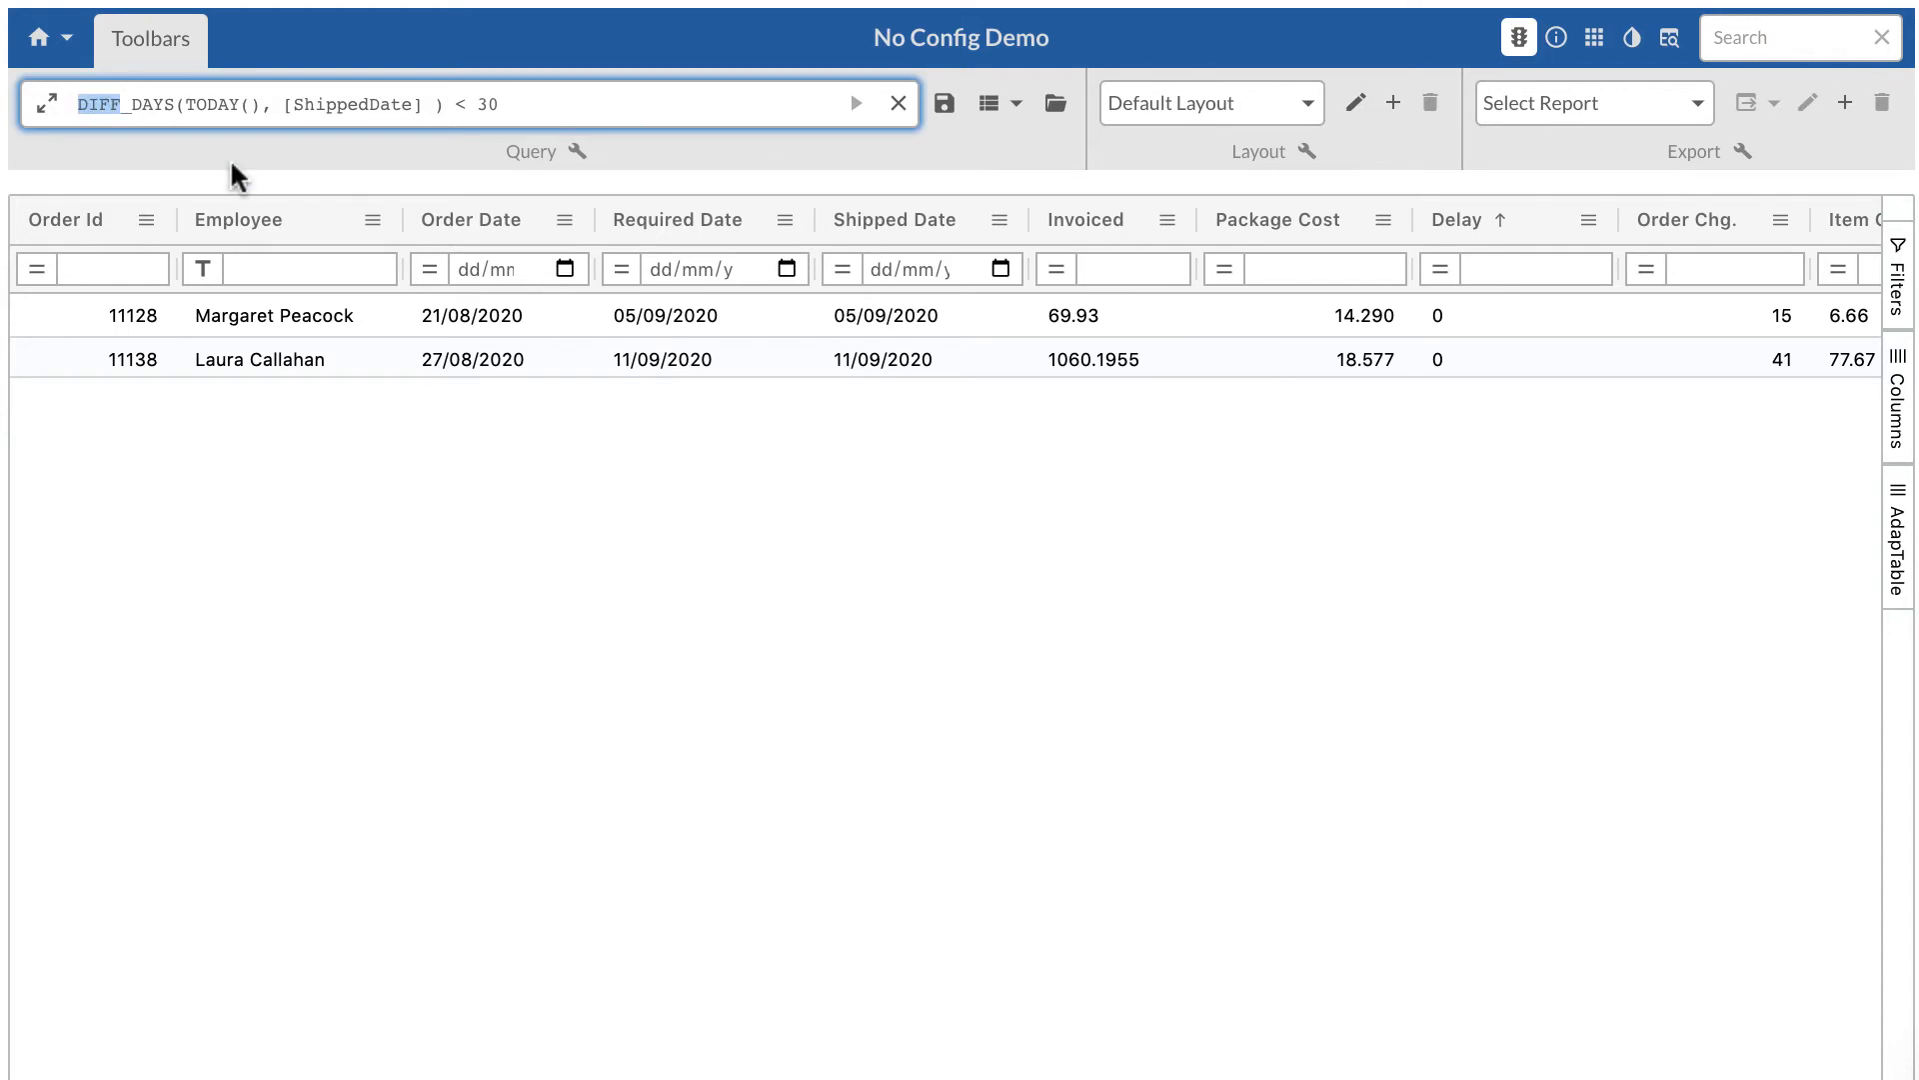
type("ADD")
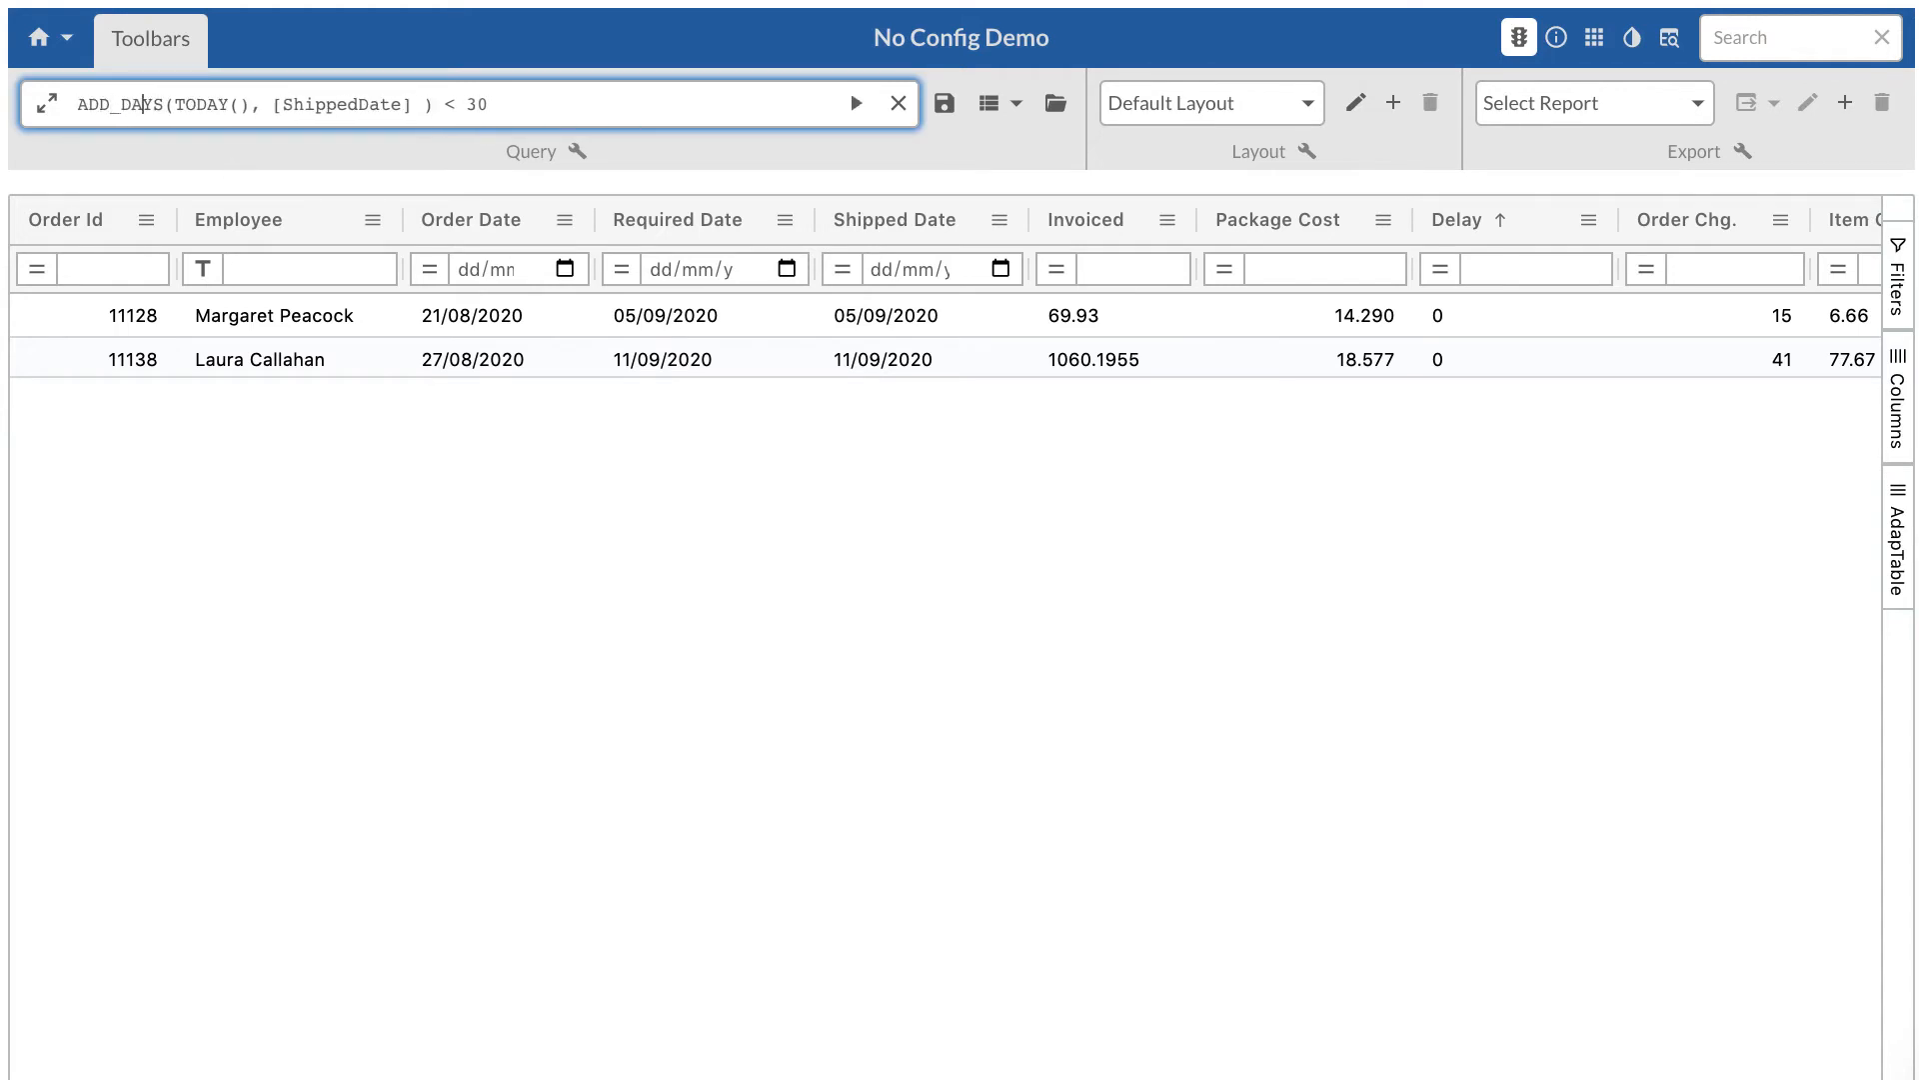
key("Right")
key("Right")
key("Right")
key("Right")
key("Right")
key("Right")
key("Right")
key("Right")
key("shift+Right")
key("shift+Right")
key("shift+Right")
key("shift+Right")
key("shift+Right")
key("shift+Right")
key("shift+Right")
key("shift+Right")
key("shift+Right")
key("shift+Right")
key("shift+Right")
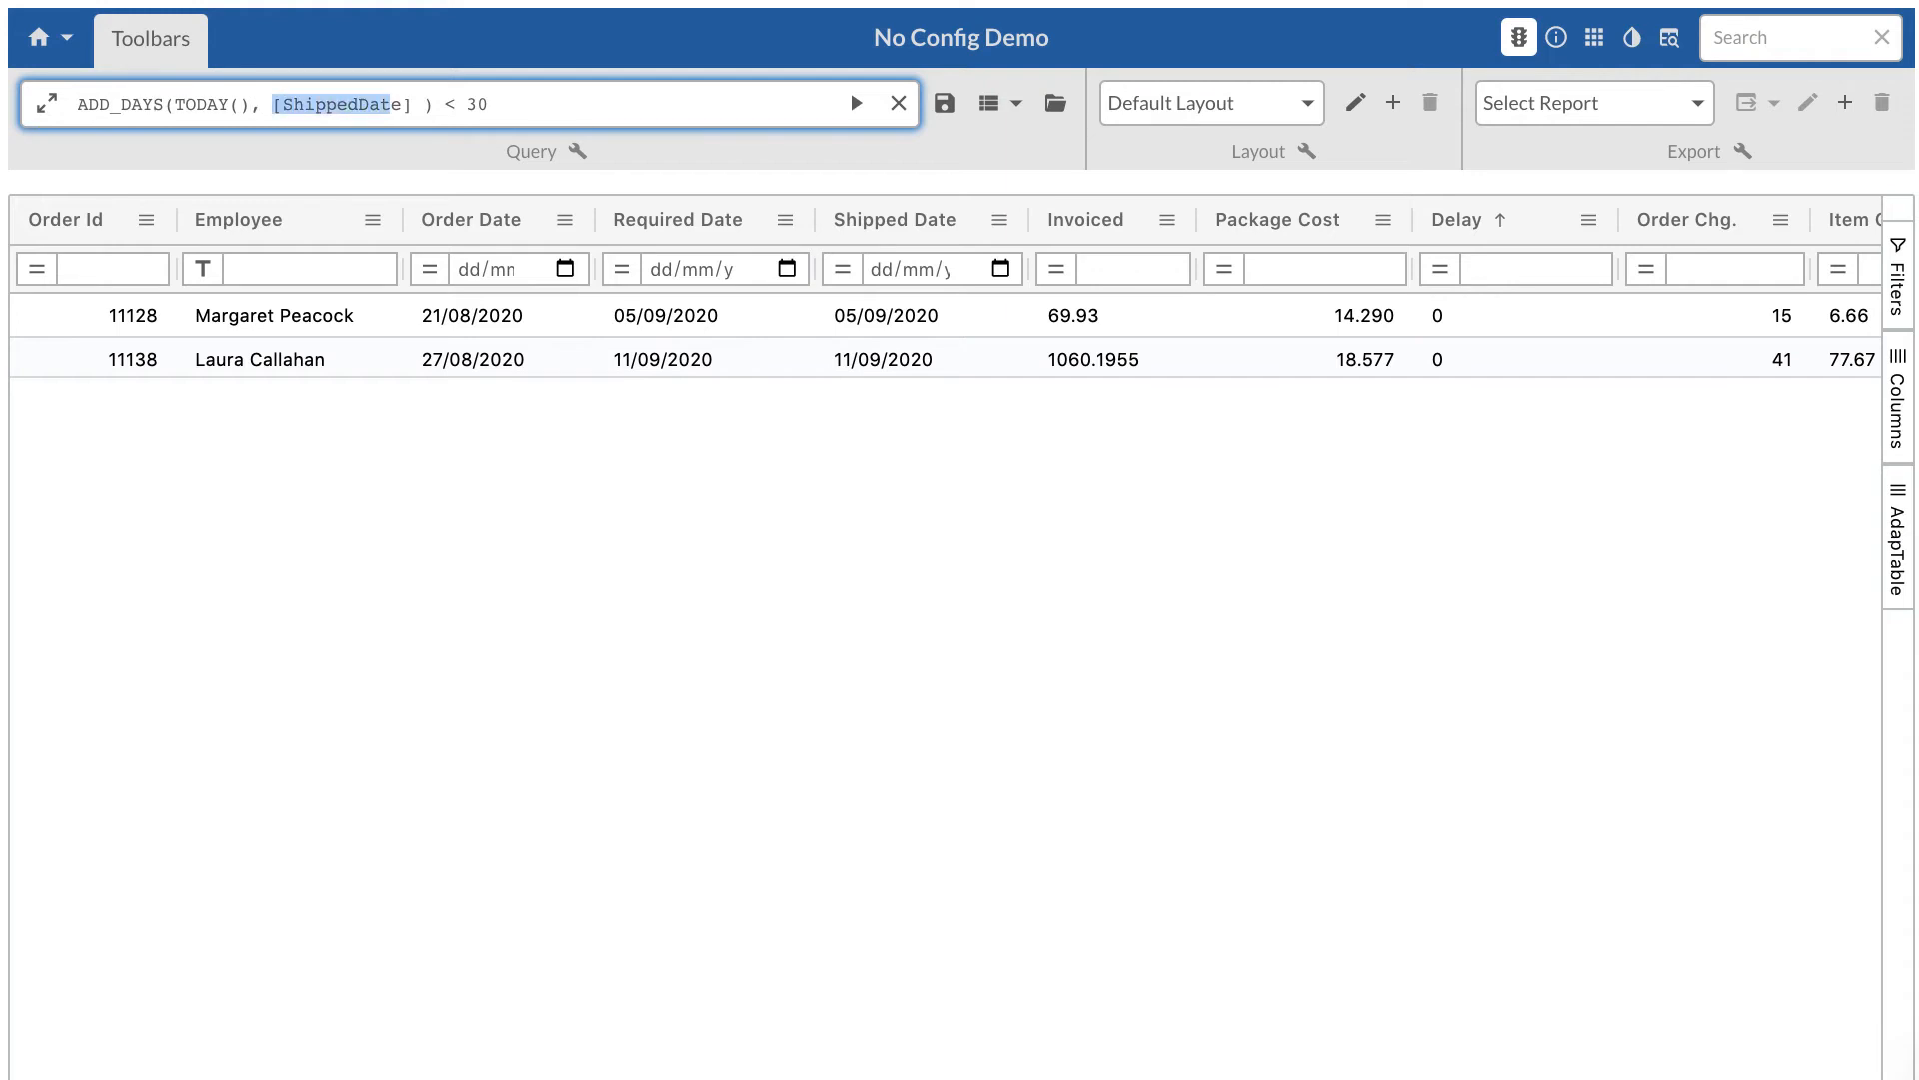
key("shift+Right")
key("shift+Right")
key("ctrl+c")
key("BackSpace")
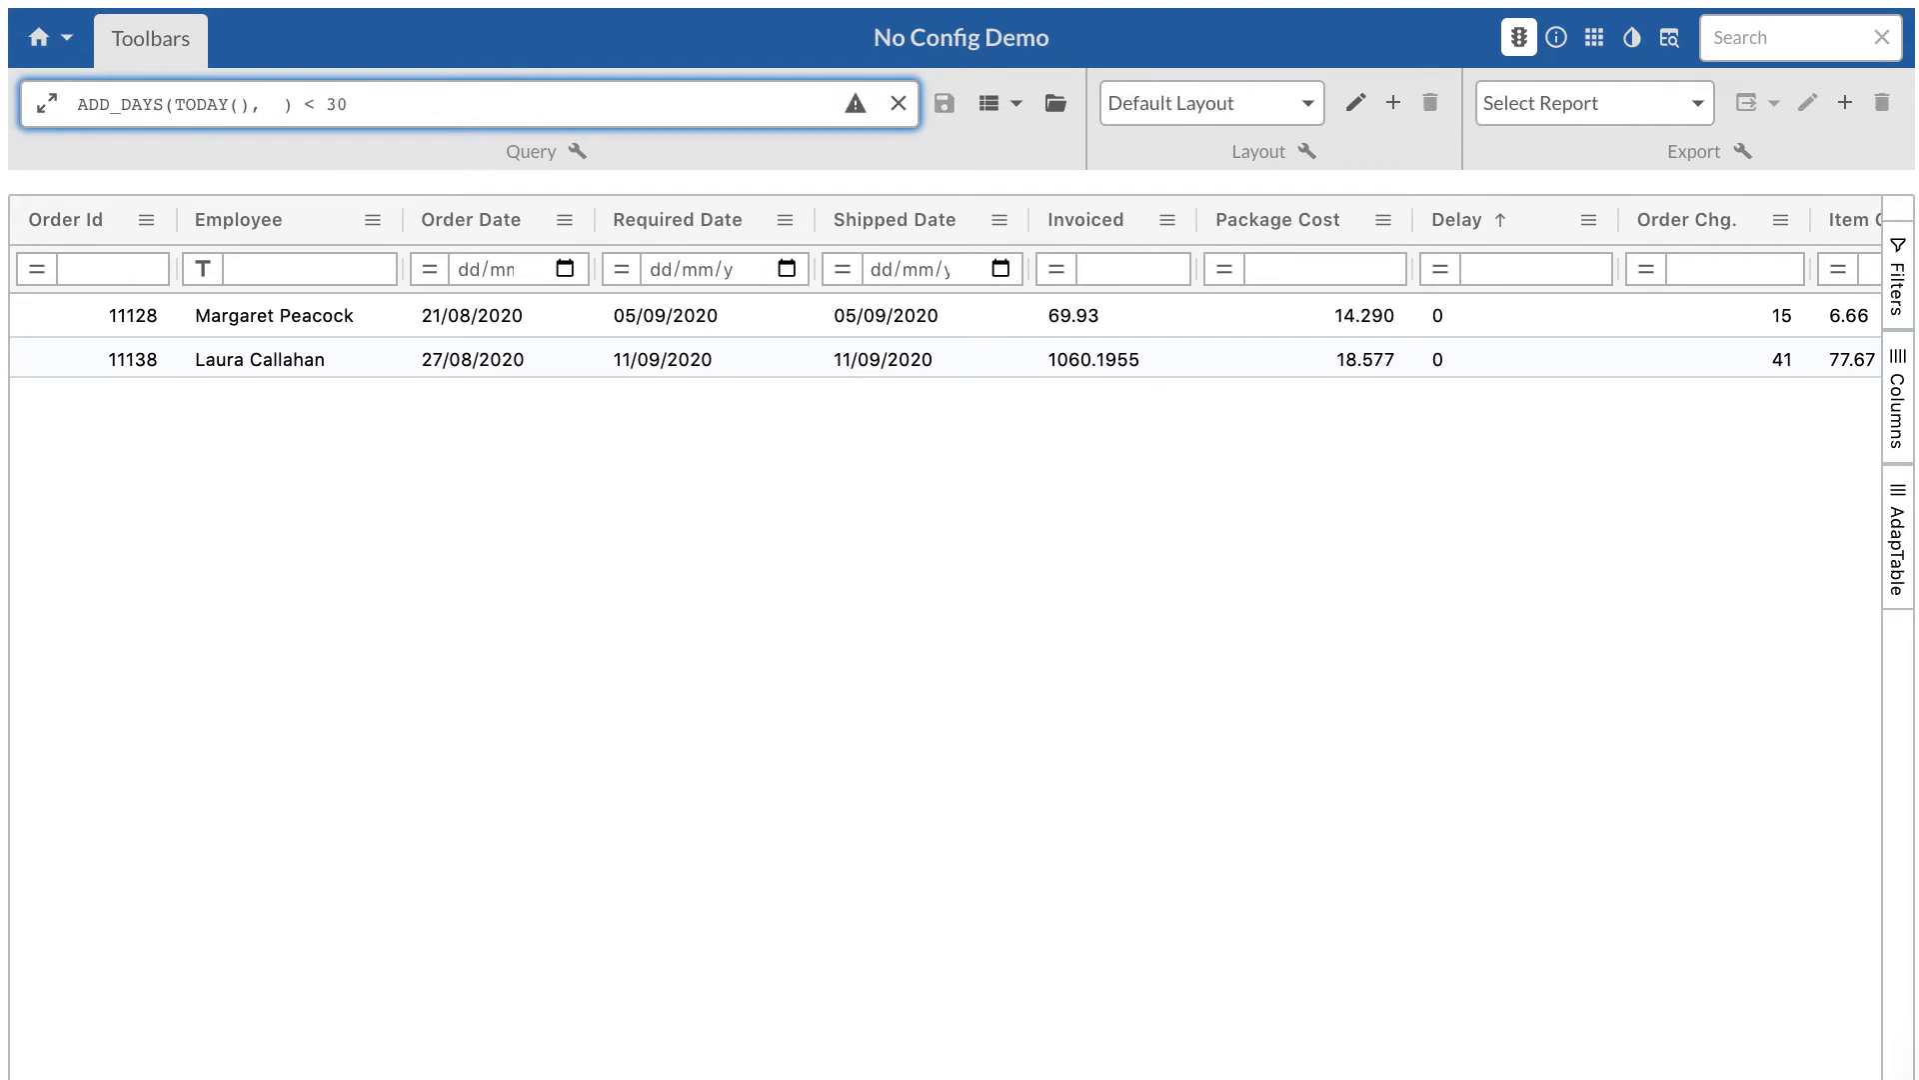
key("ctrl+v")
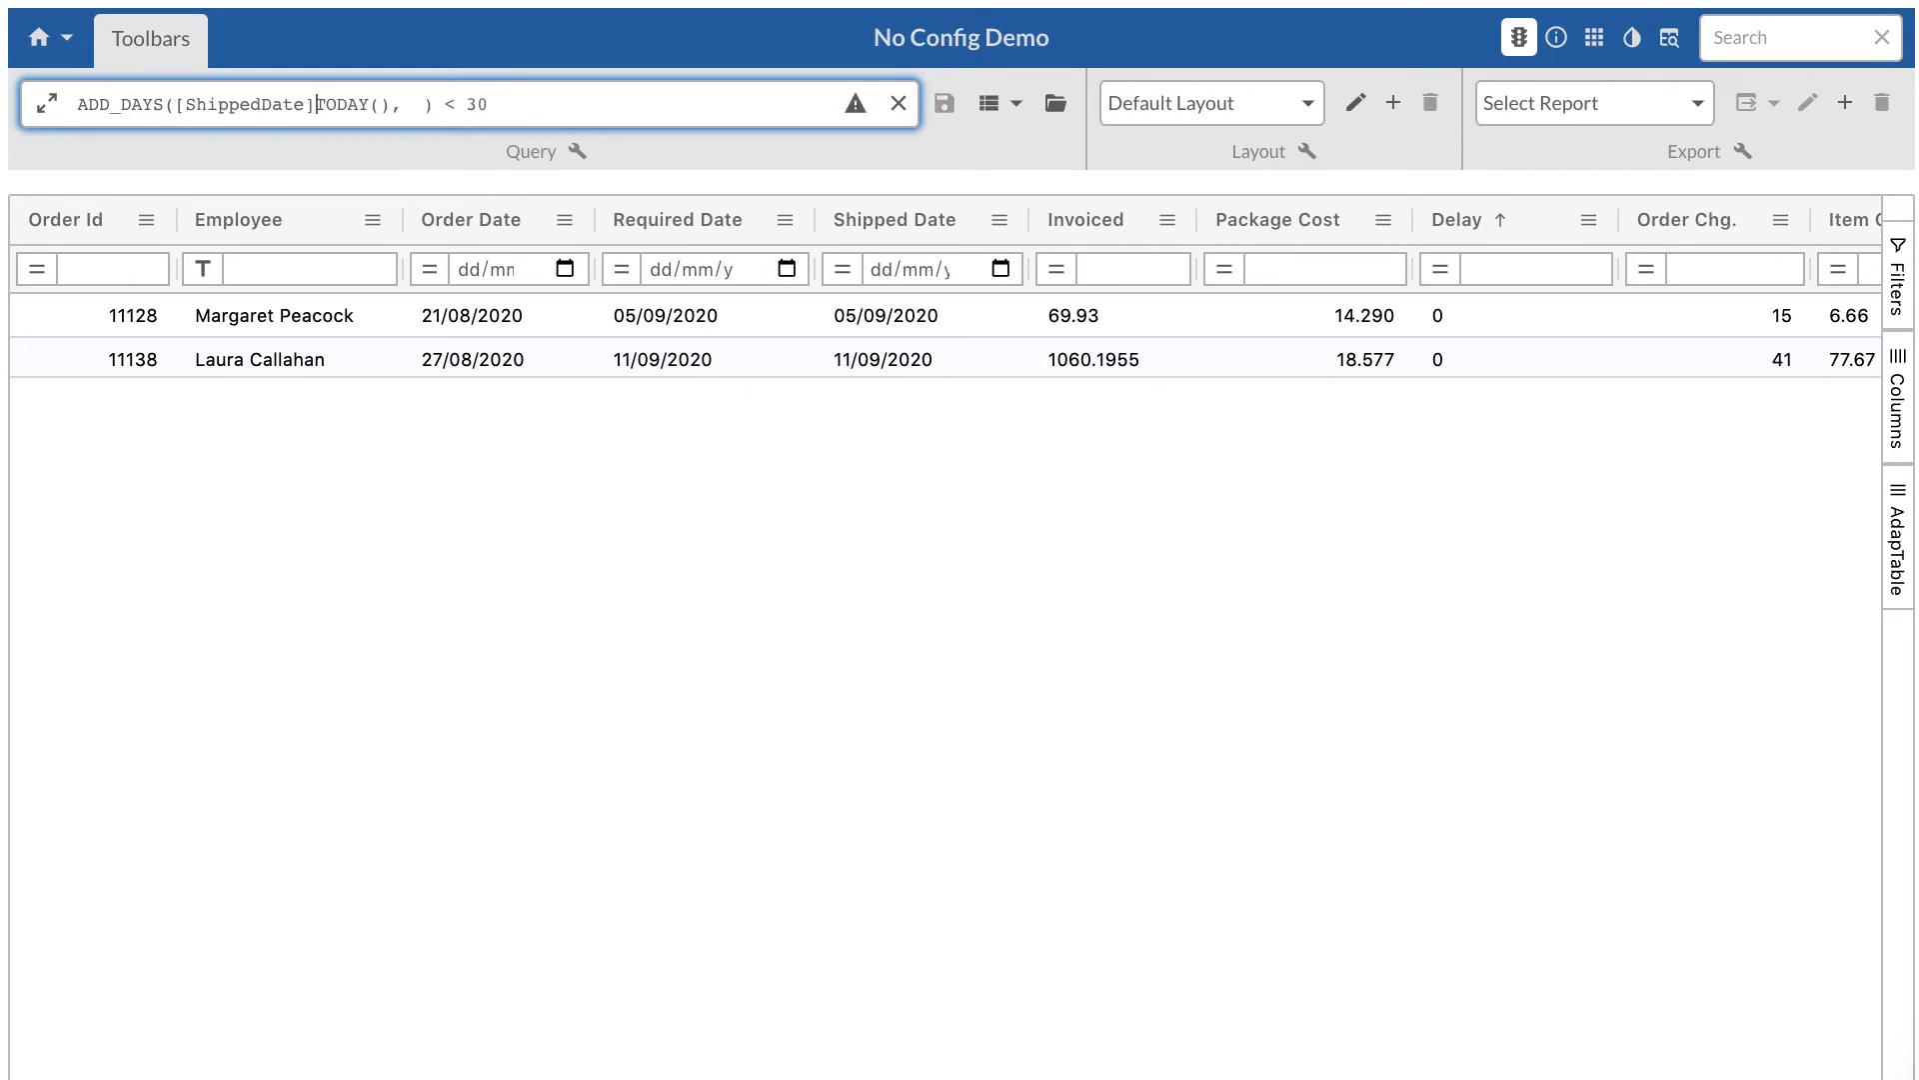
- Finish the expression as ADD_DAYS([ShippedDate], 40 ) > TODAY(), removing the leftover old comparison, and run the query
type(", 40 ) >")
key("Right")
key("shift+Right")
key("shift+Right")
key("shift+Right")
key("shift+Right")
key("shift+Right")
key("shift+Right")
key("shift+Right")
key("shift+Right")
key("shift+Right")
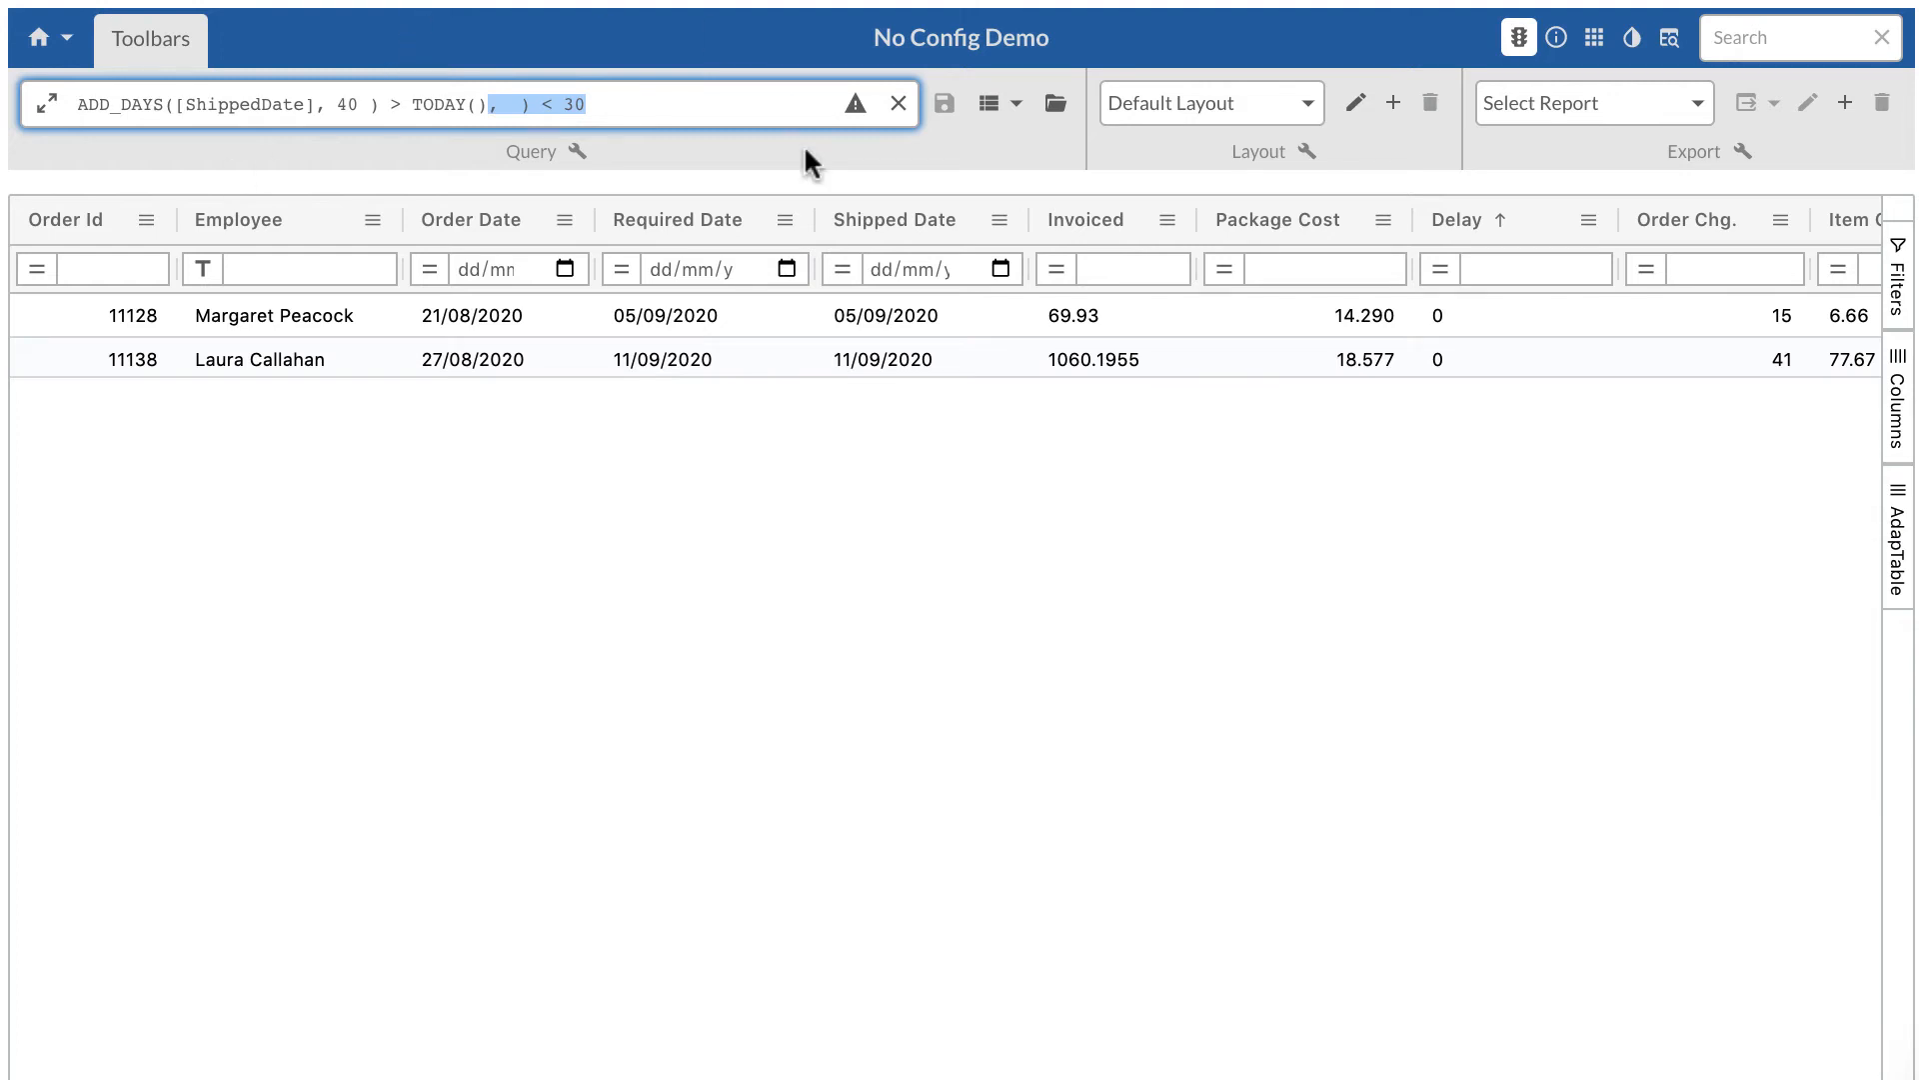
mouse_move(856, 100)
key("BackSpace")
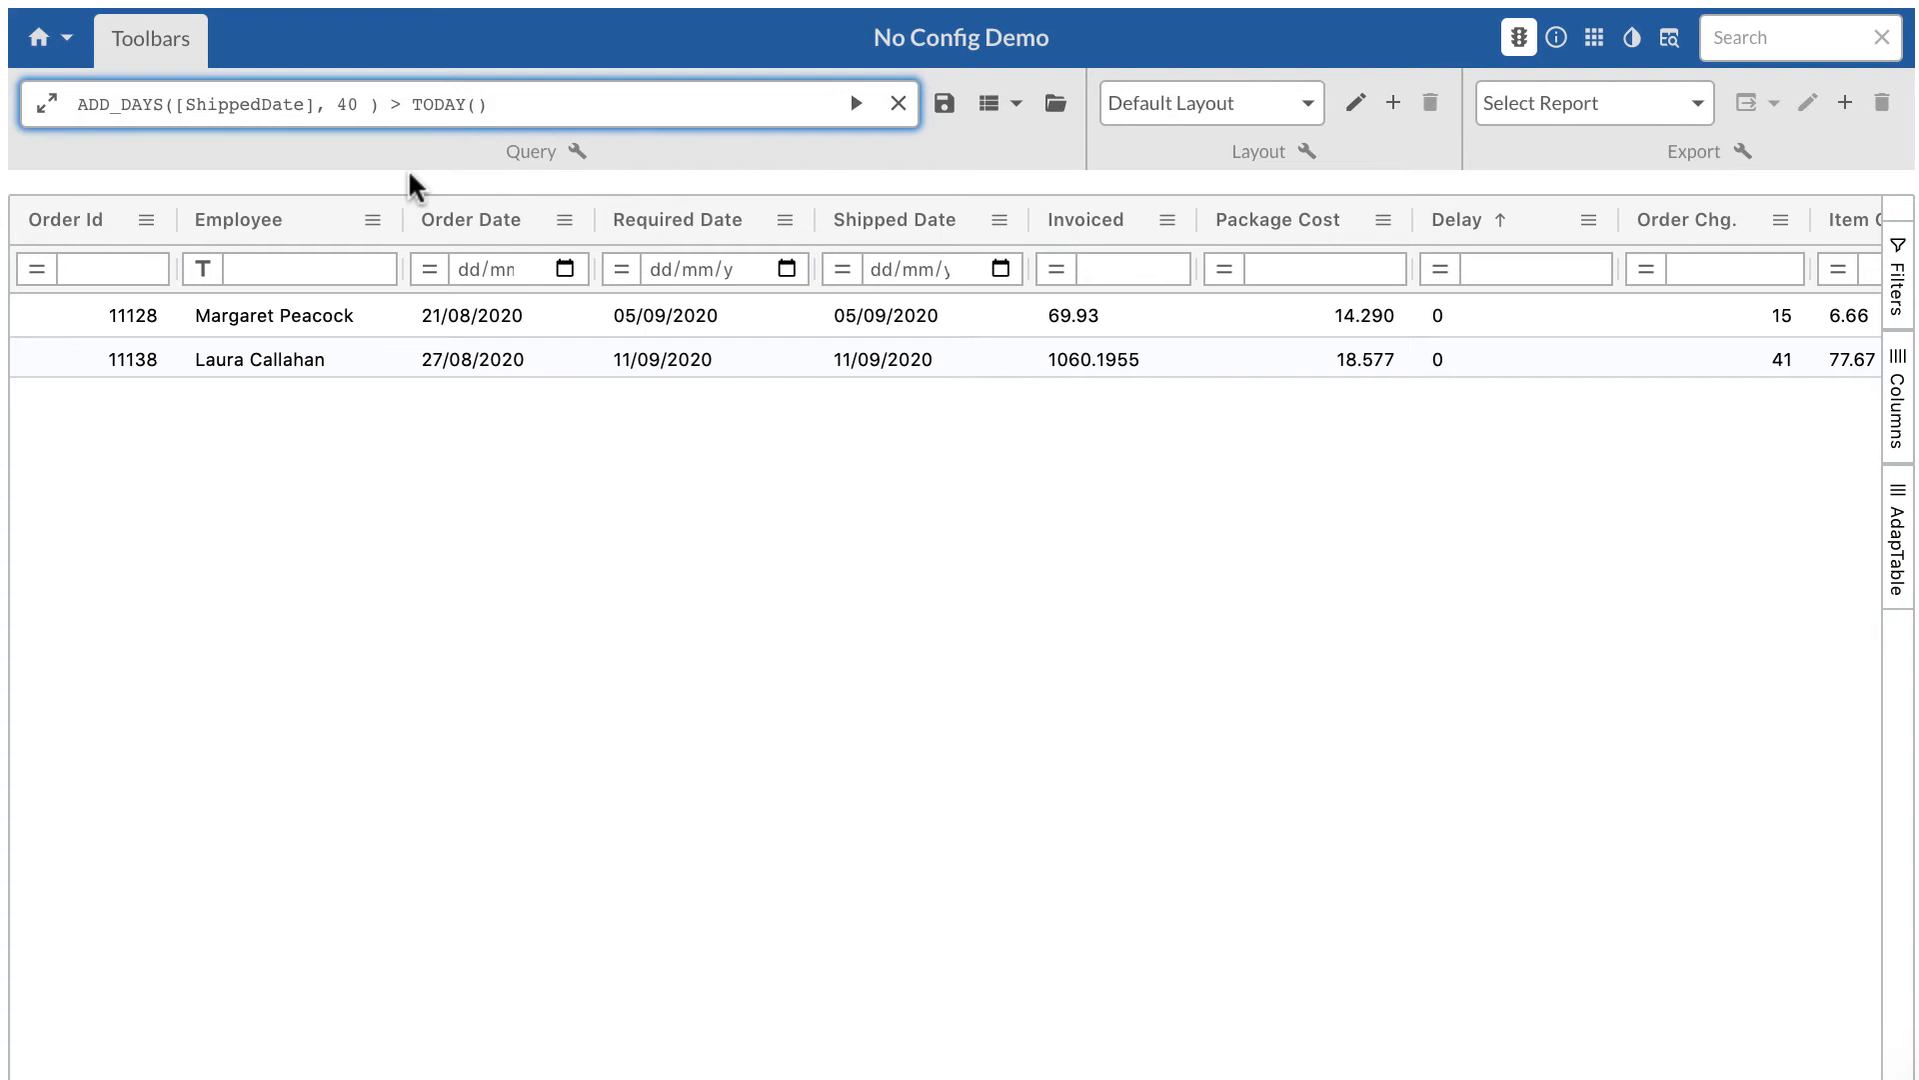
left_click(851, 105)
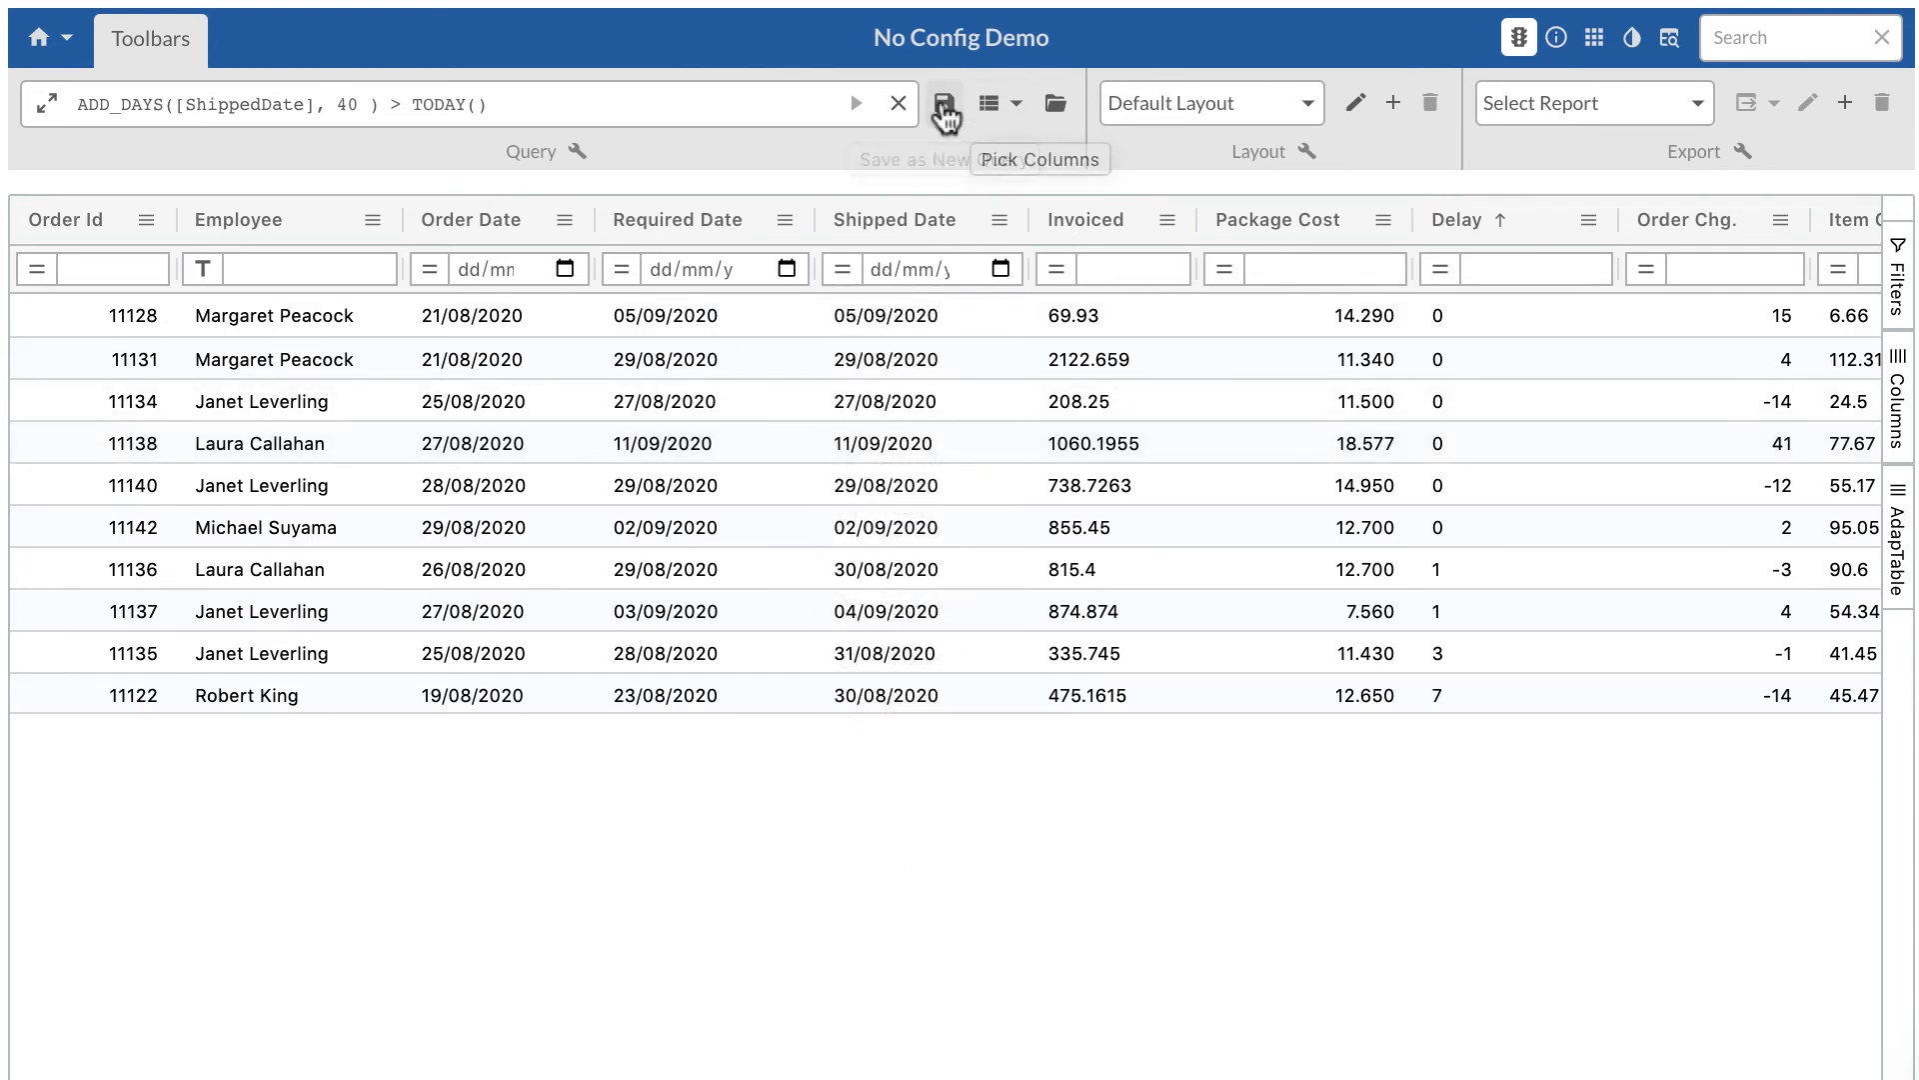
- Save the current query as a new shared query named Recent Orders
left_click(944, 103)
left_click(637, 160)
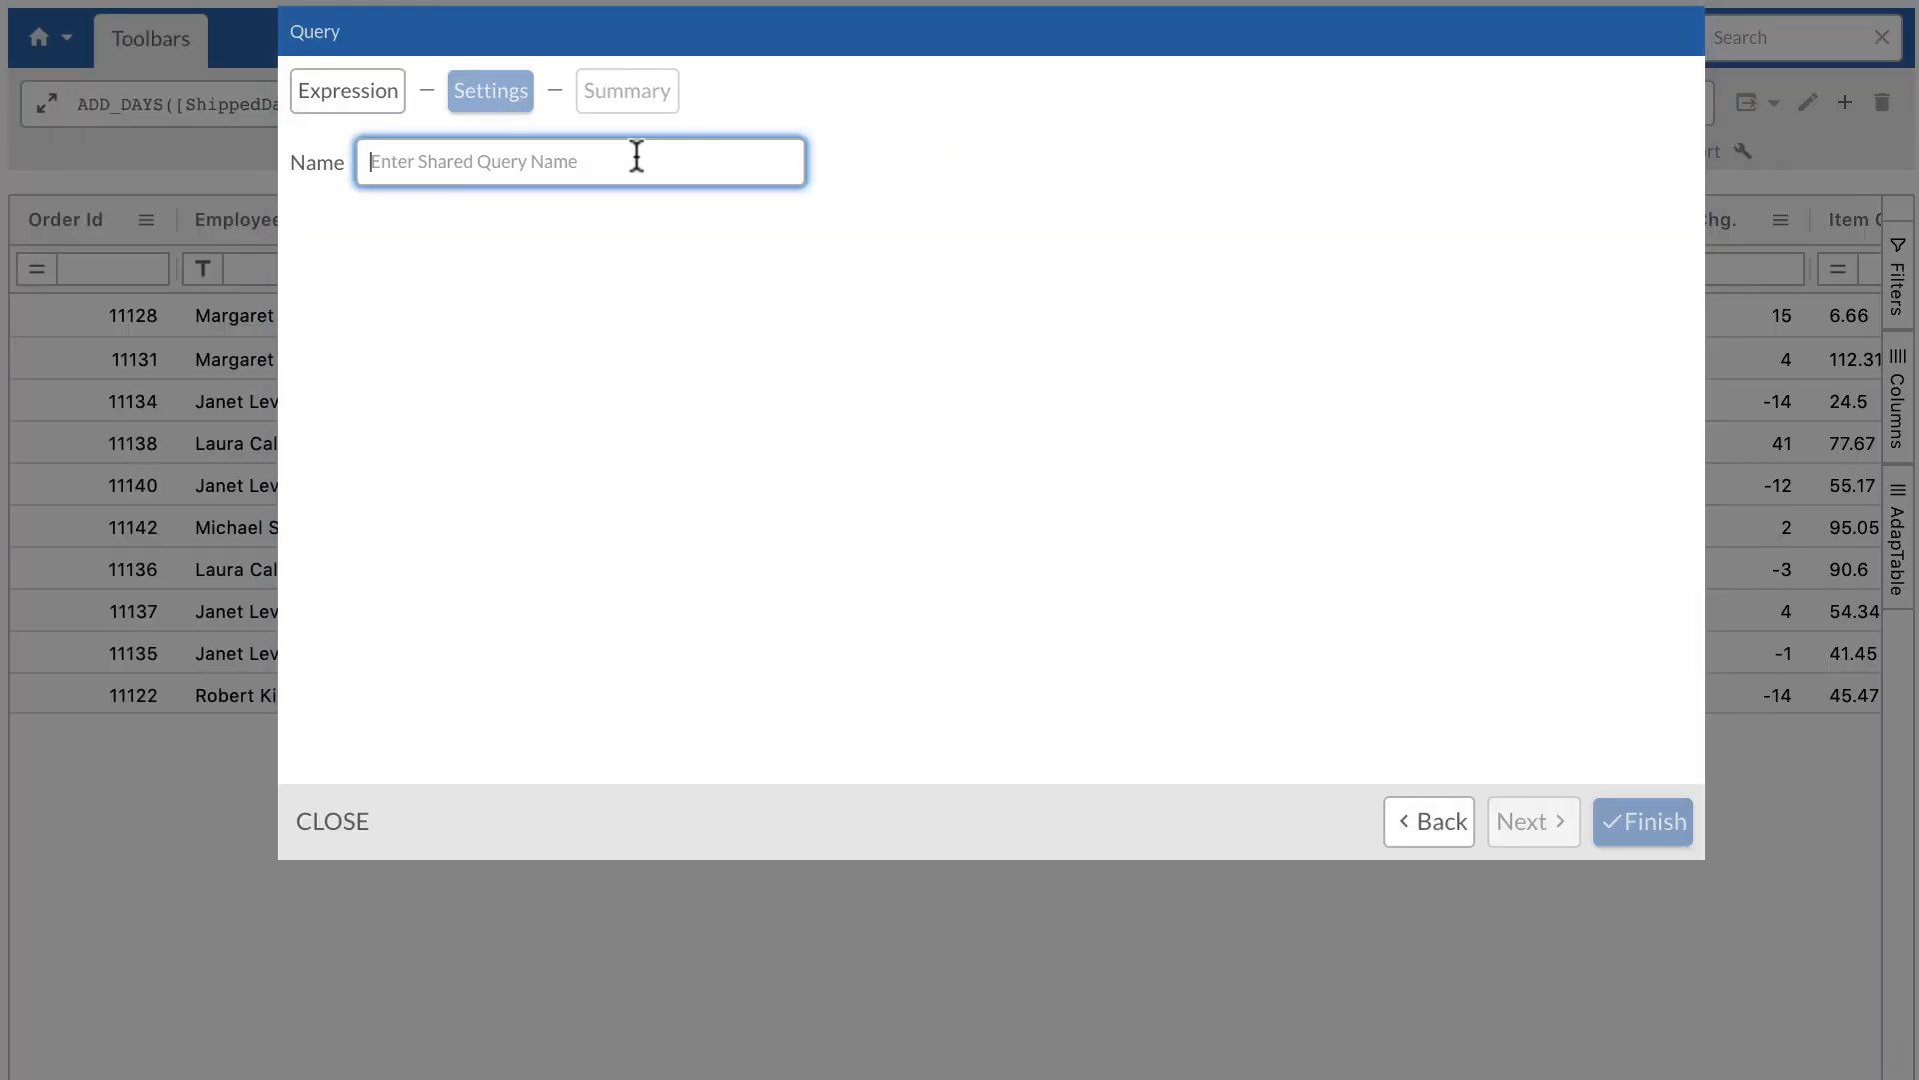
type("Recent Orders")
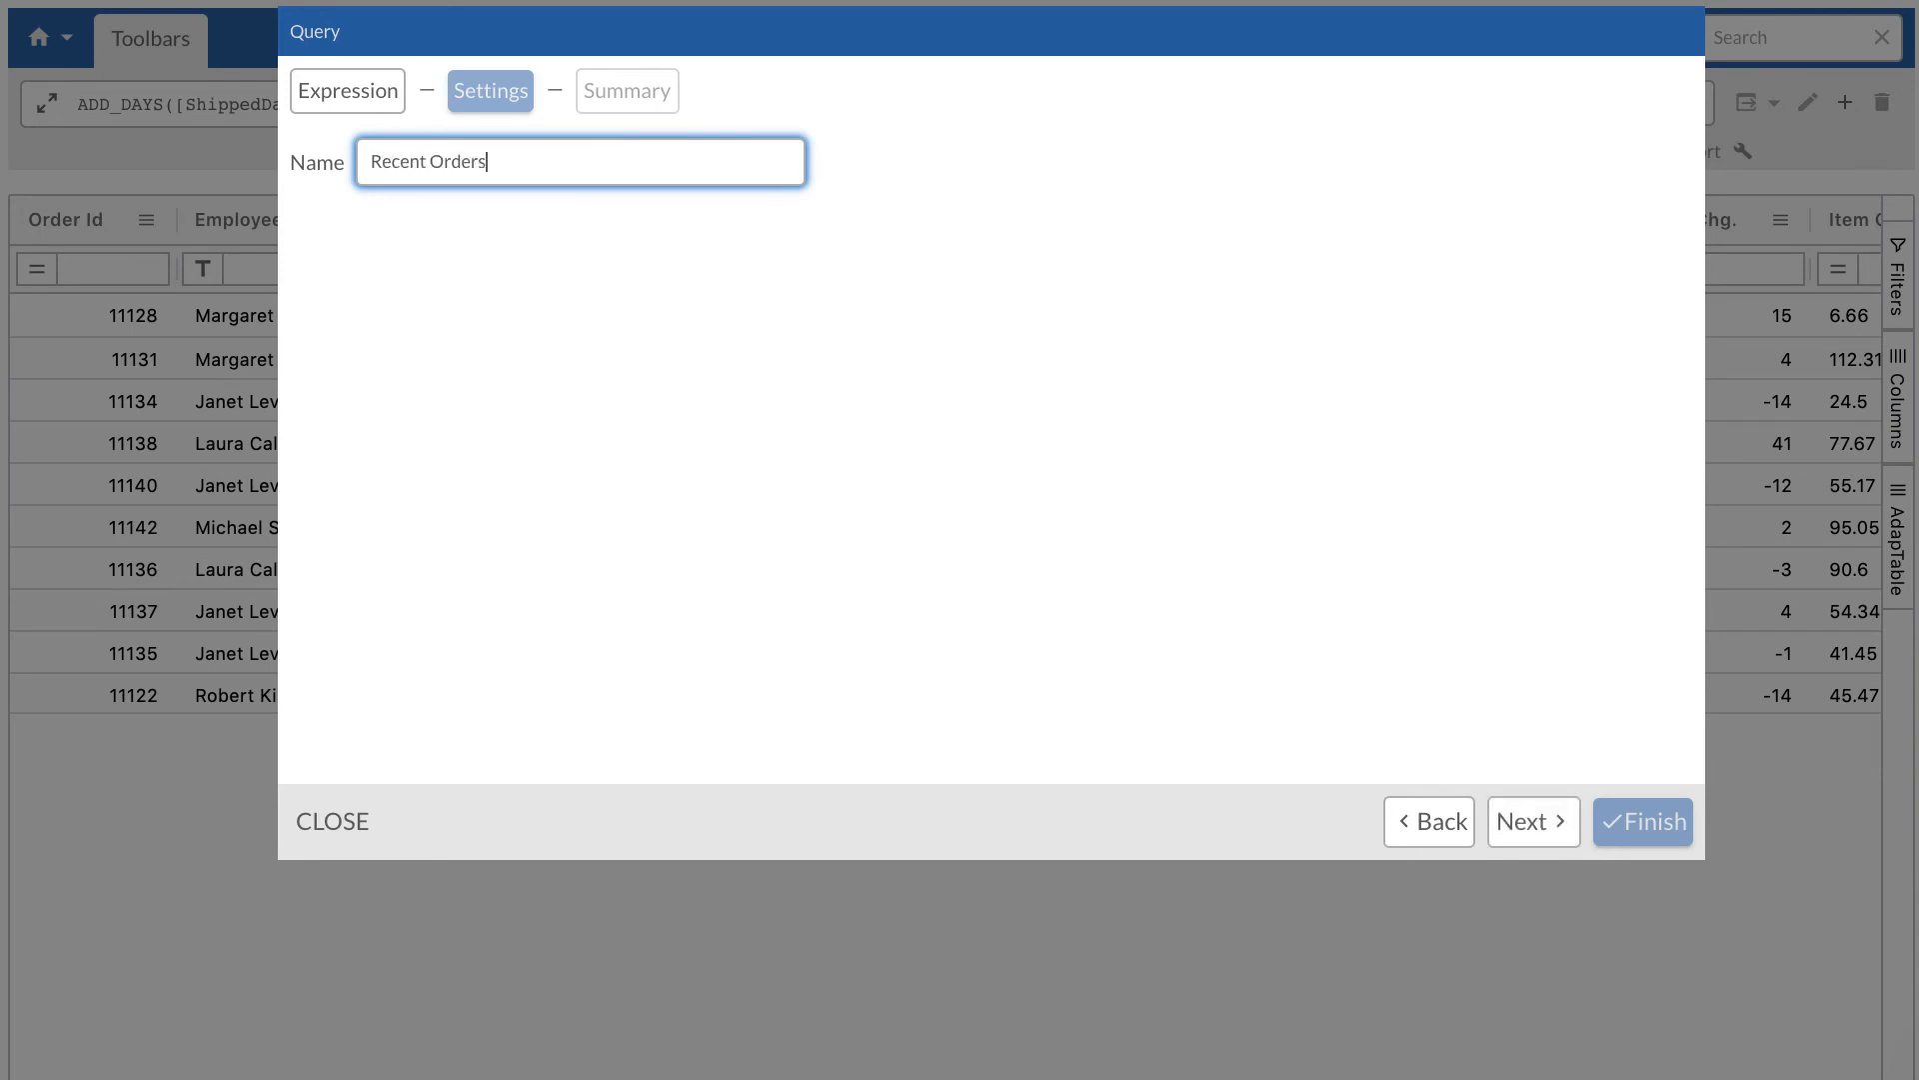
left_click(1519, 821)
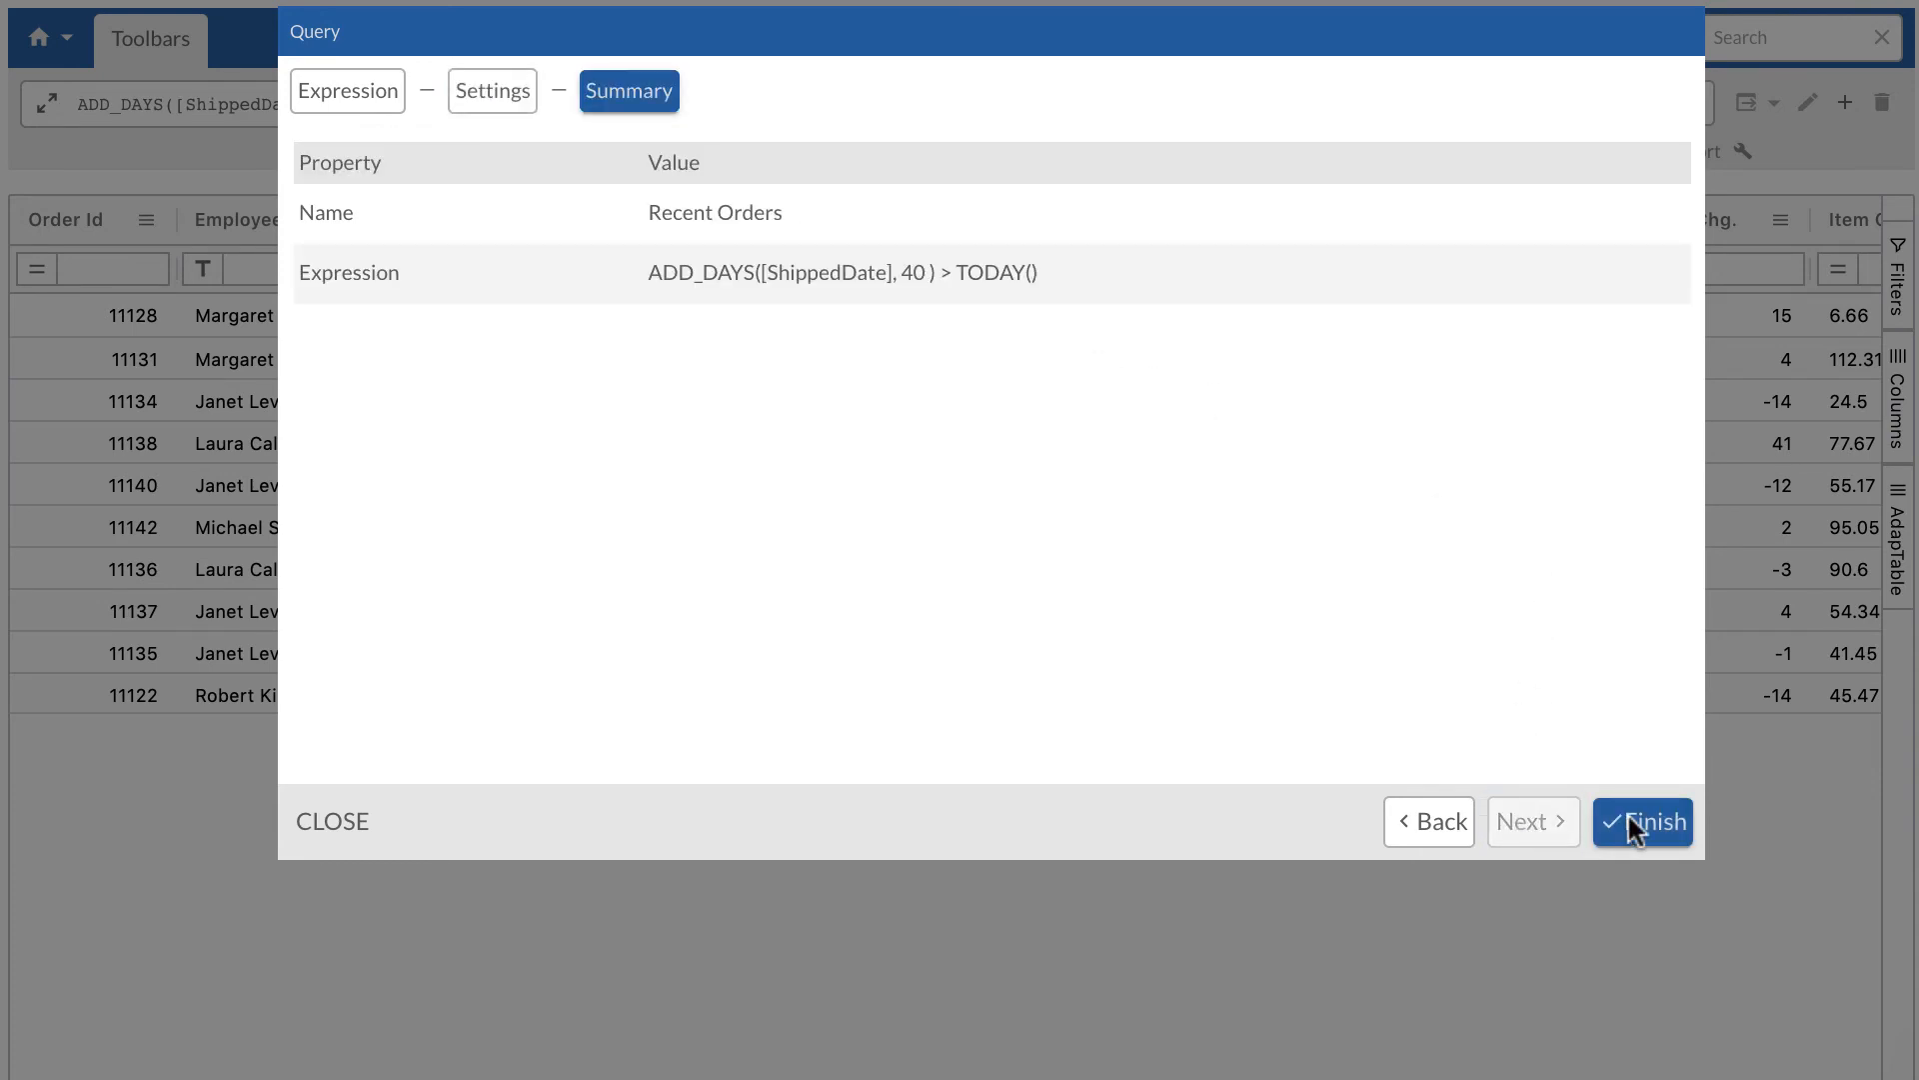
left_click(1647, 821)
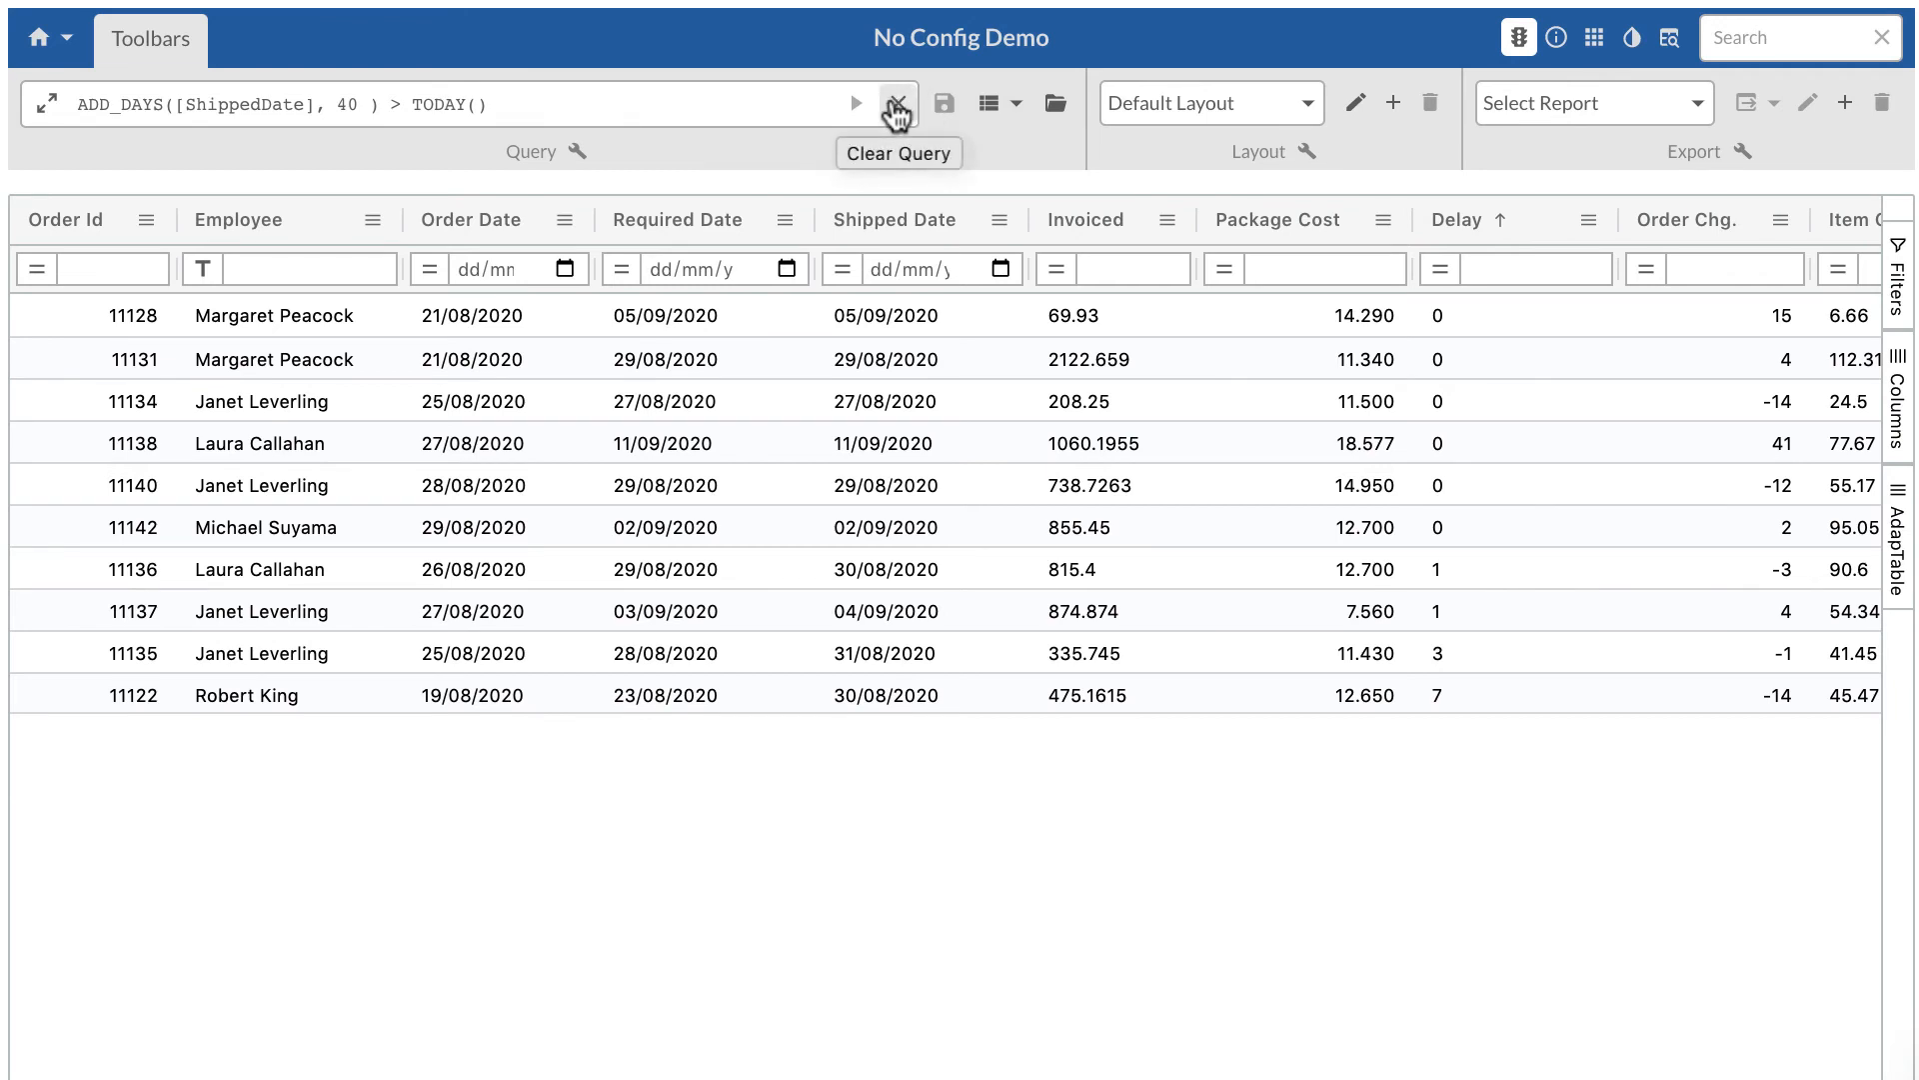
- Clear the query and sort the grid by Order Id in descending order
left_click(897, 104)
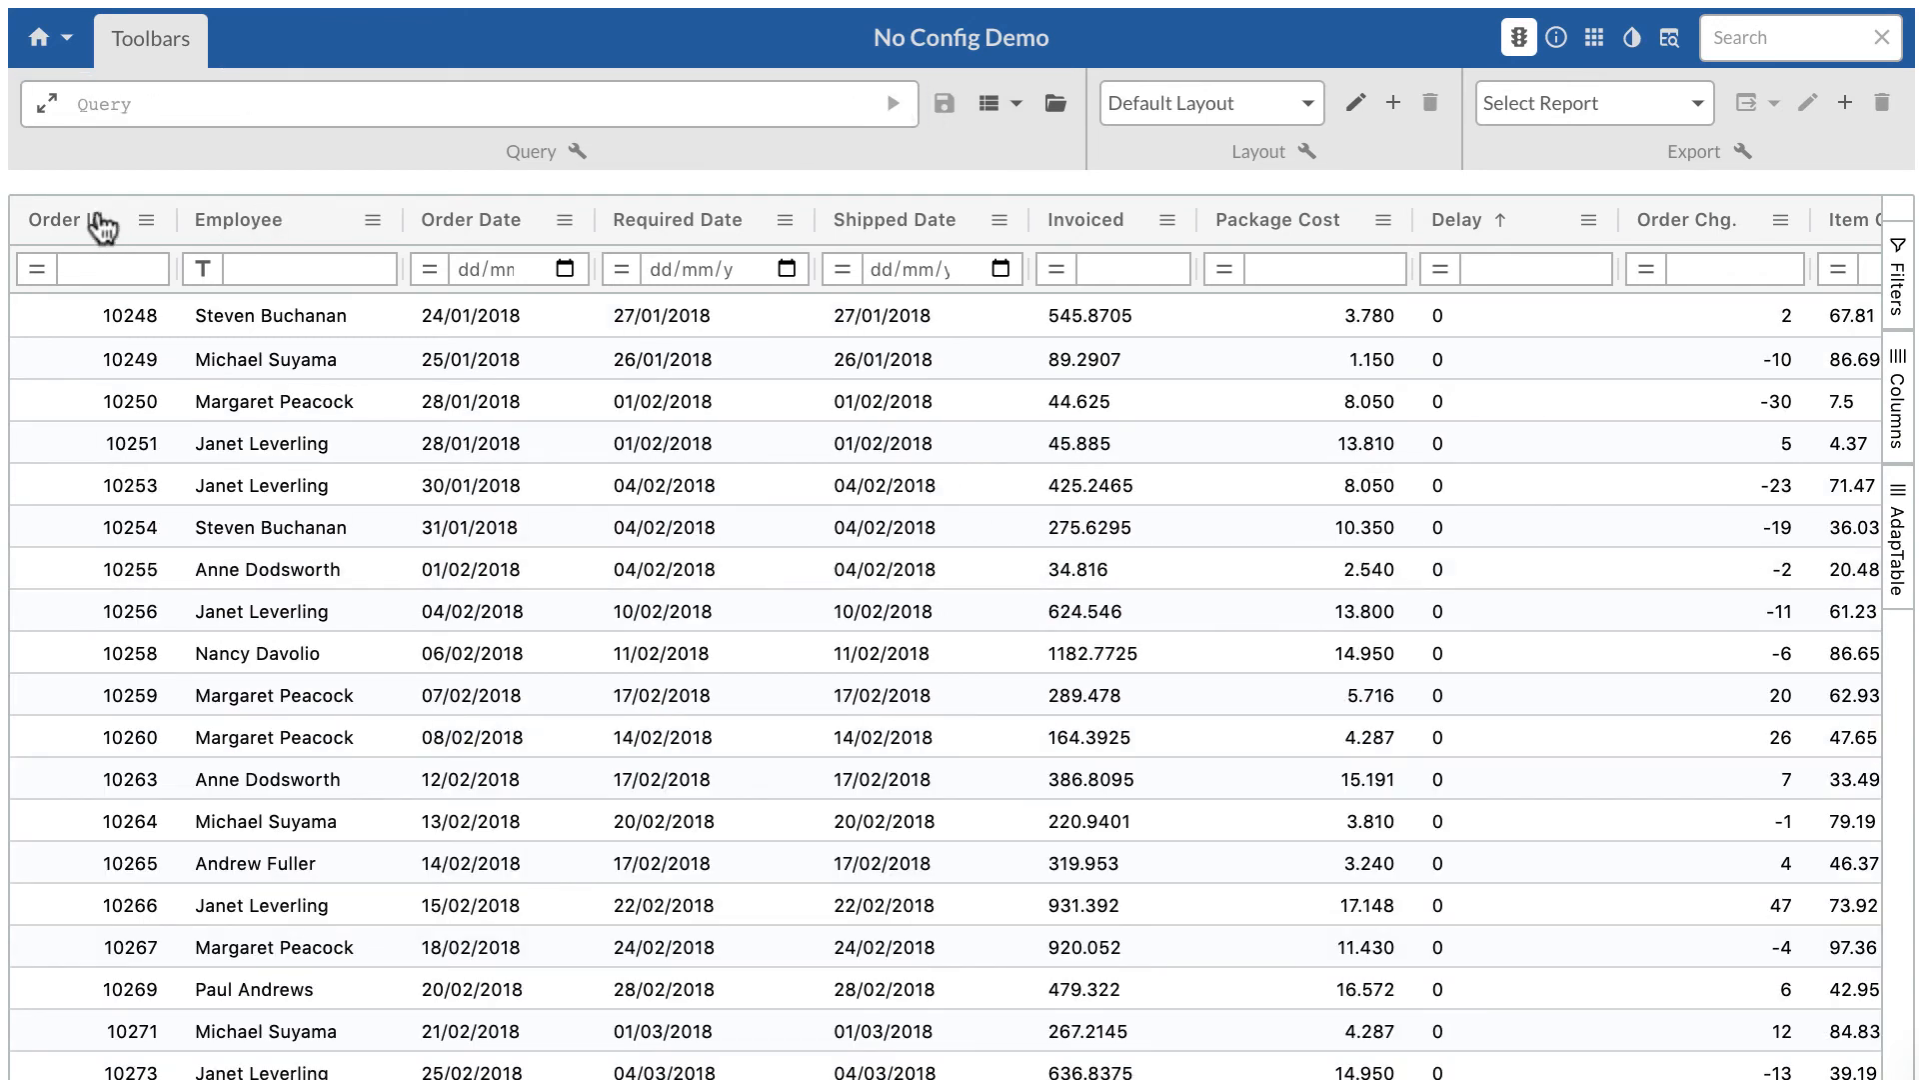
left_click(92, 226)
left_click(92, 226)
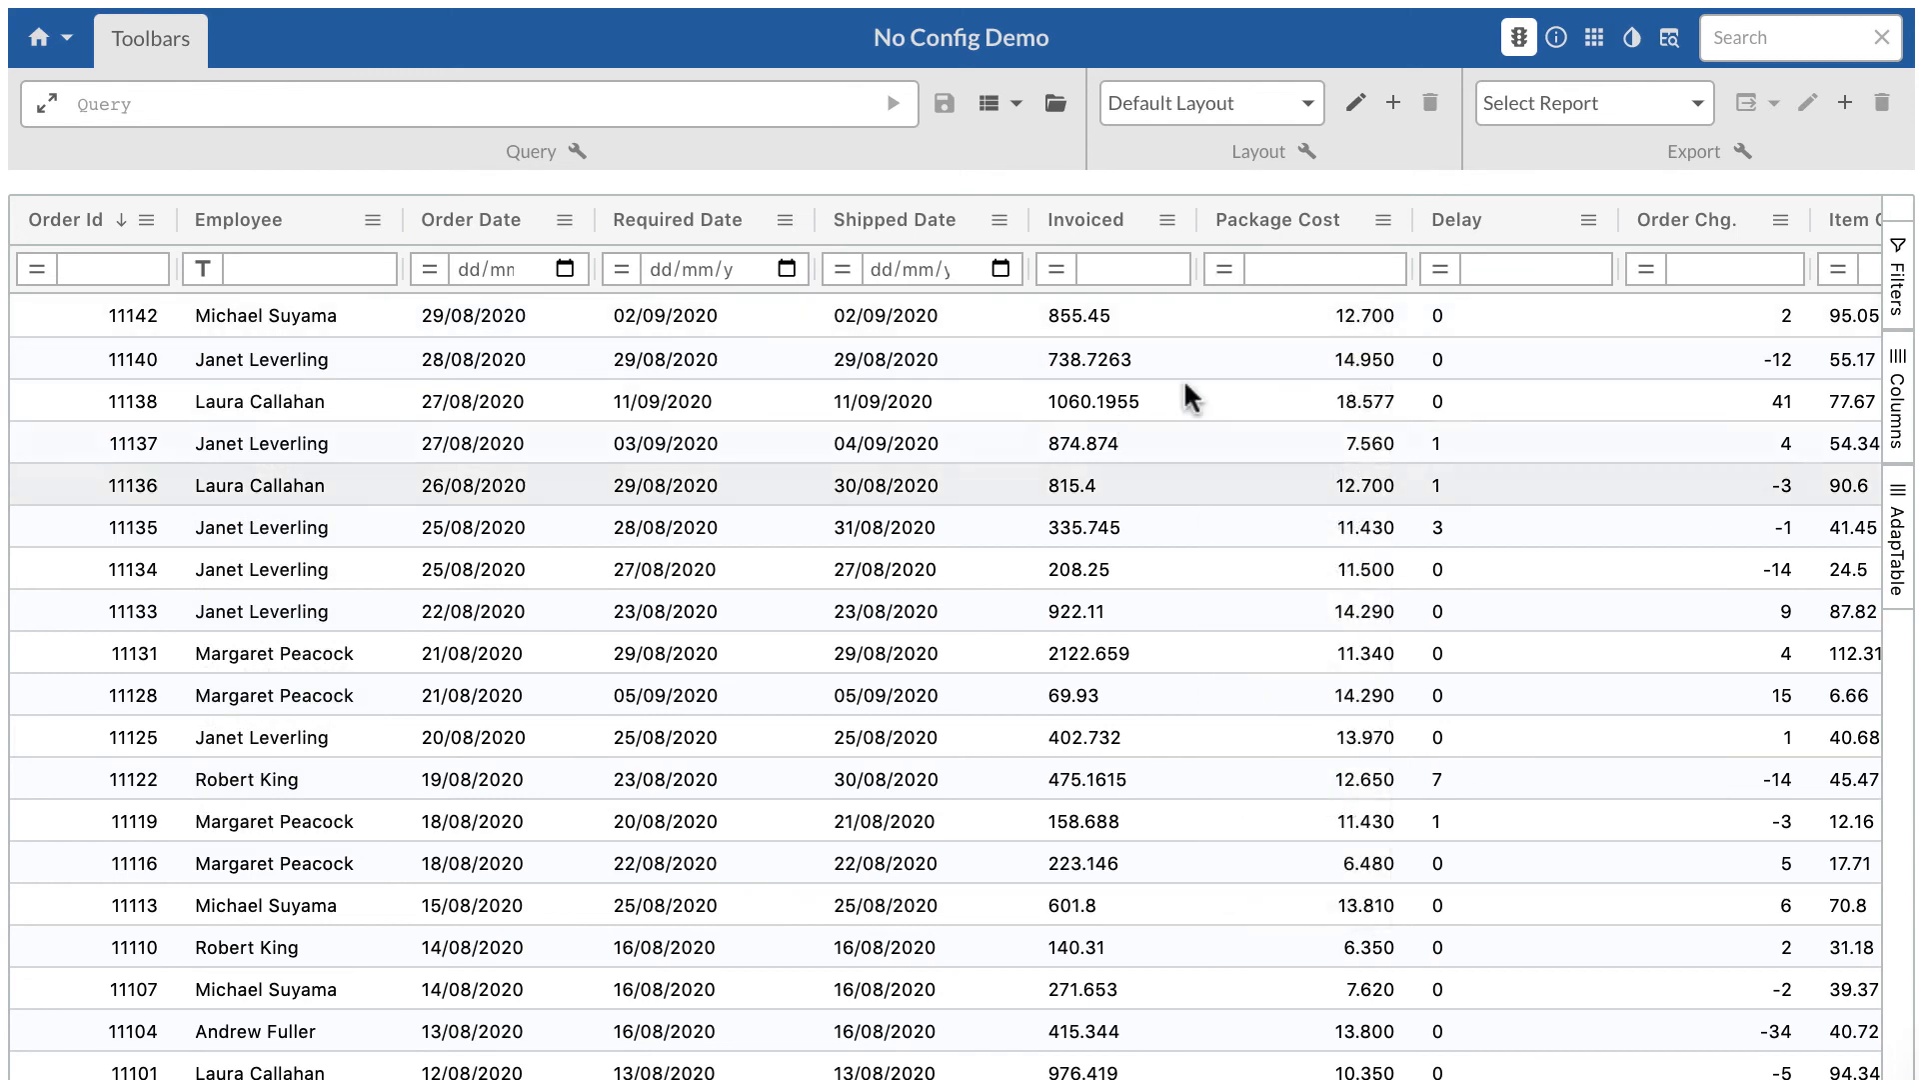
- Load the saved Recent Orders query to view its matching rows, and clear it again
left_click(1056, 108)
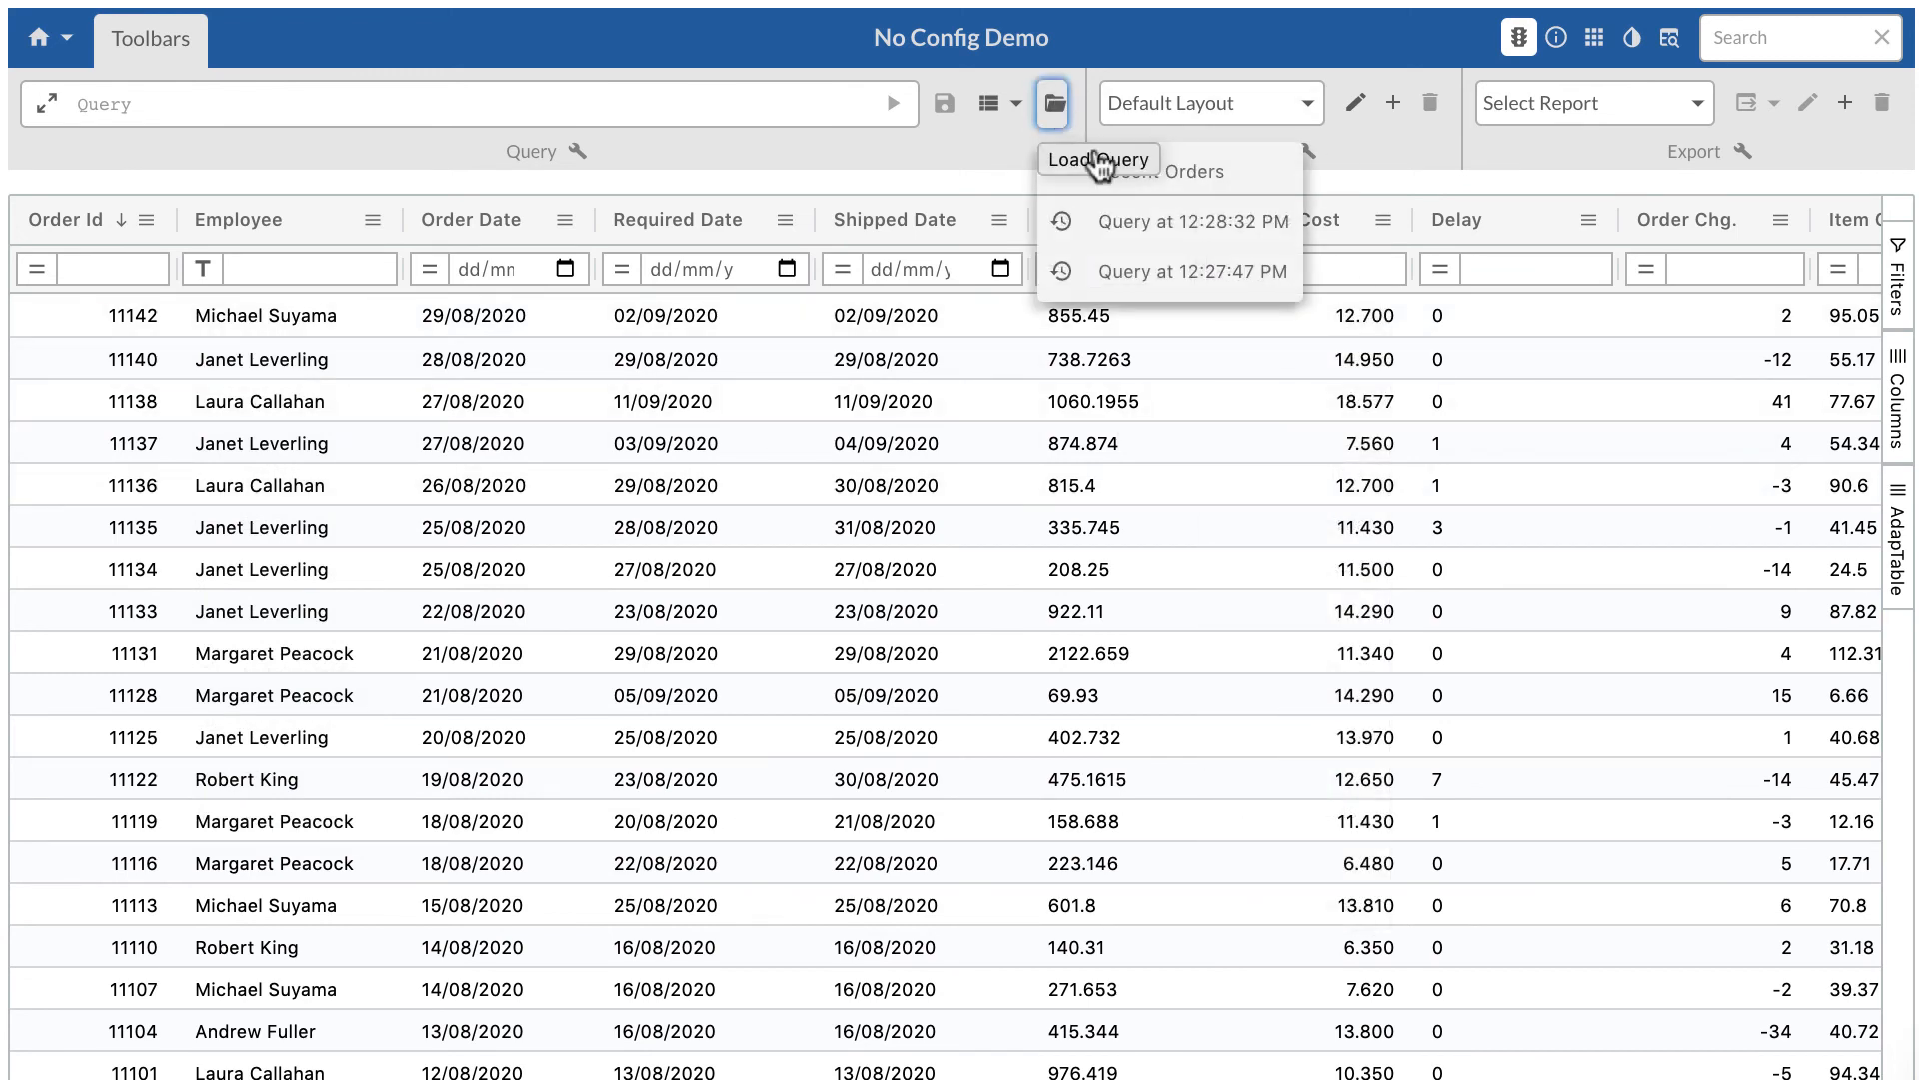
left_click(1215, 182)
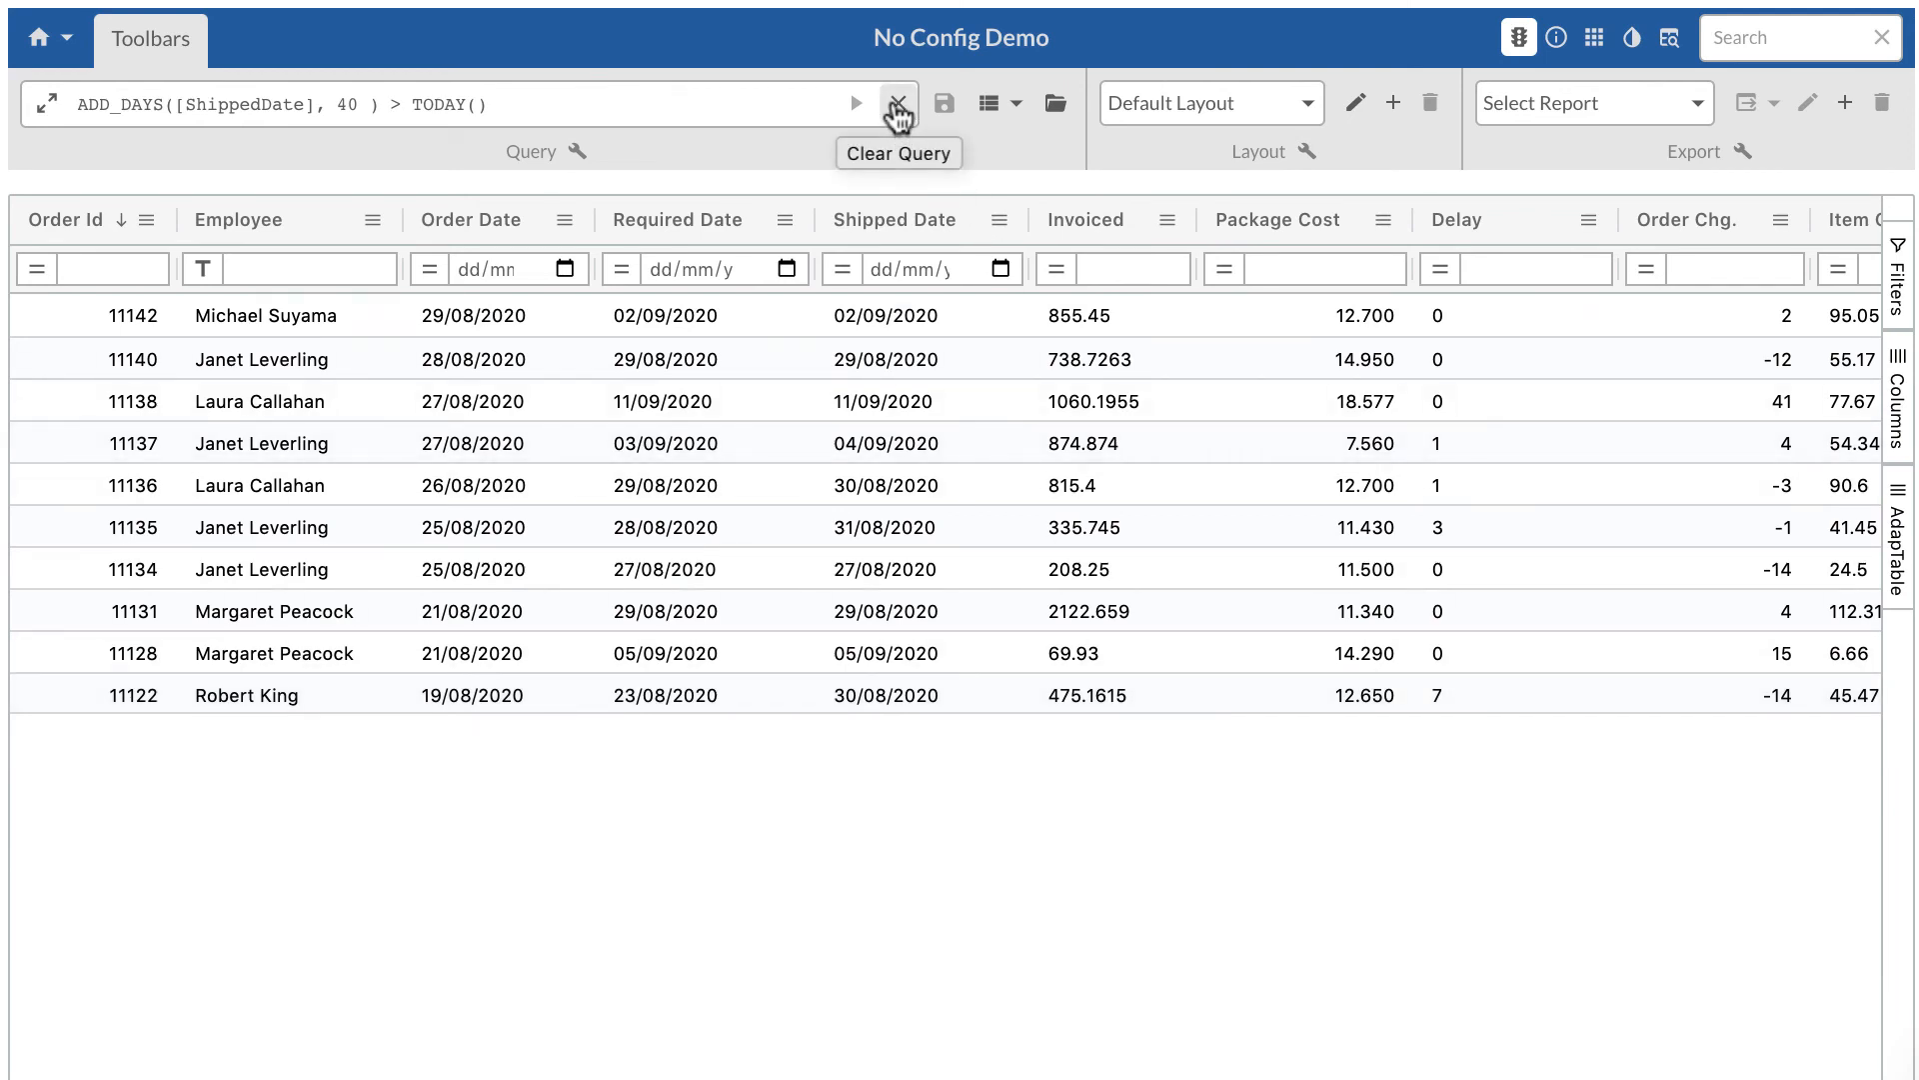
left_click(899, 113)
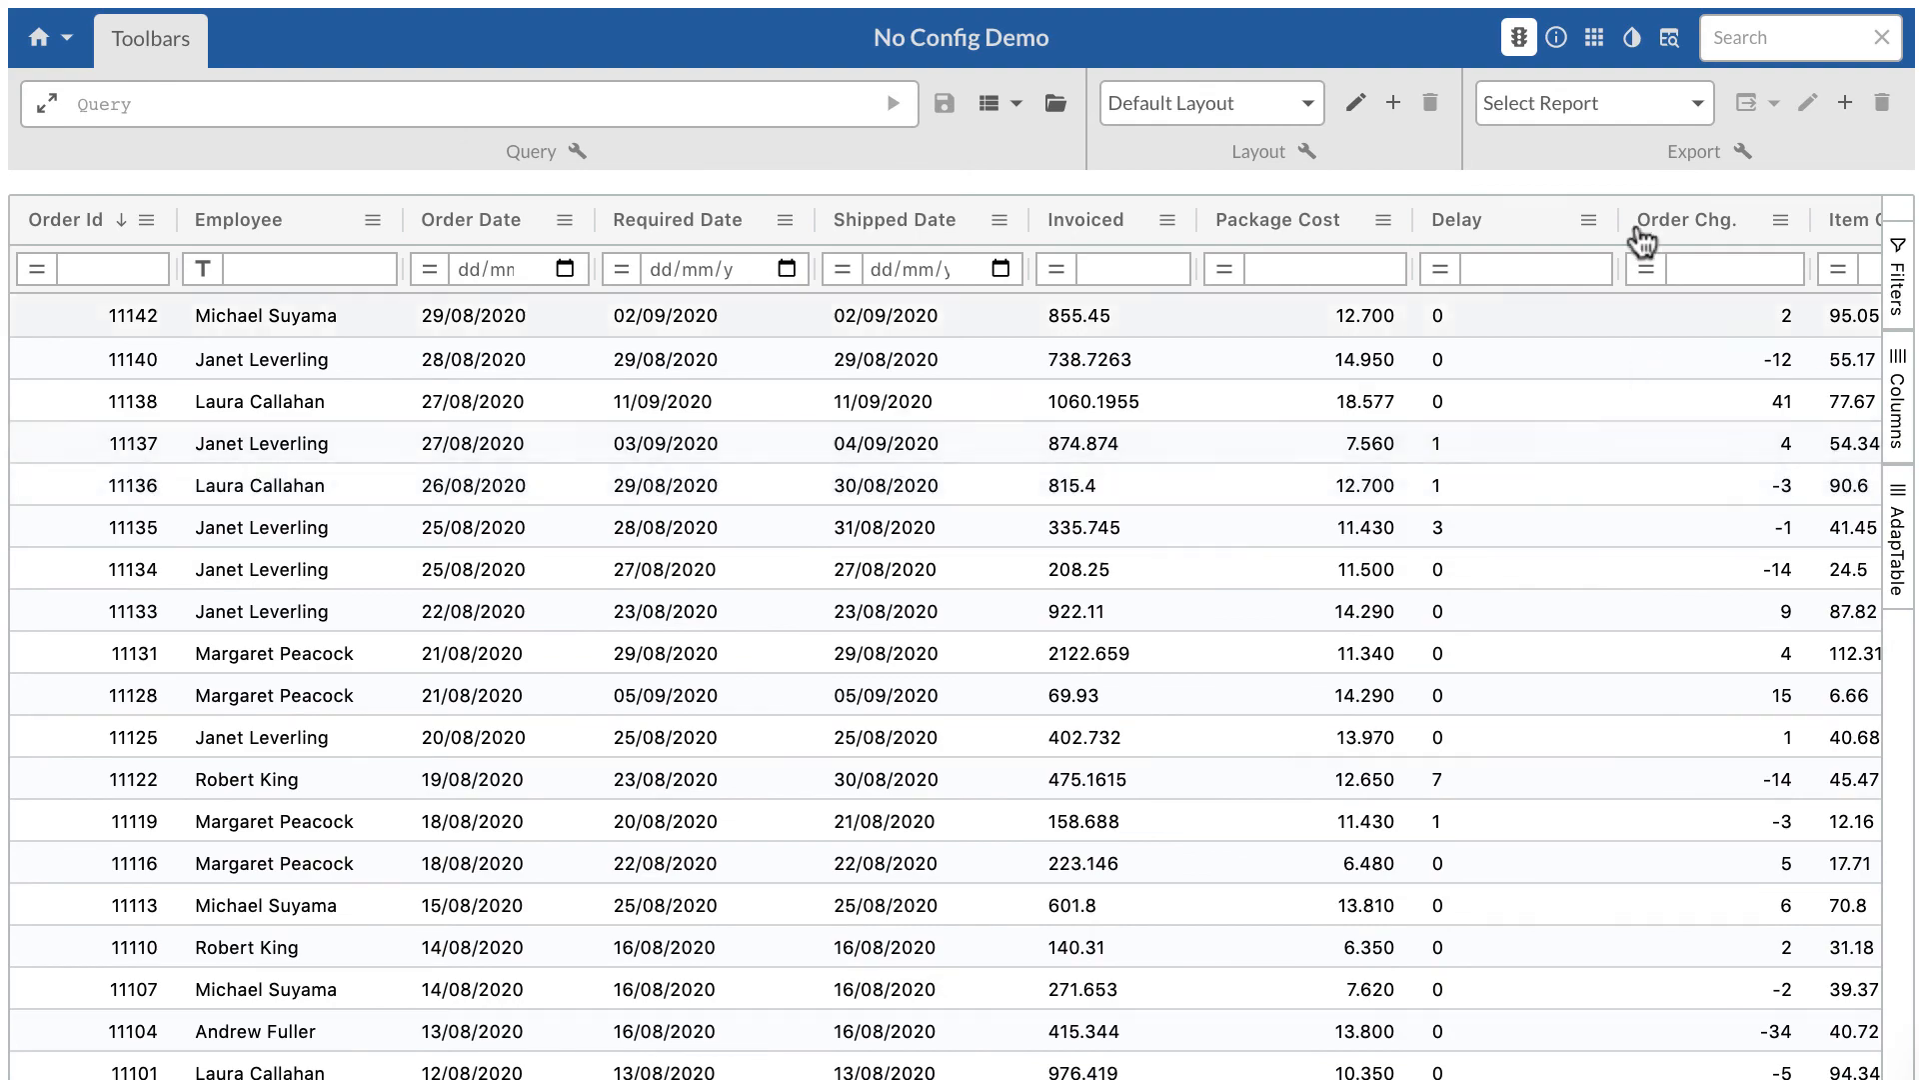
- Start a new conditional style with a yellow back colour and set its scope to Whole Row
left_click(1632, 37)
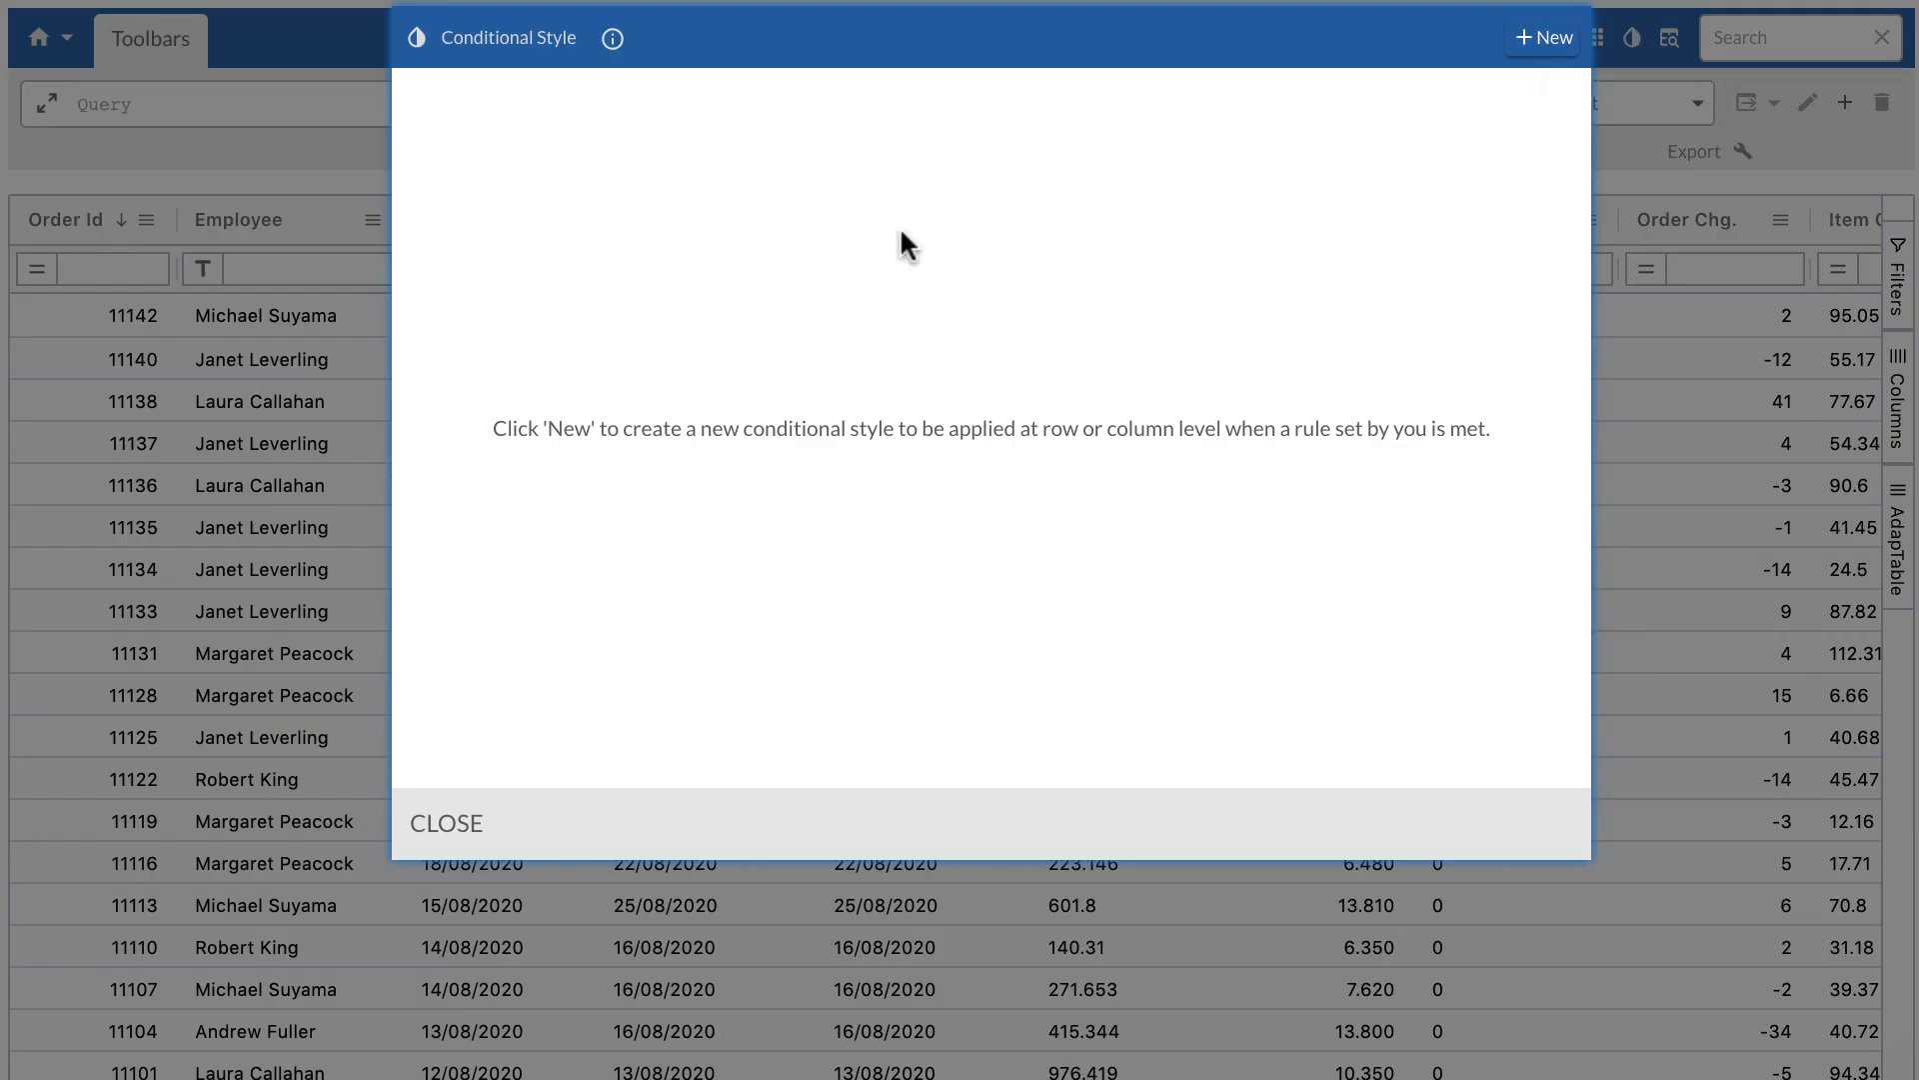
left_click(1529, 46)
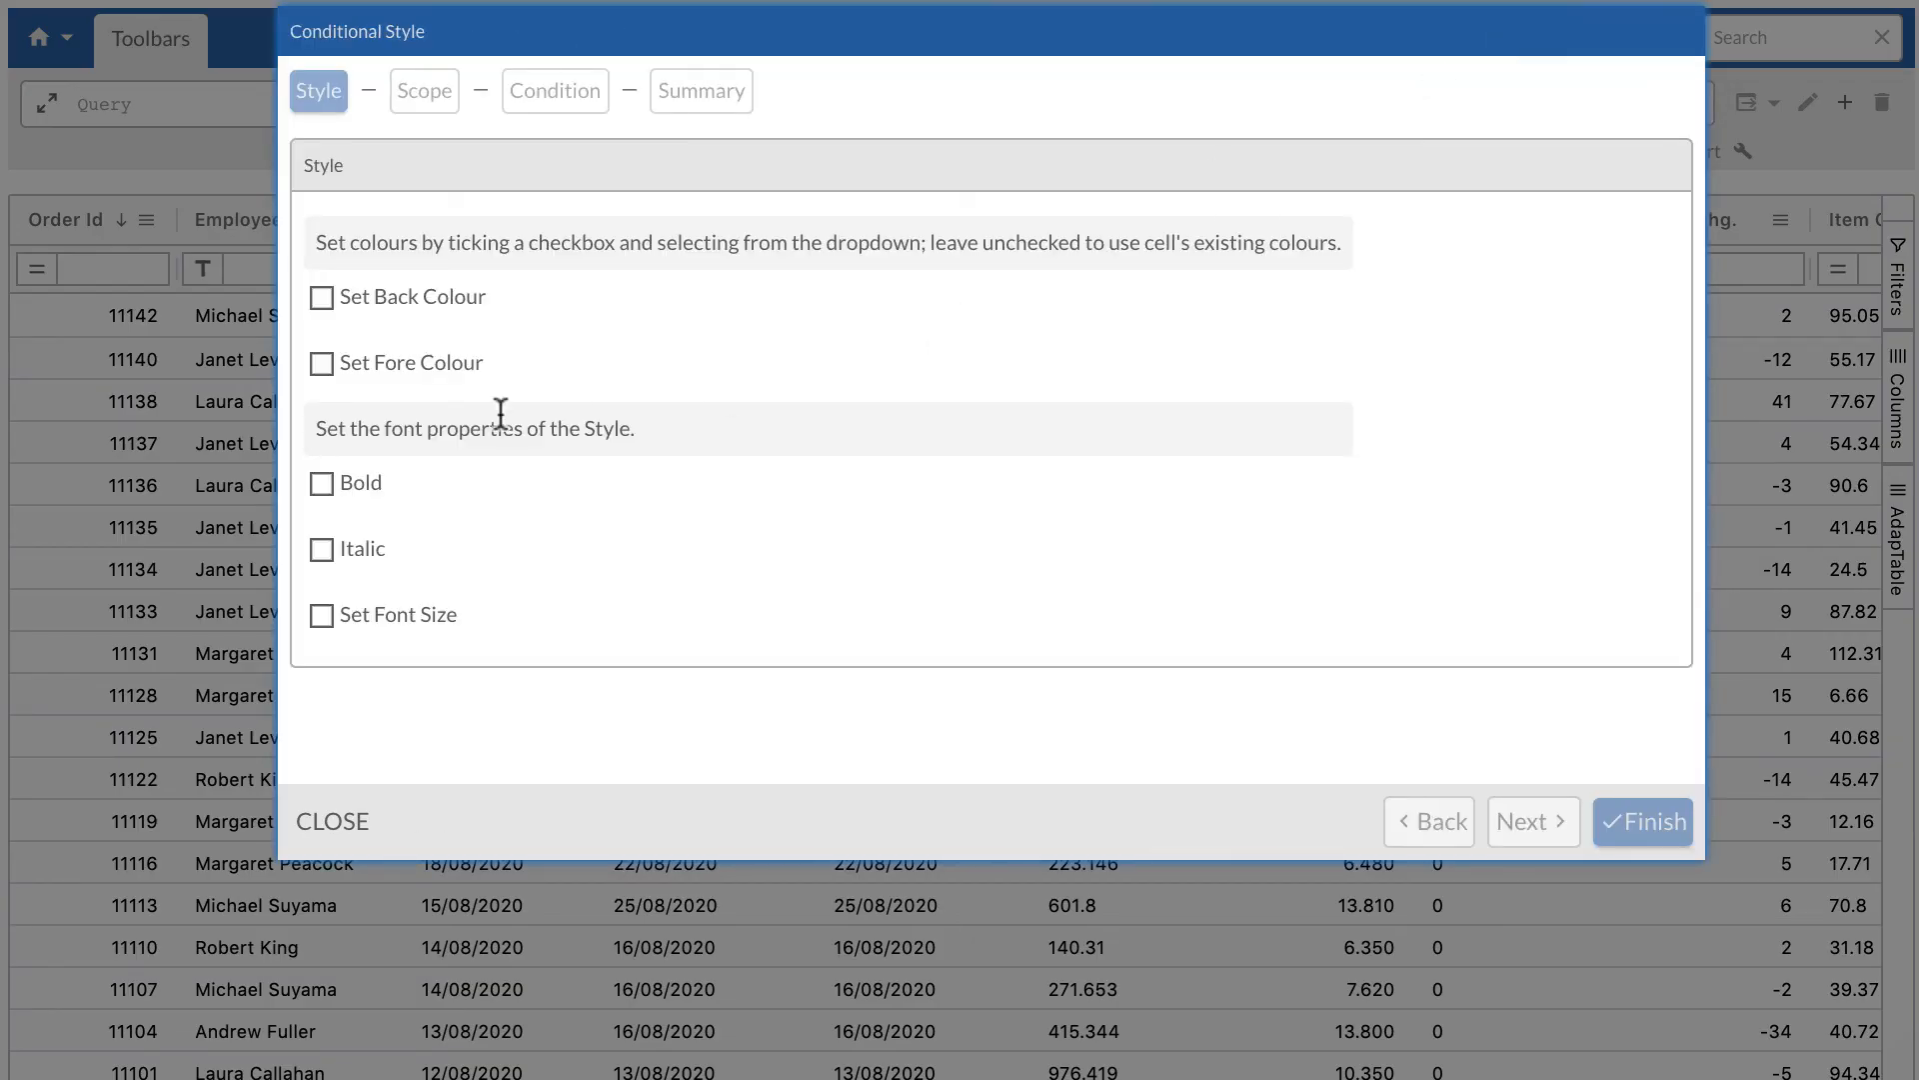
left_click(420, 300)
left_click(565, 297)
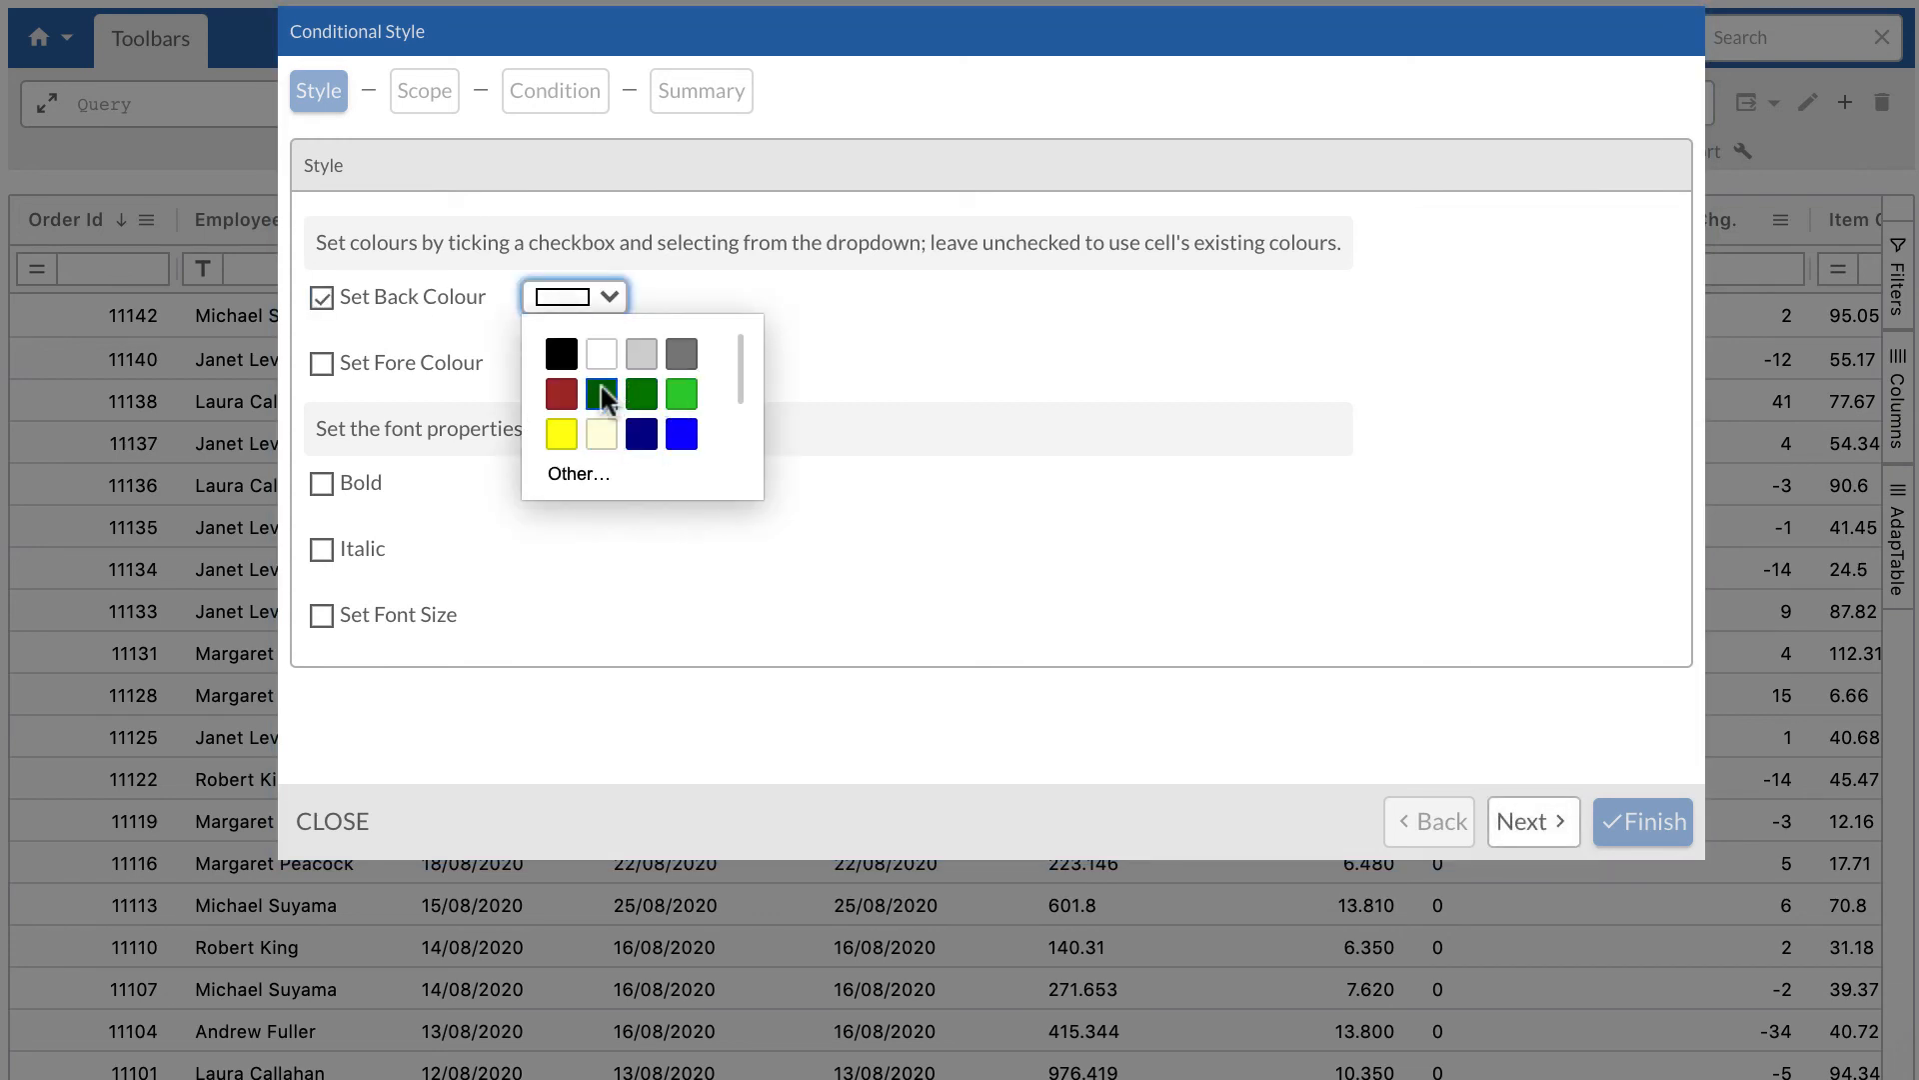
left_click(563, 424)
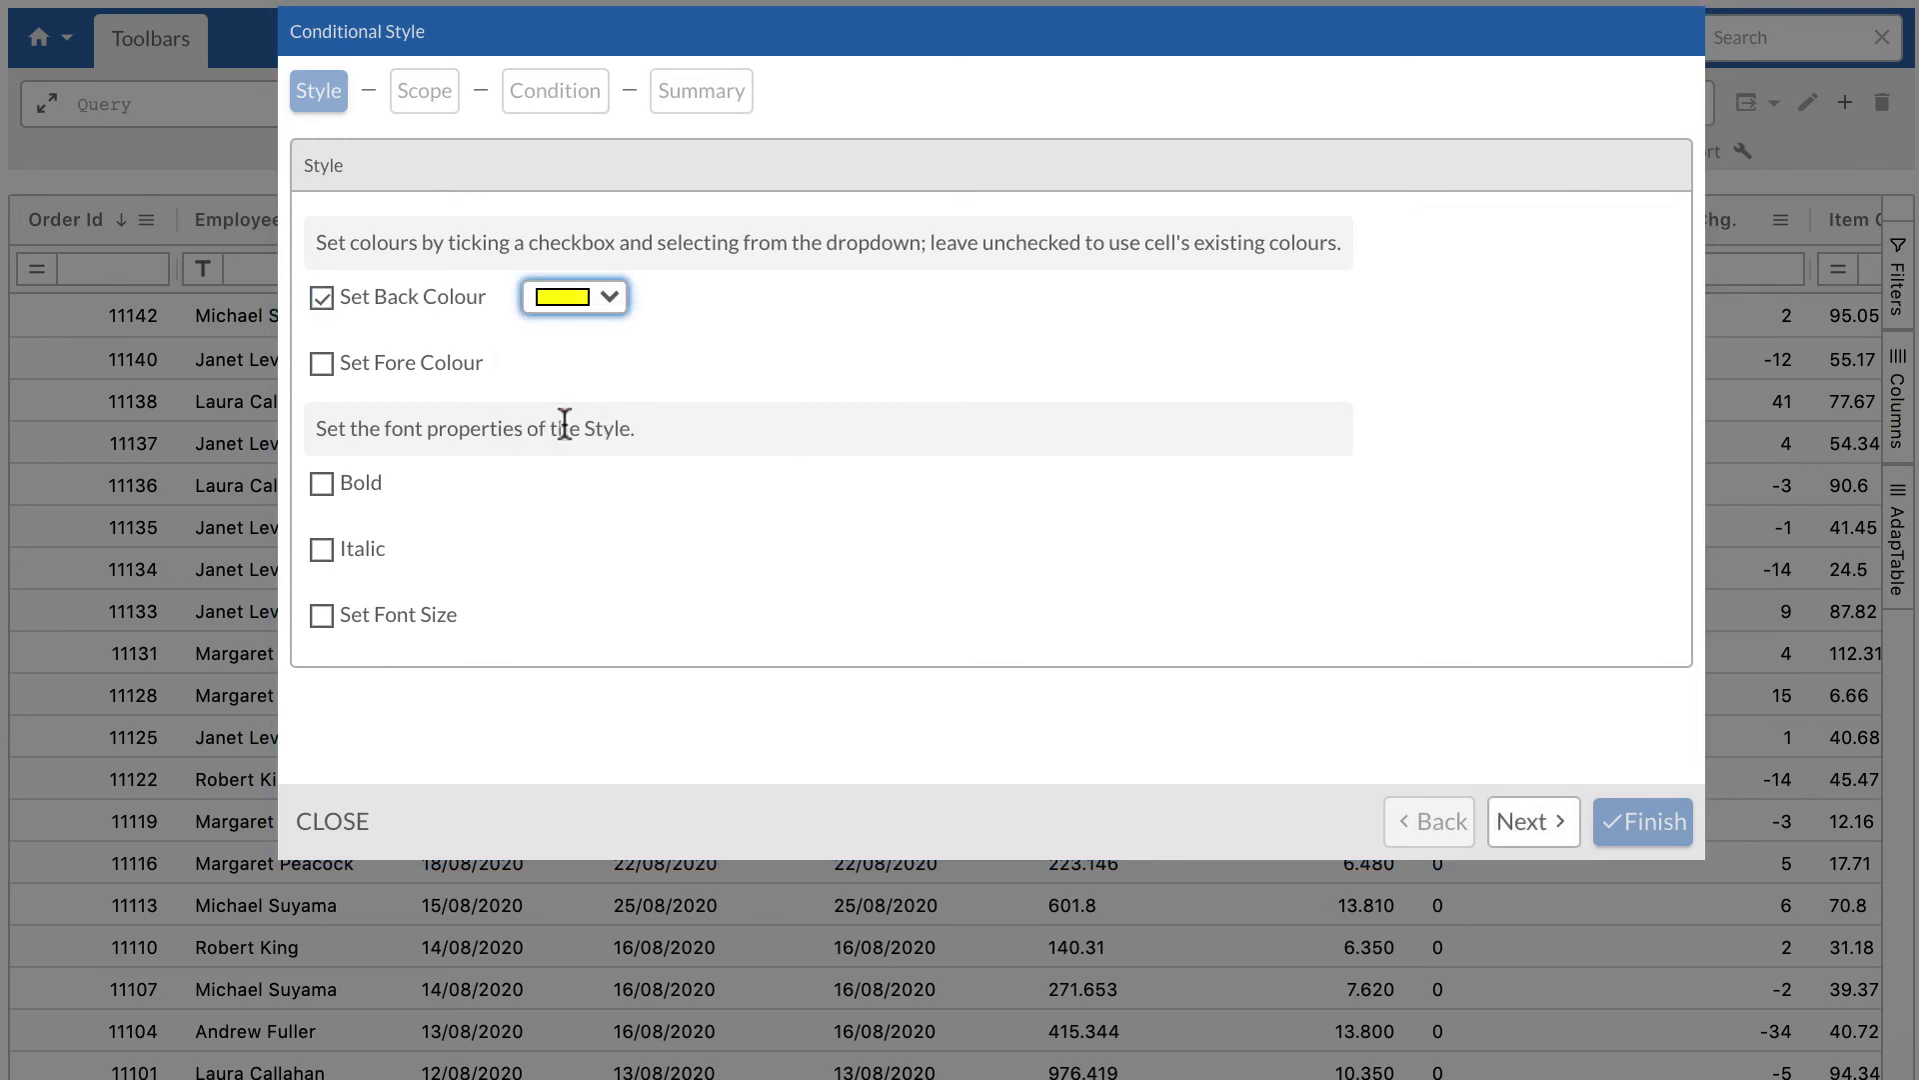
left_click(1537, 823)
left_click(417, 317)
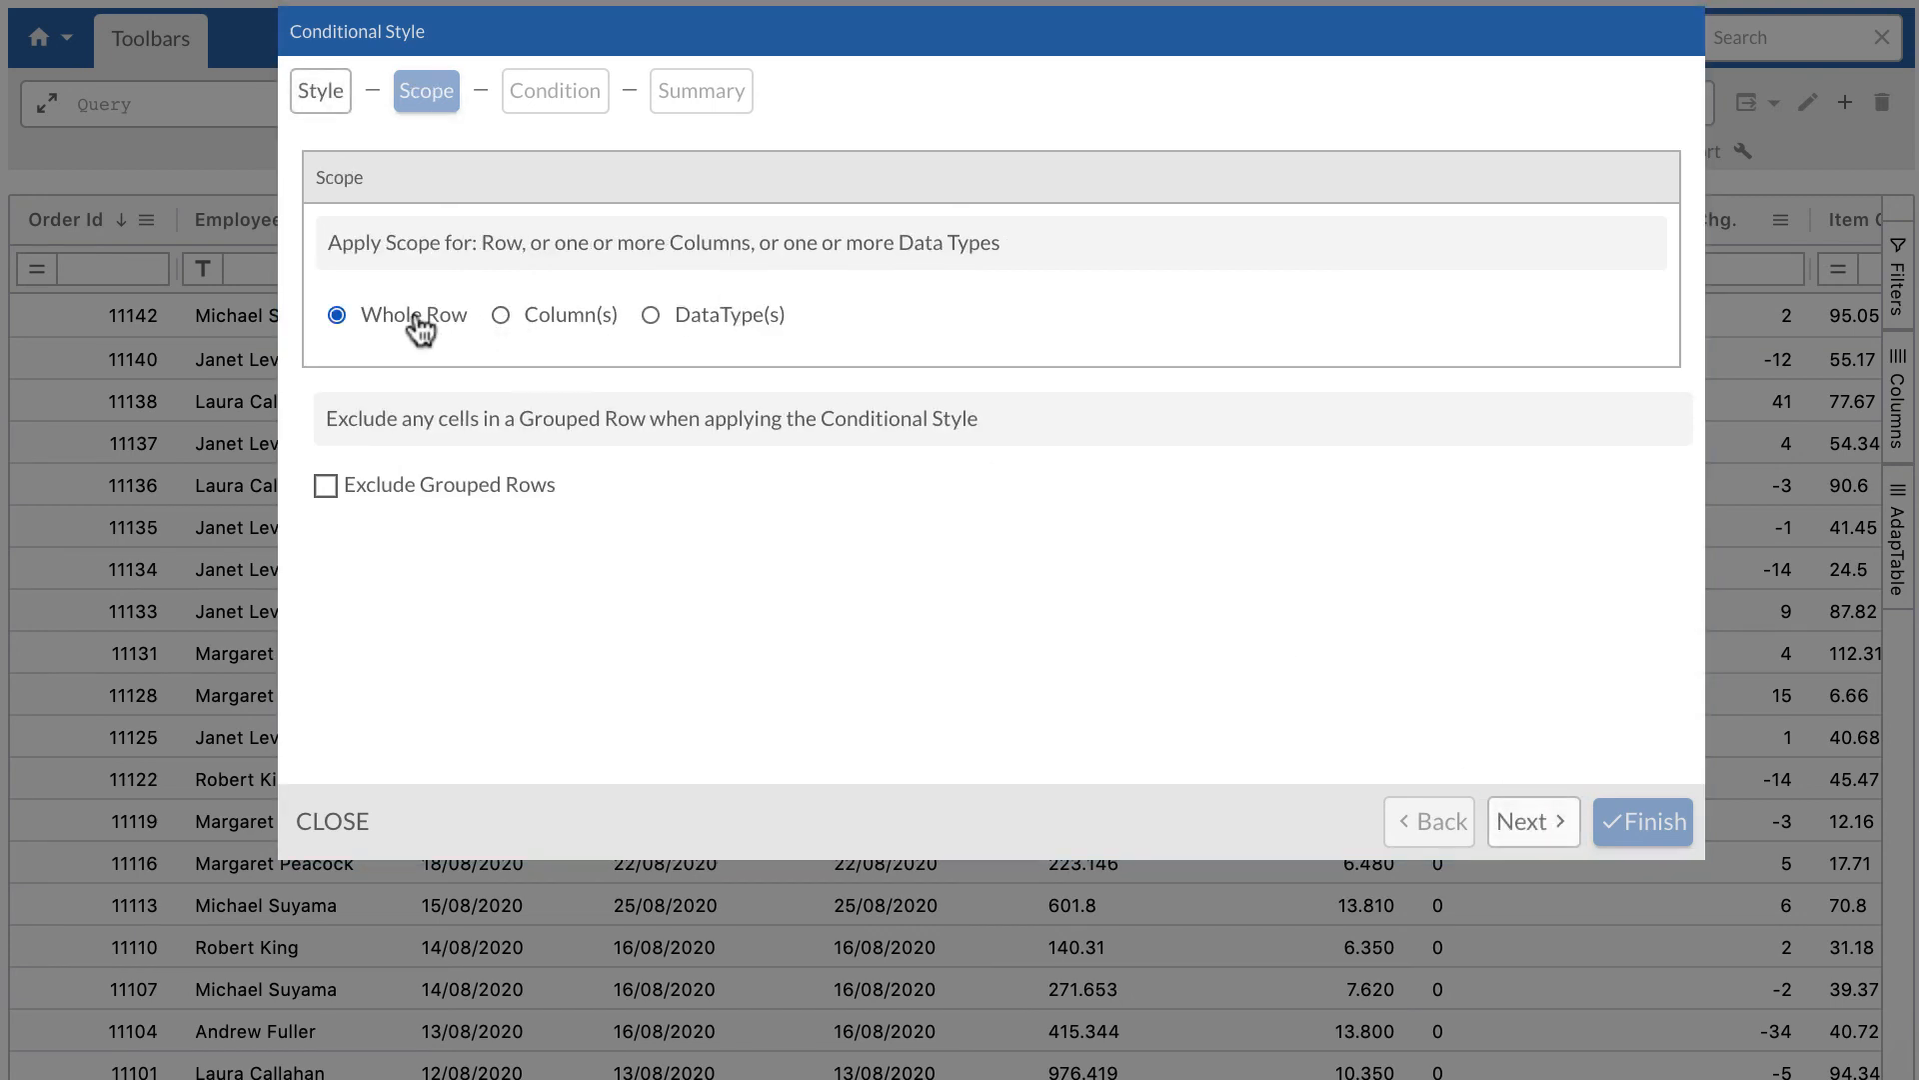
- Base the conditional style's condition on the shared query Recent Orders
left_click(1529, 822)
left_click(1529, 822)
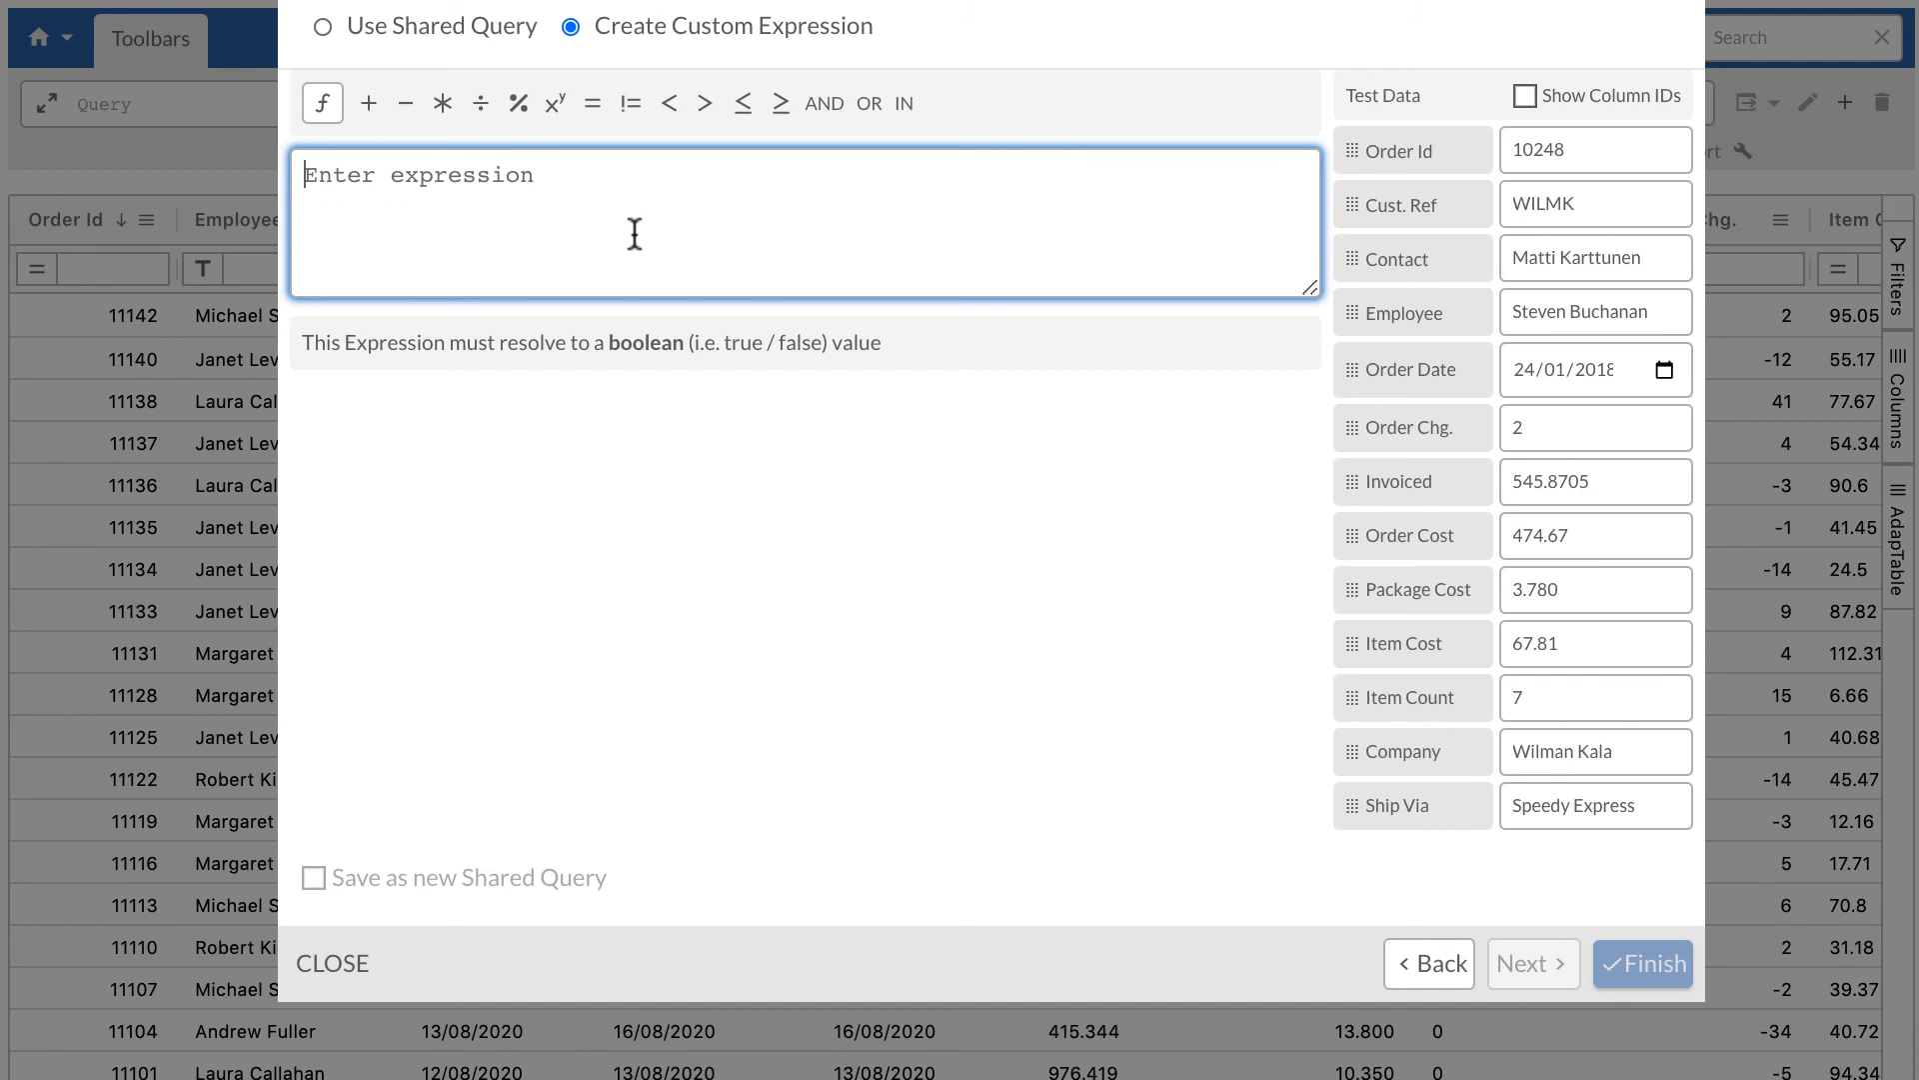
left_click(322, 26)
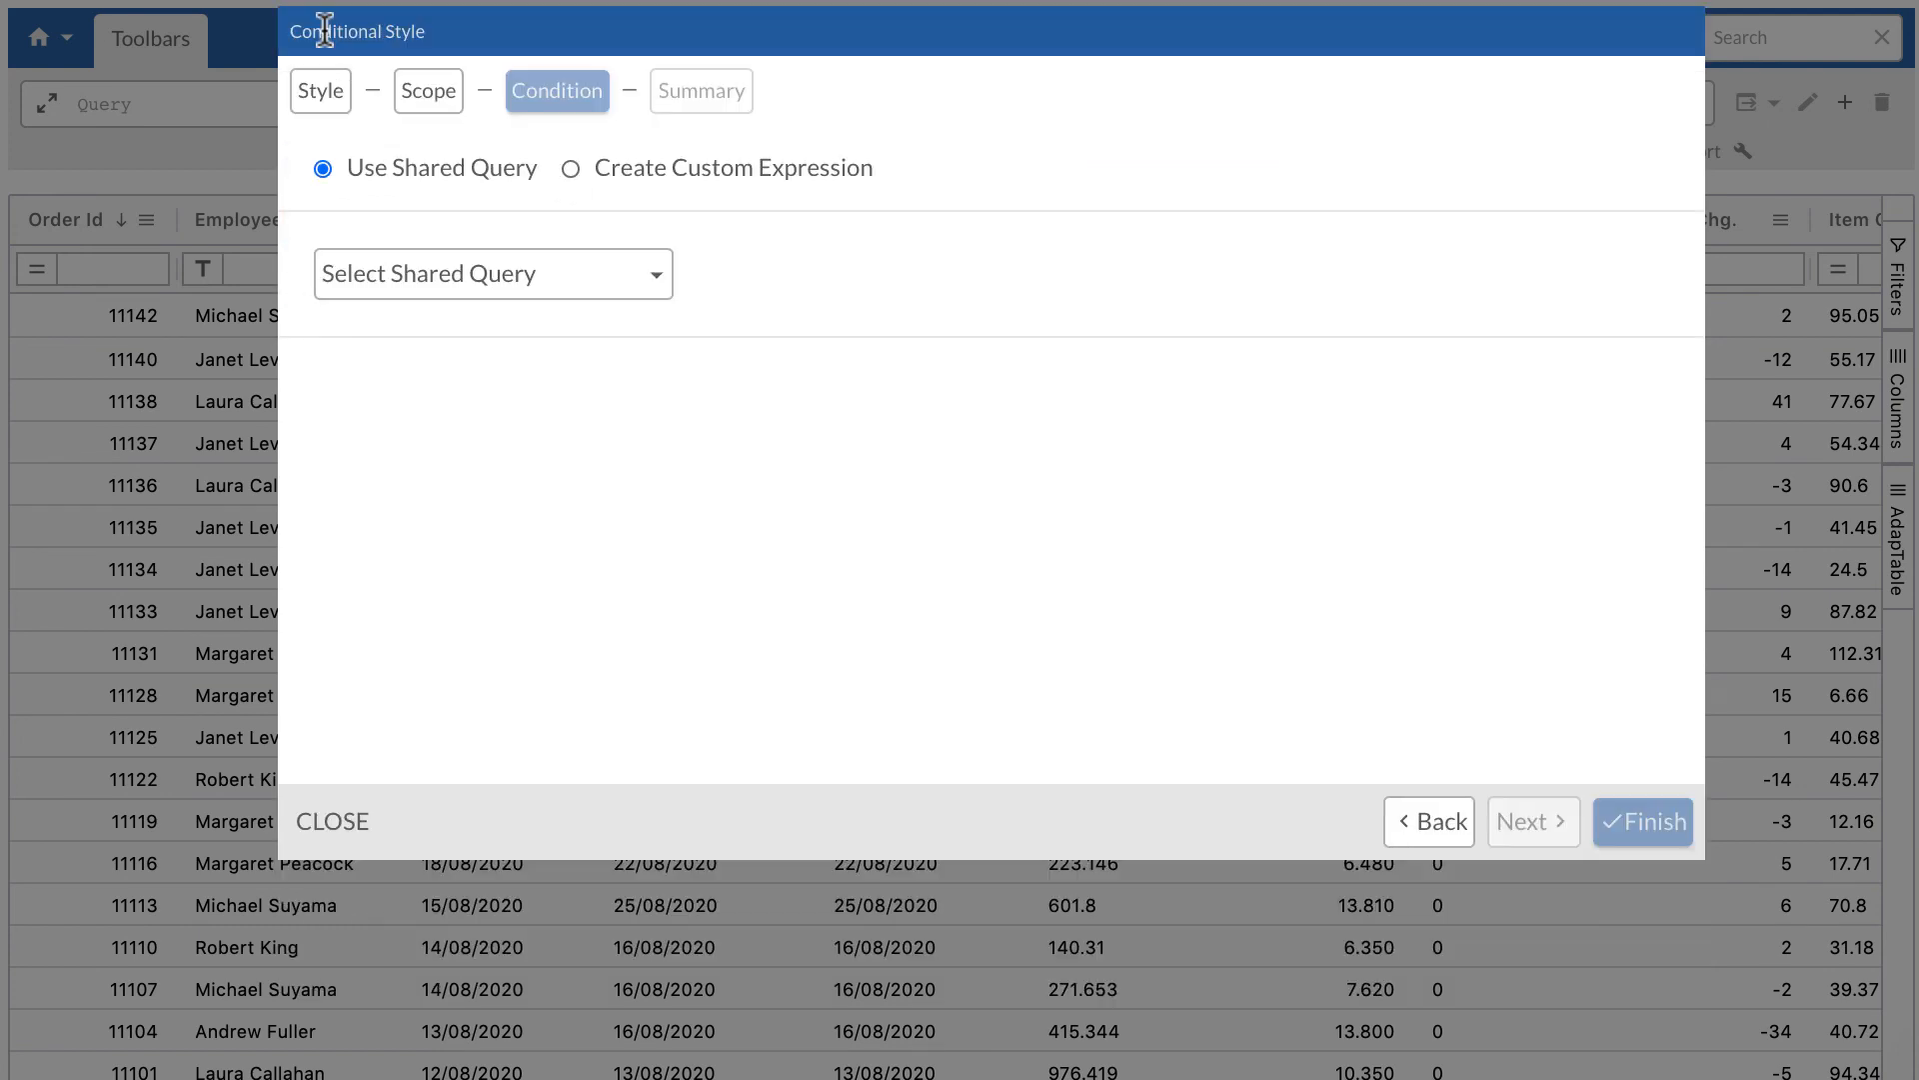
left_click(412, 282)
left_click(412, 360)
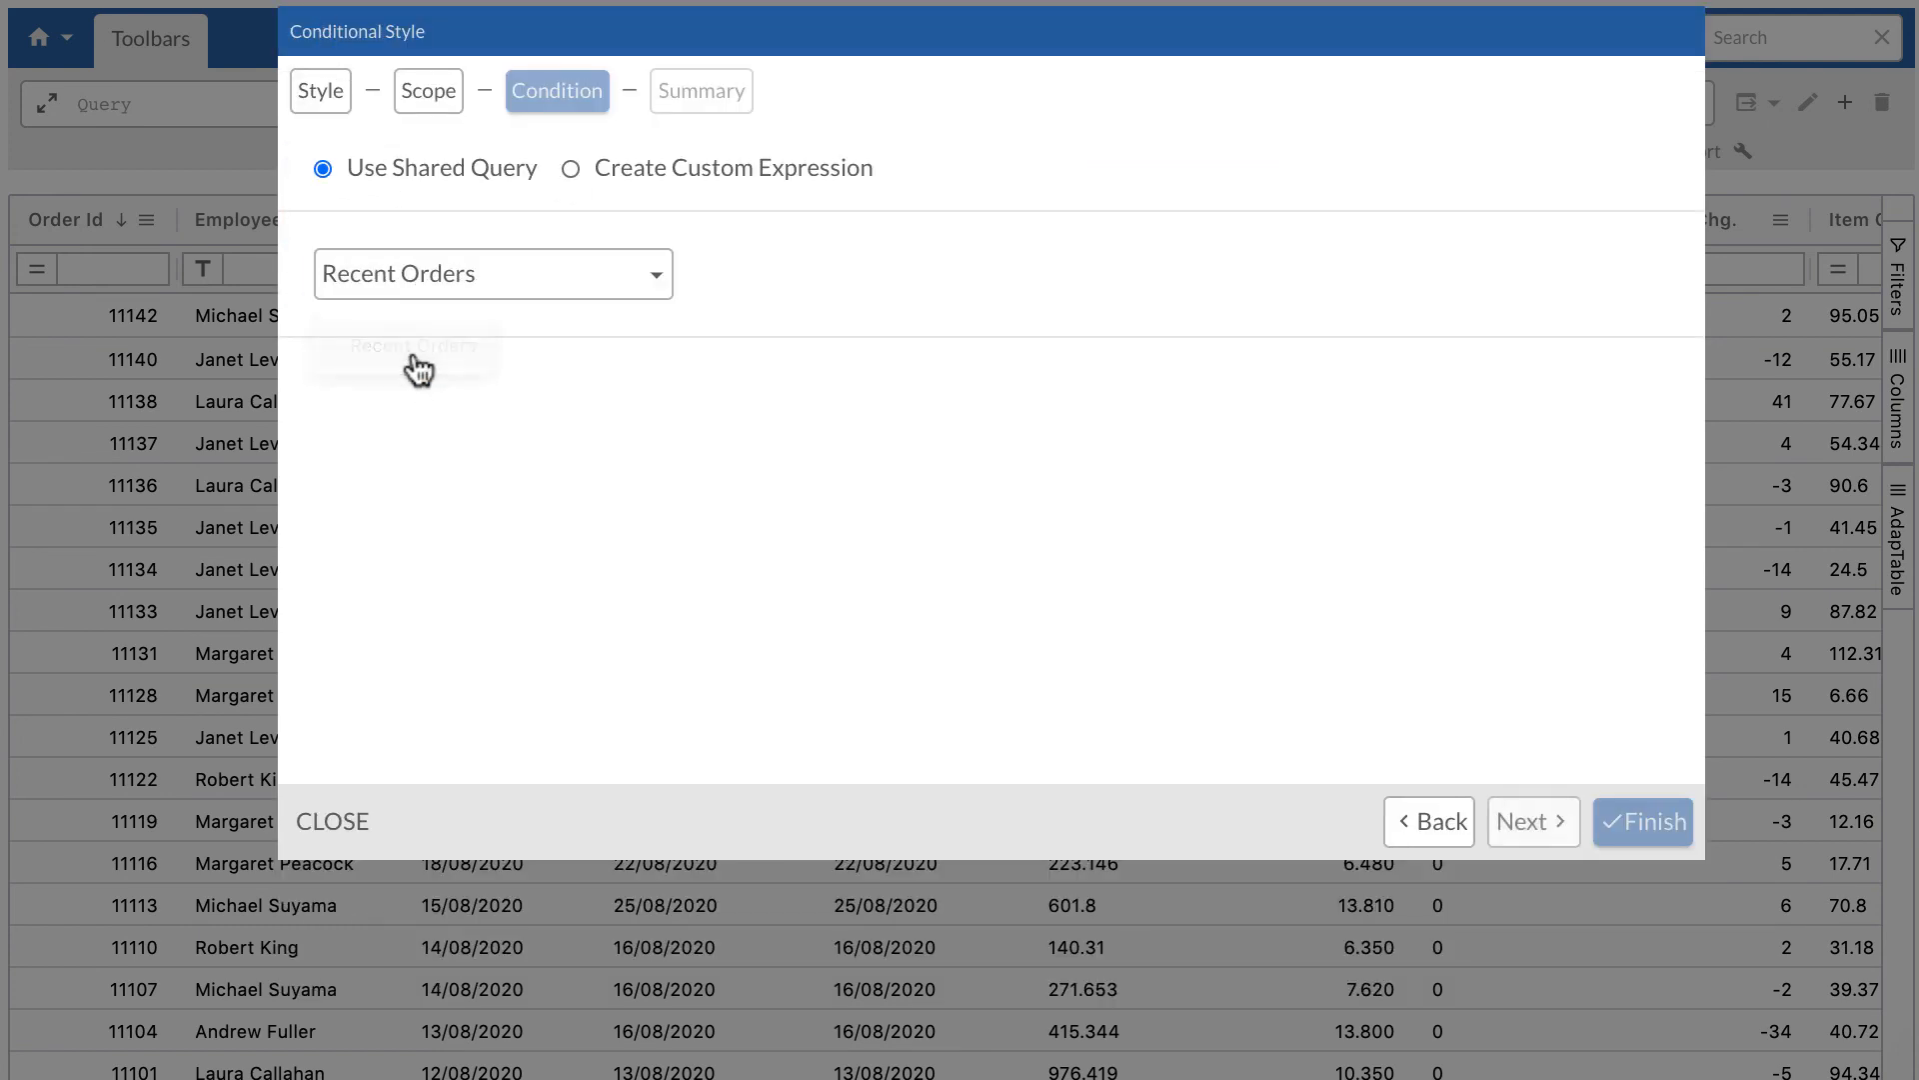
- Finish the conditional style from its summary and close the settings dialog to review the order grid
left_click(1529, 820)
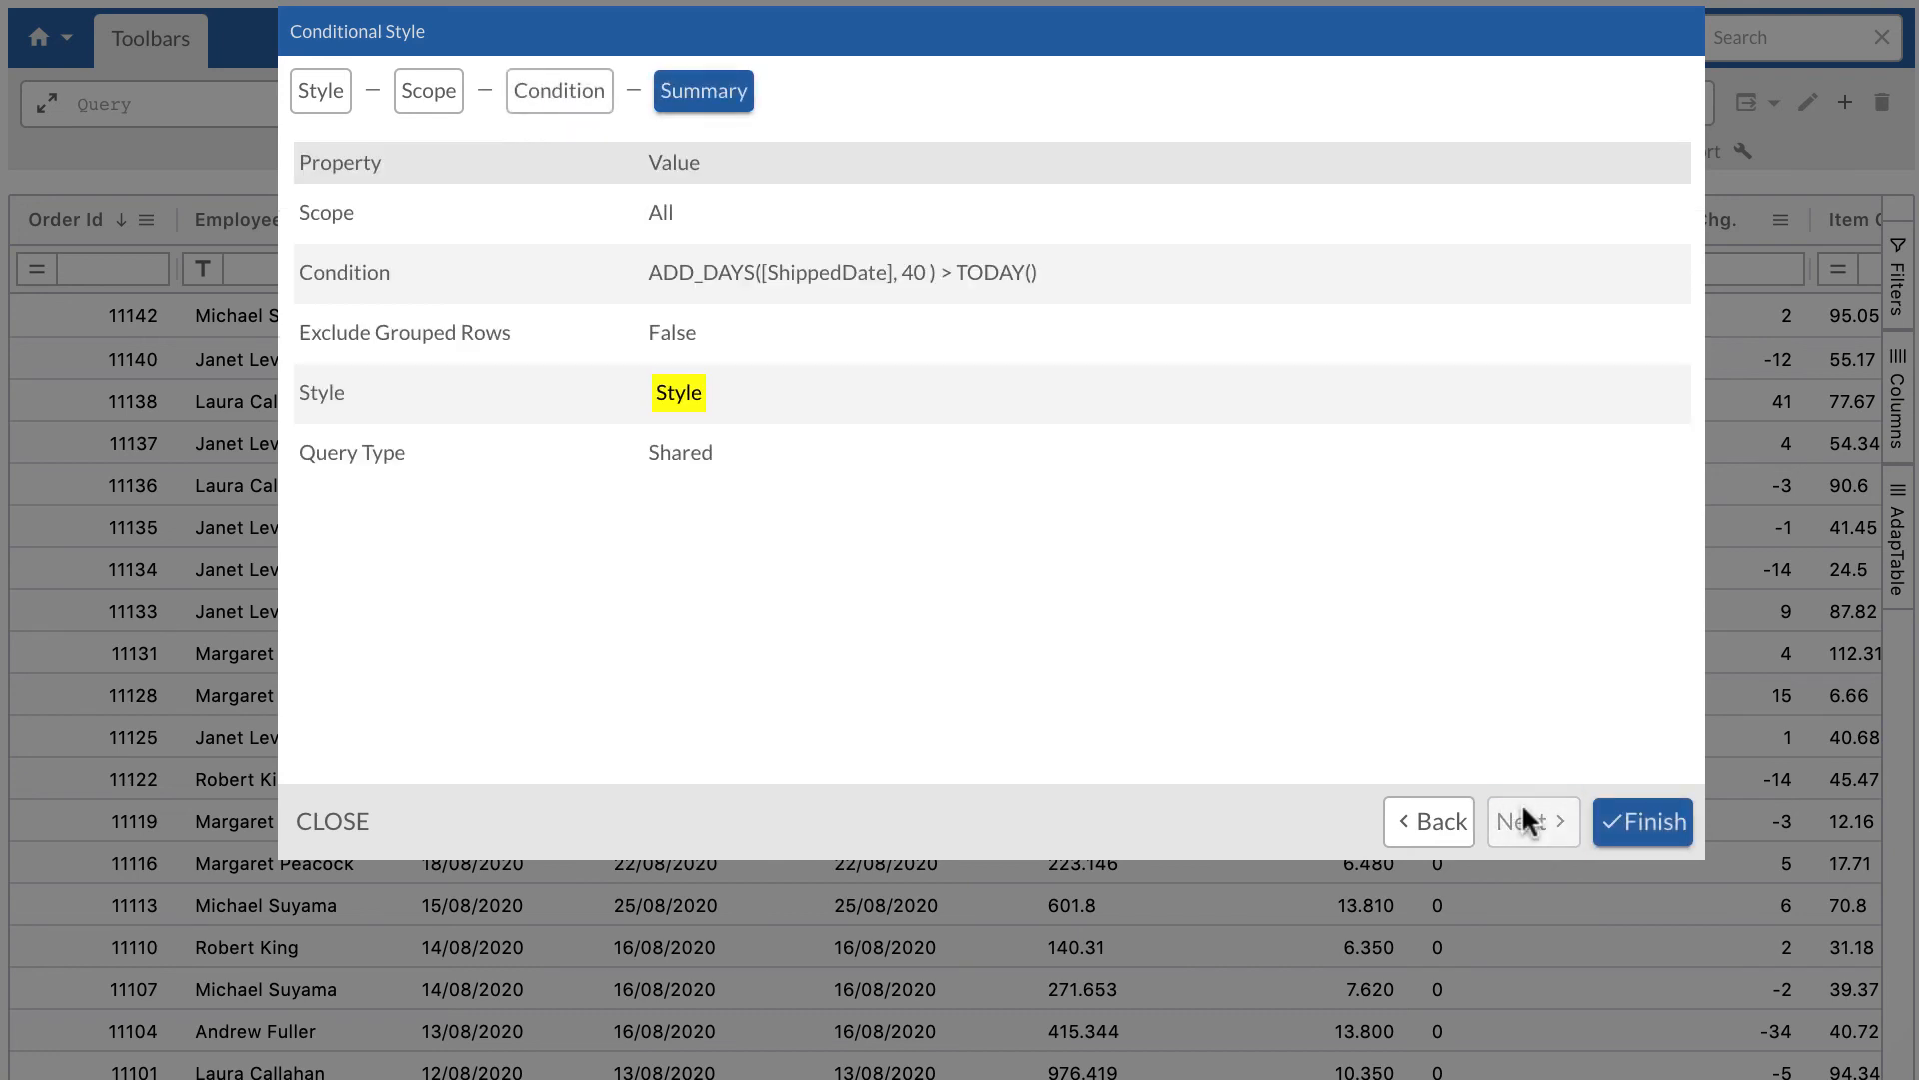
left_click(1651, 820)
left_click(445, 823)
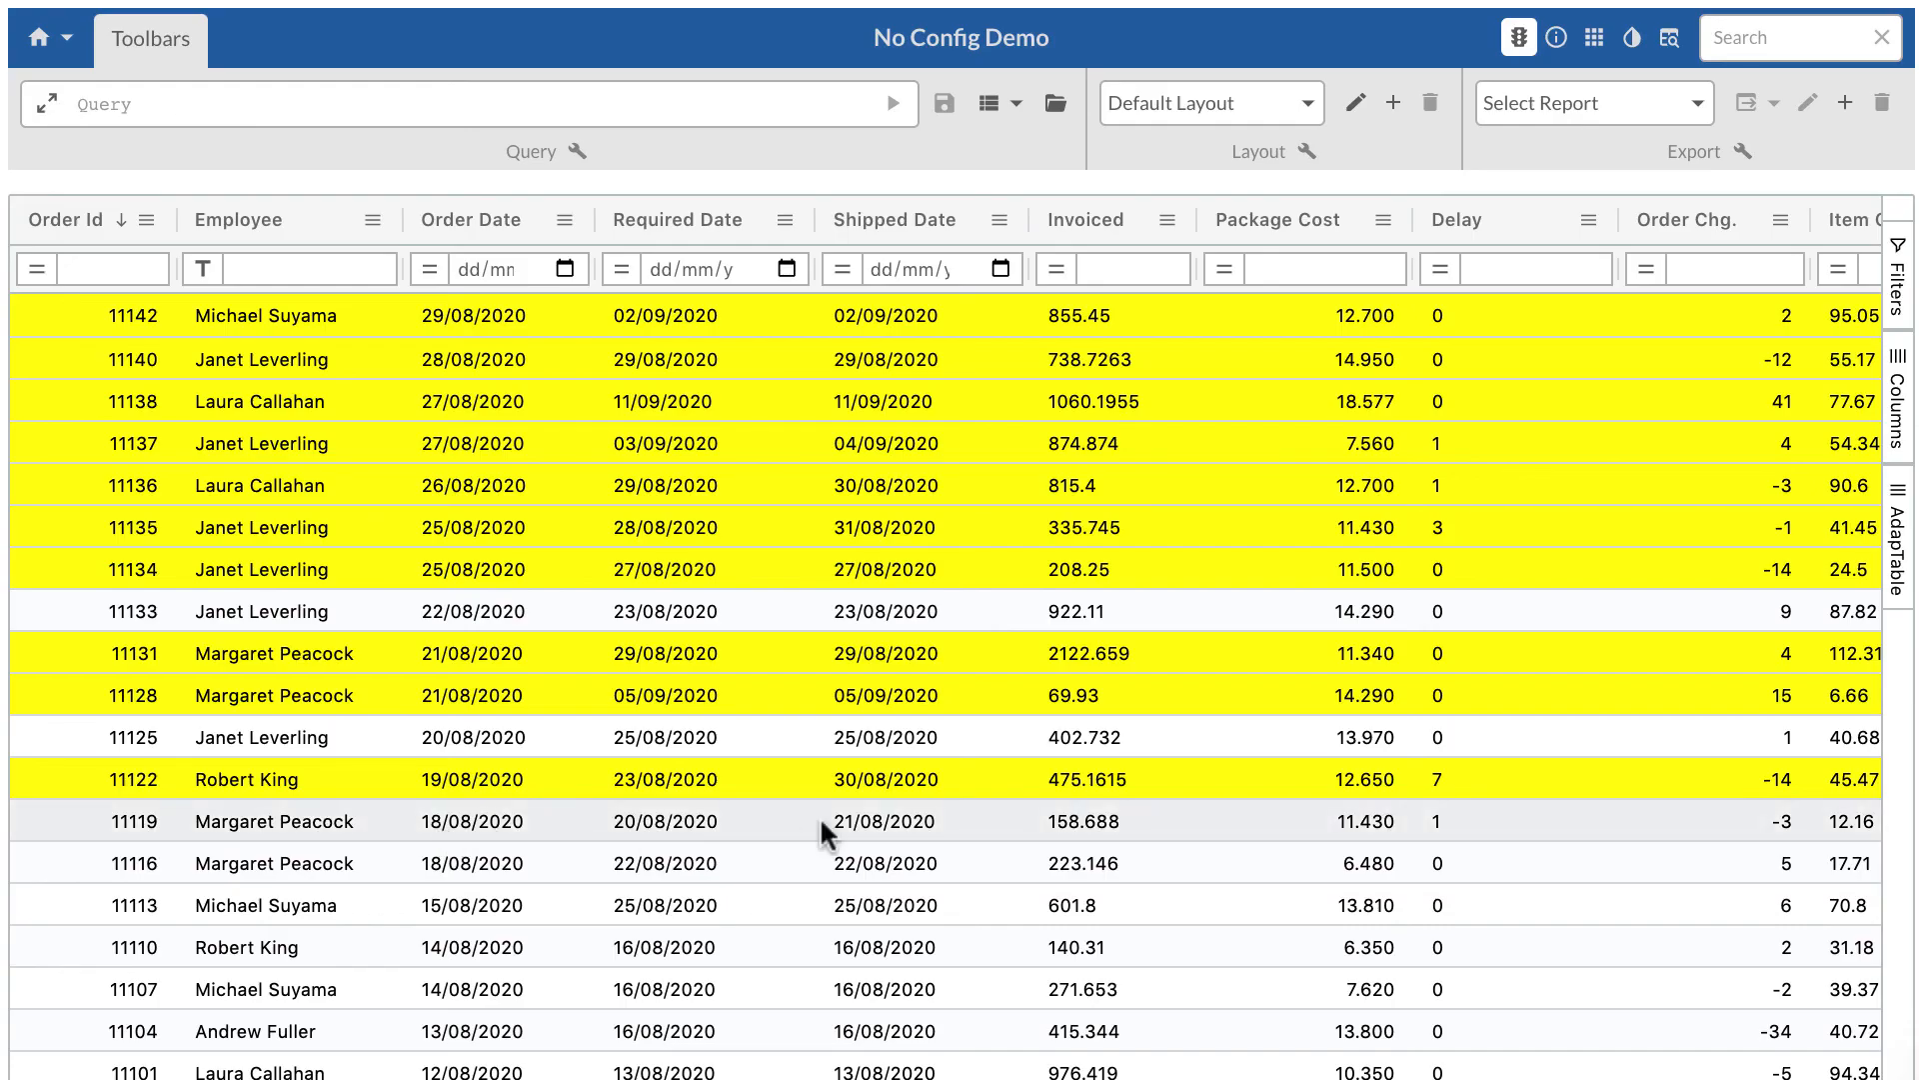
scroll(820, 815, "down", 1)
scroll(820, 816, "up", 1)
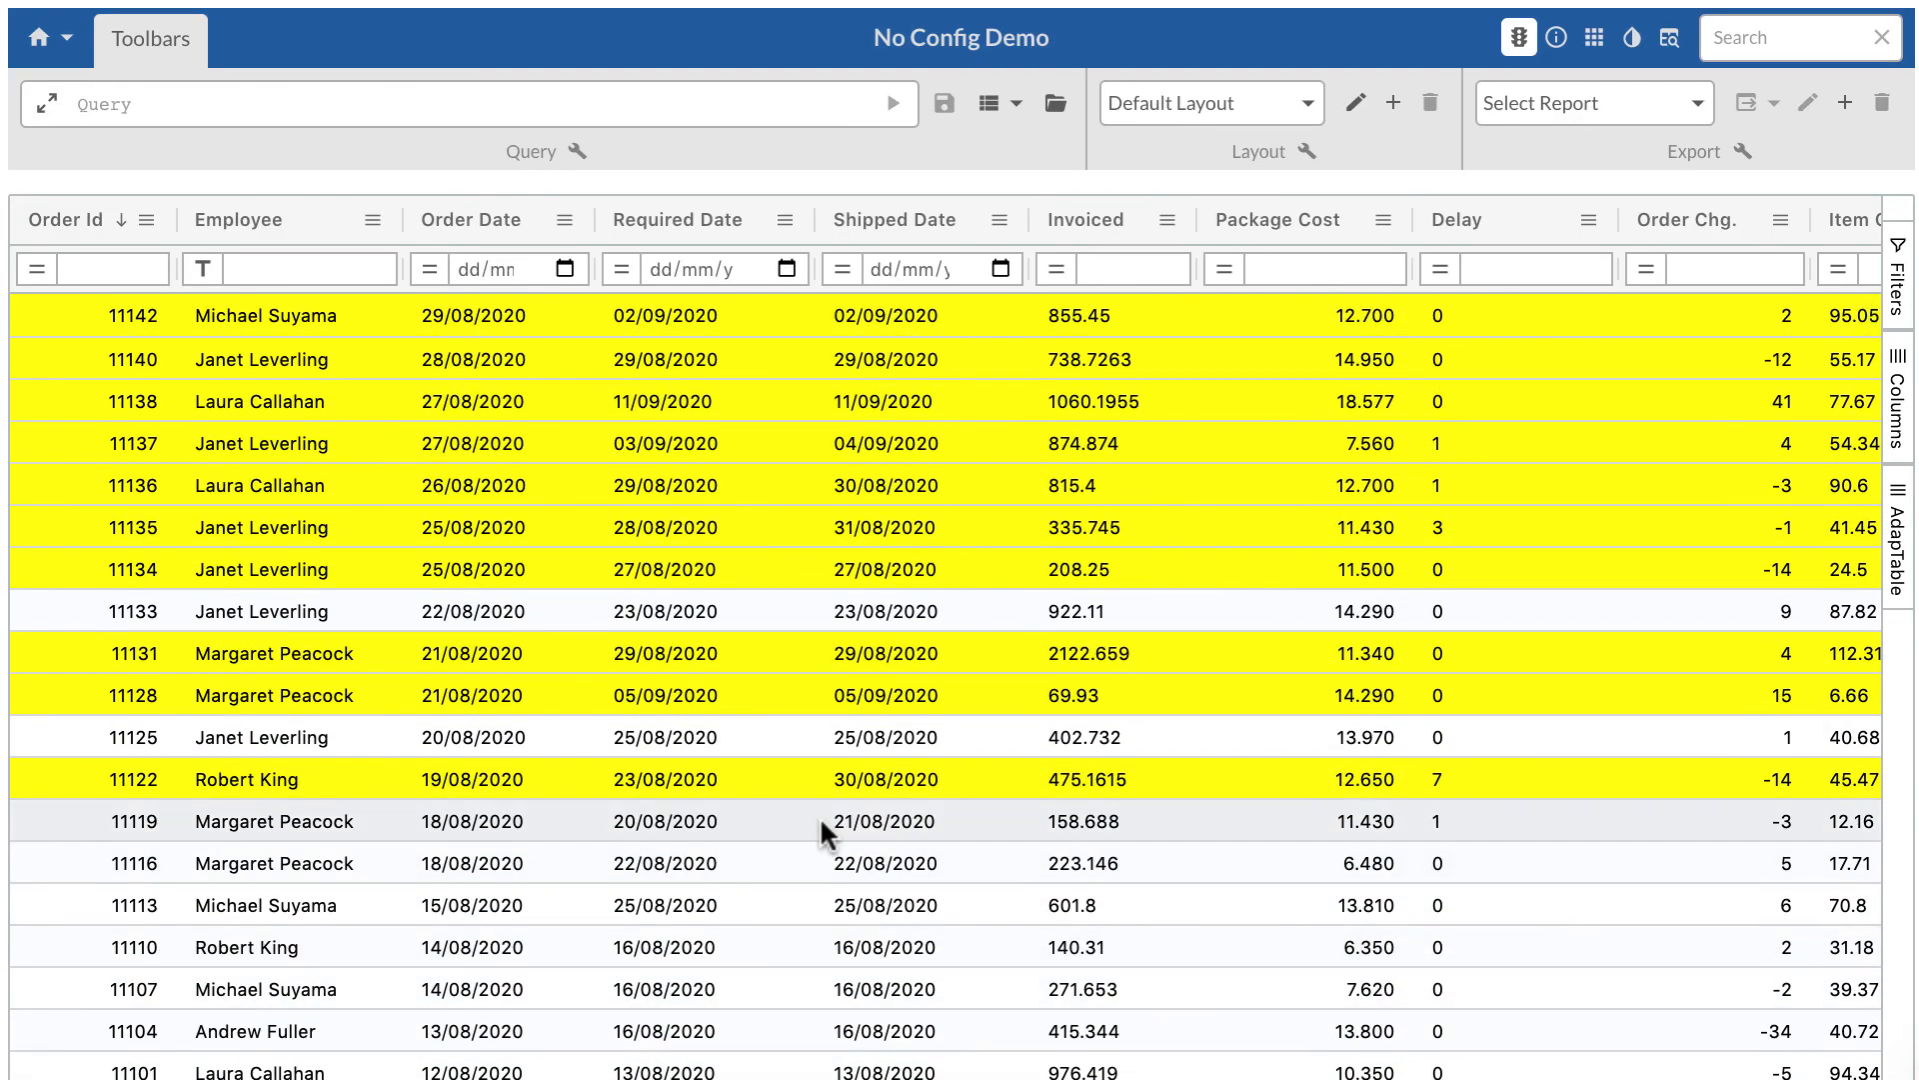